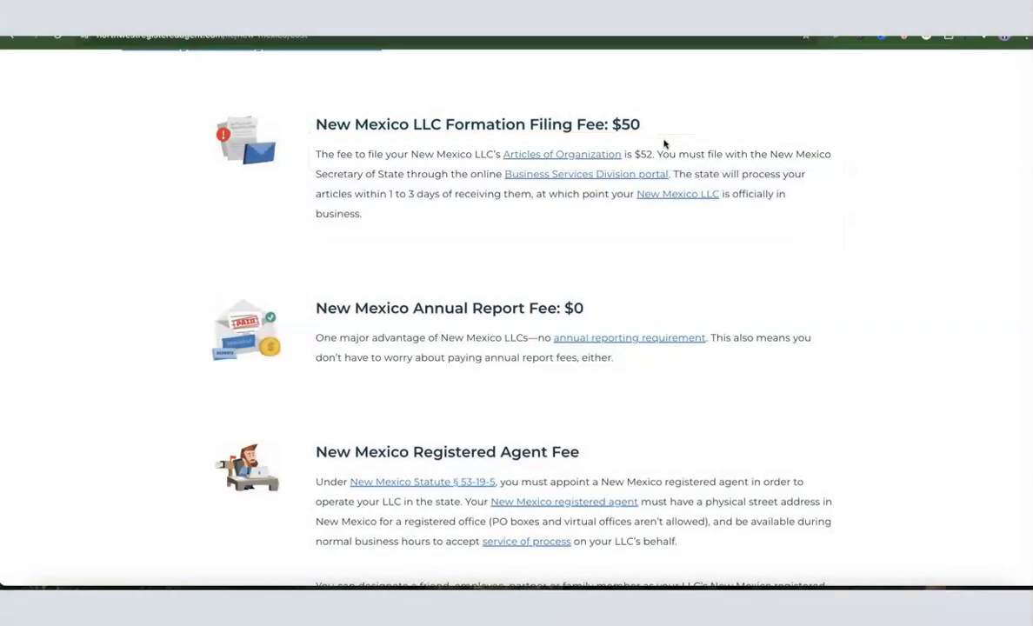
click(663, 143)
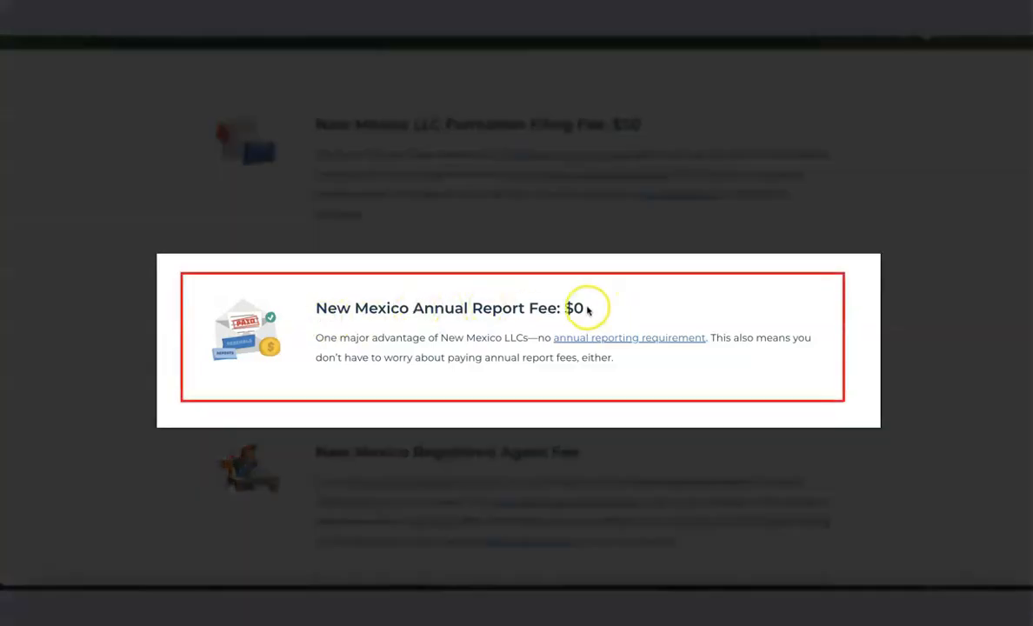
click(582, 304)
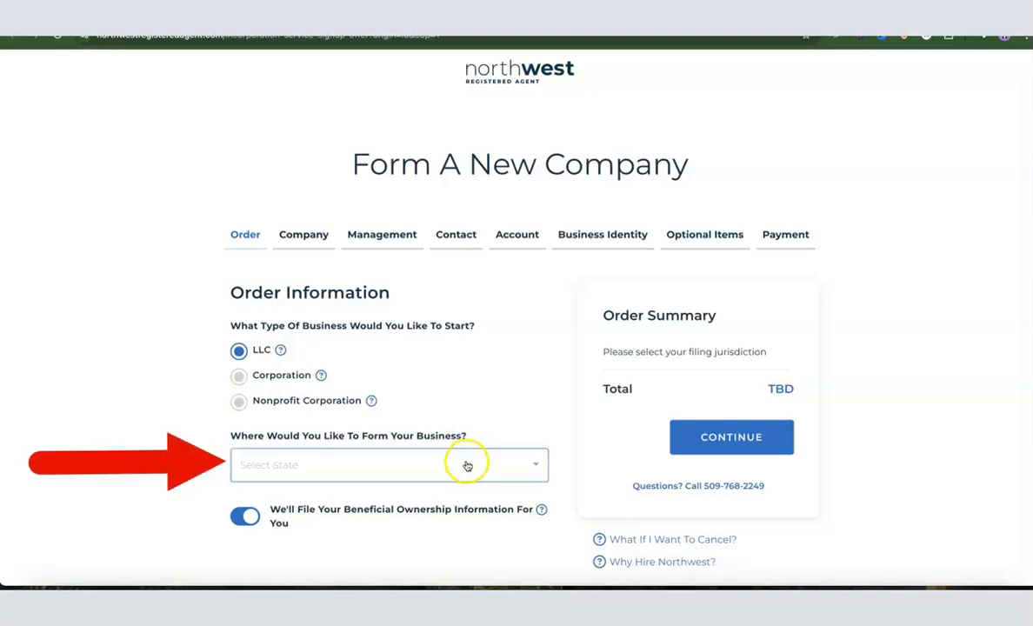
Choose New Mexico as the state in which to form the LLC
click(468, 466)
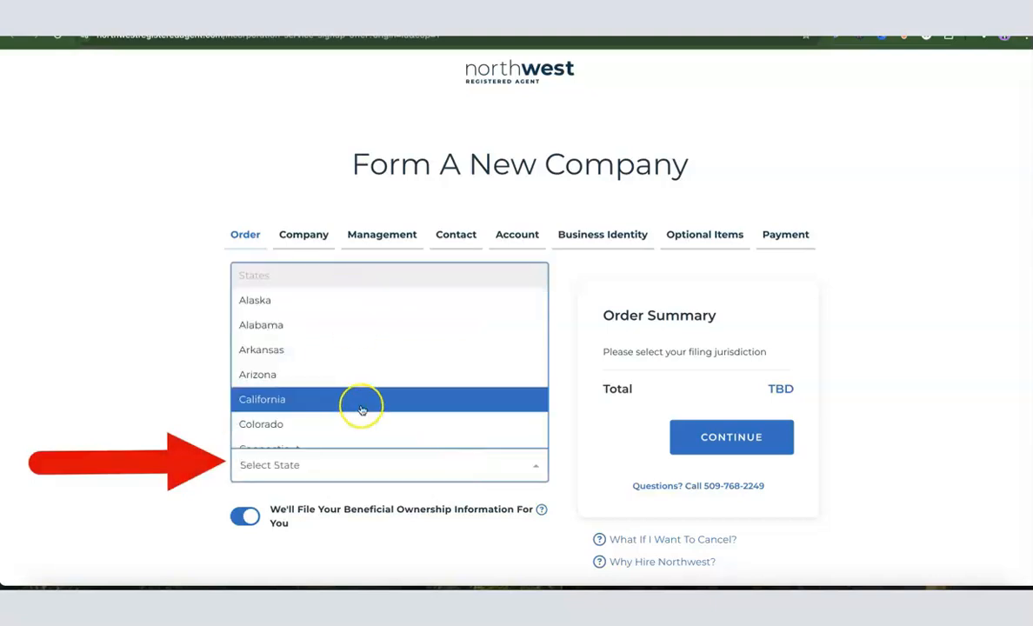
scroll(385, 364, down, 10)
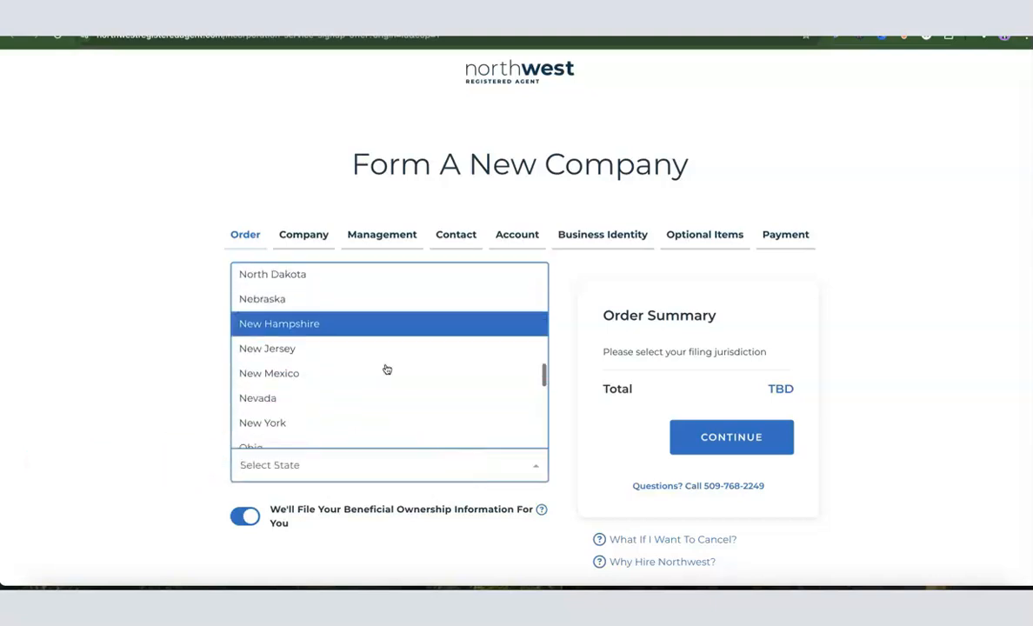
scroll(387, 369, down, 2)
click(296, 317)
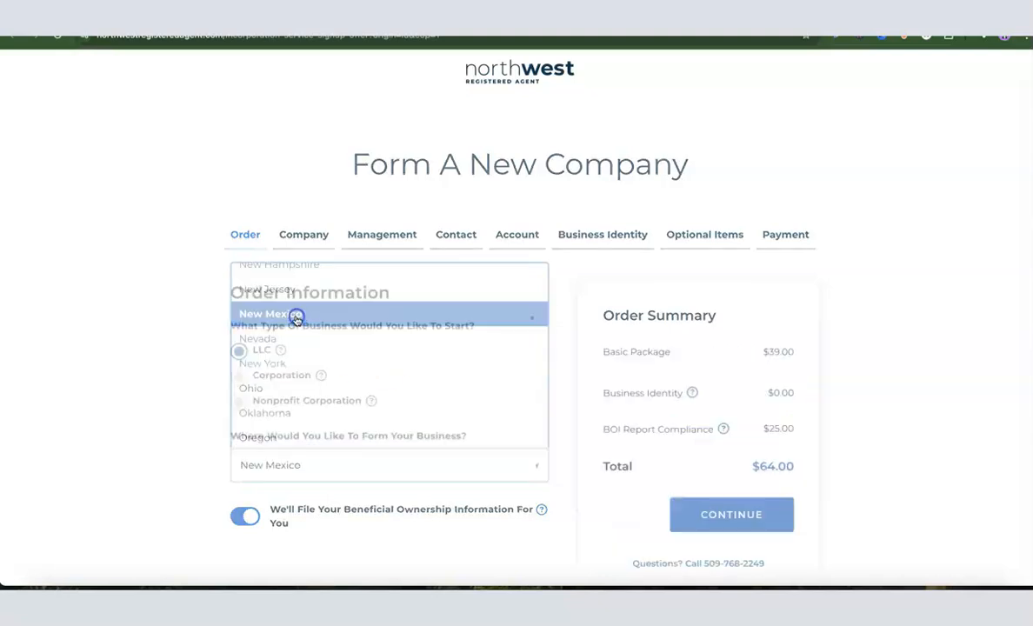
scroll(422, 394, down, 1)
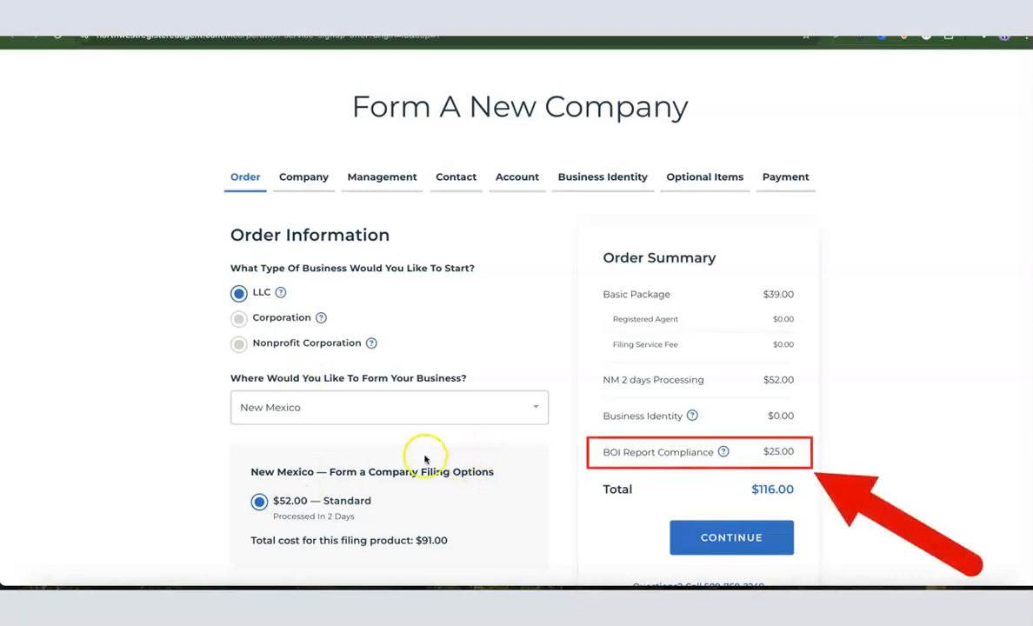
Review the New Mexico filing options, keep the $52.00 Standard filing, and continue to the company details
click(211, 441)
scroll(274, 433, down, 1)
scroll(295, 426, down, 2)
scroll(318, 420, up, 2)
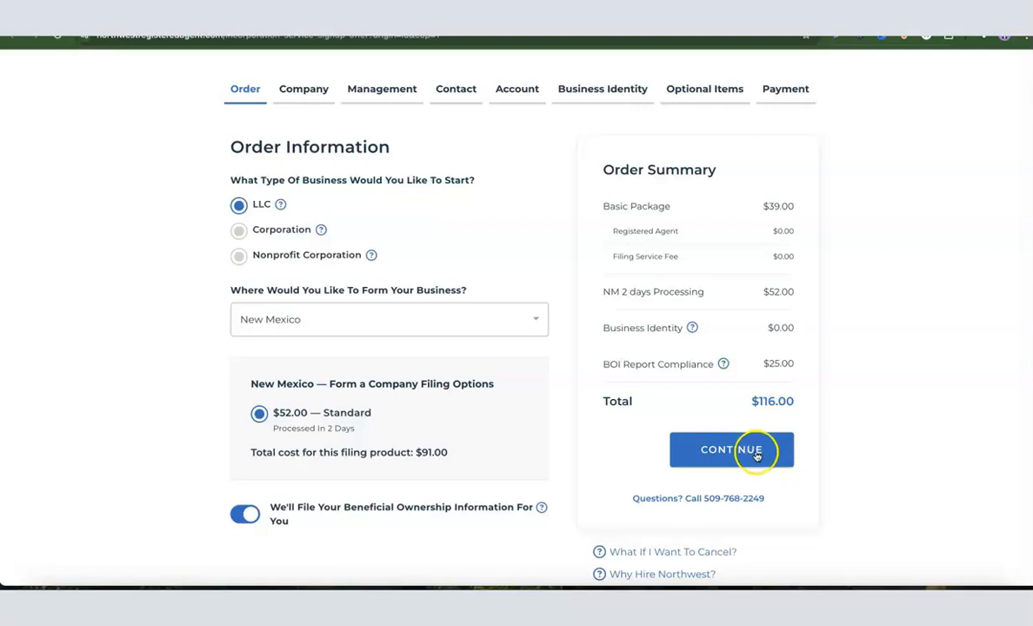
click(770, 458)
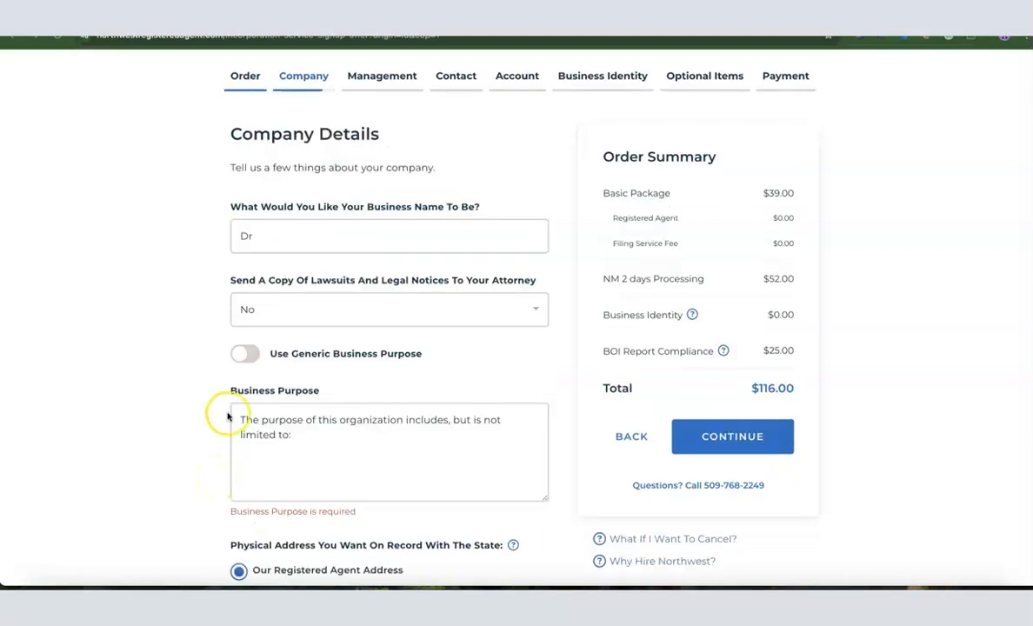
Enter "Dropshipping Hustle" as the business name
click(283, 236)
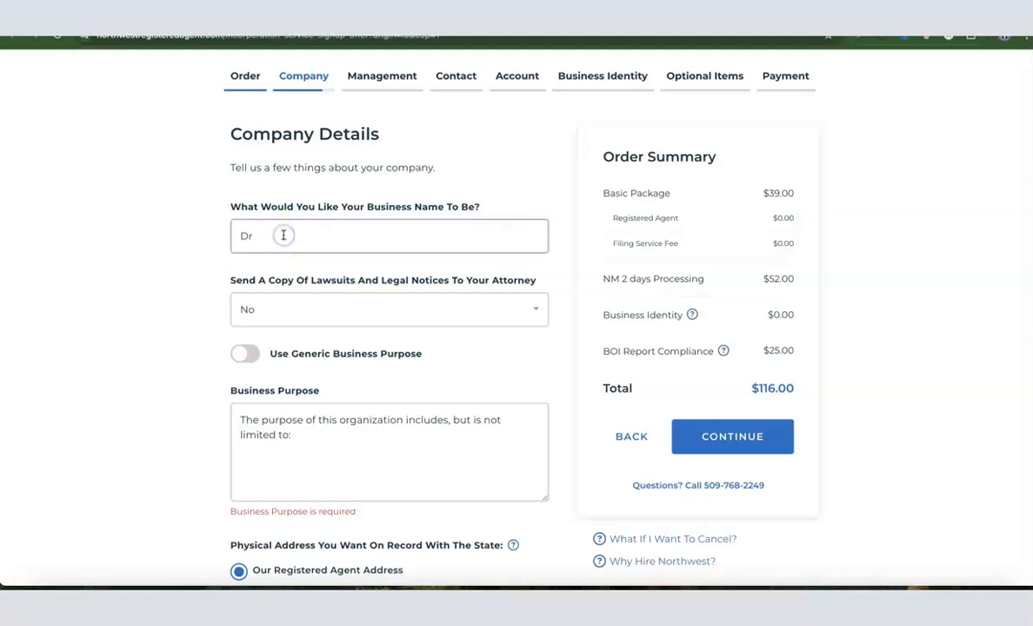
click(284, 238)
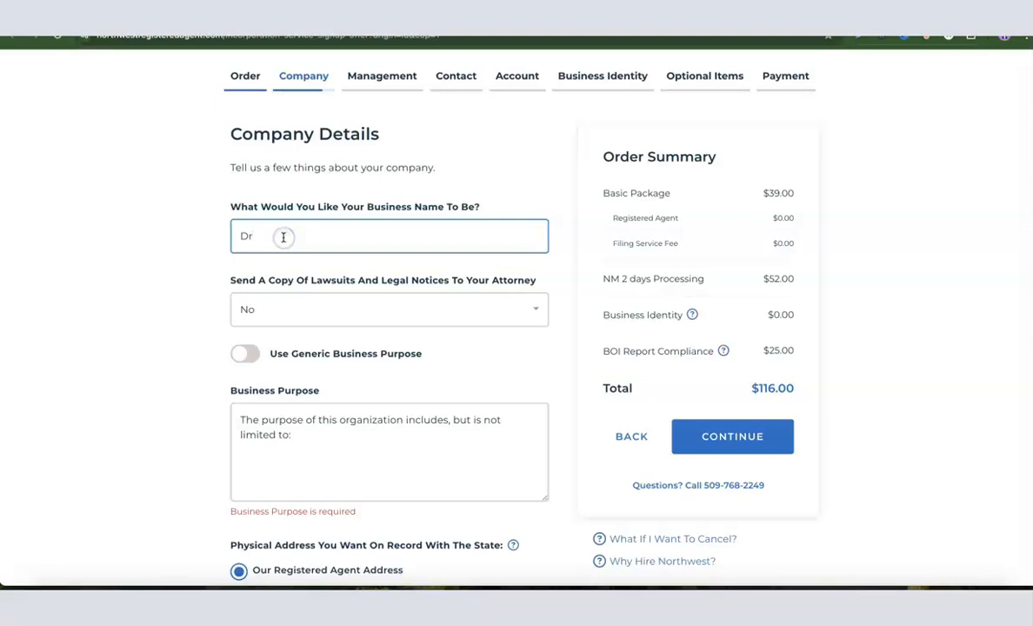
text(opshipping Hustle)
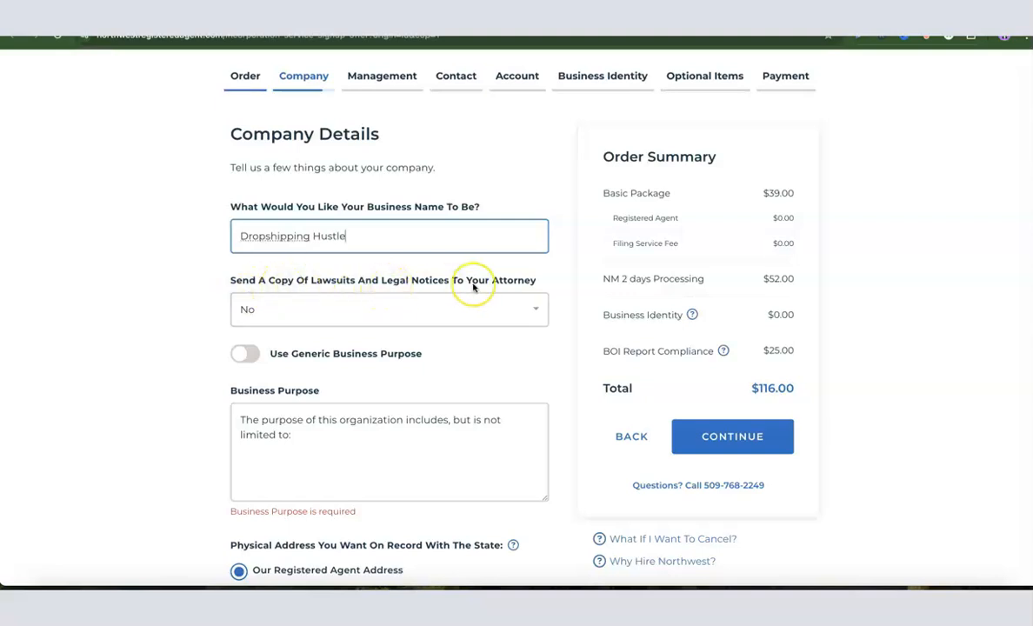
Try sending copies of lawsuits and legal notices to an attorney, then set the option back to No
click(444, 311)
click(289, 343)
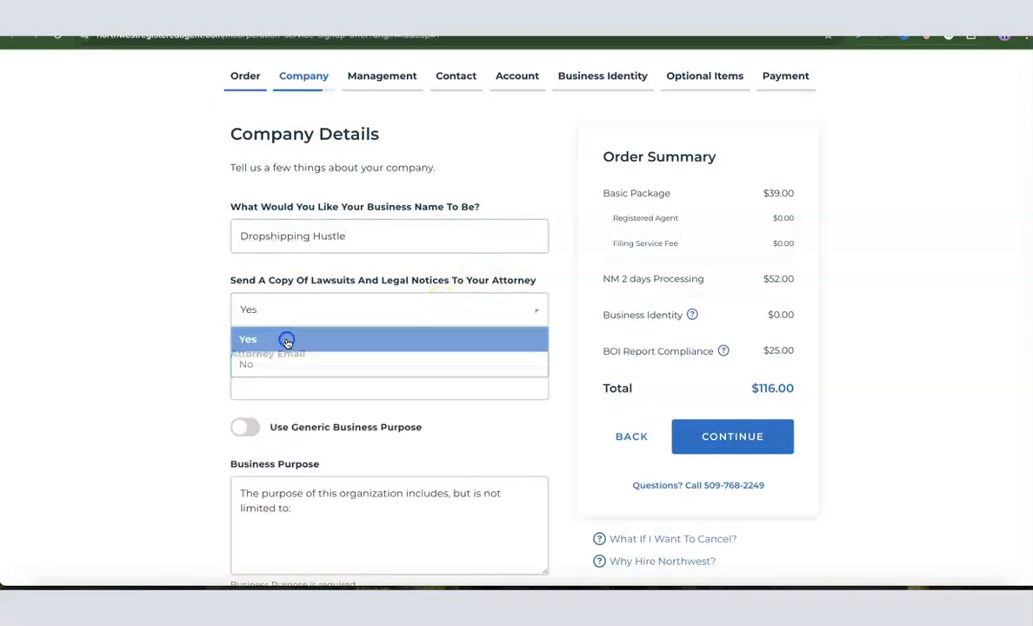
click(293, 385)
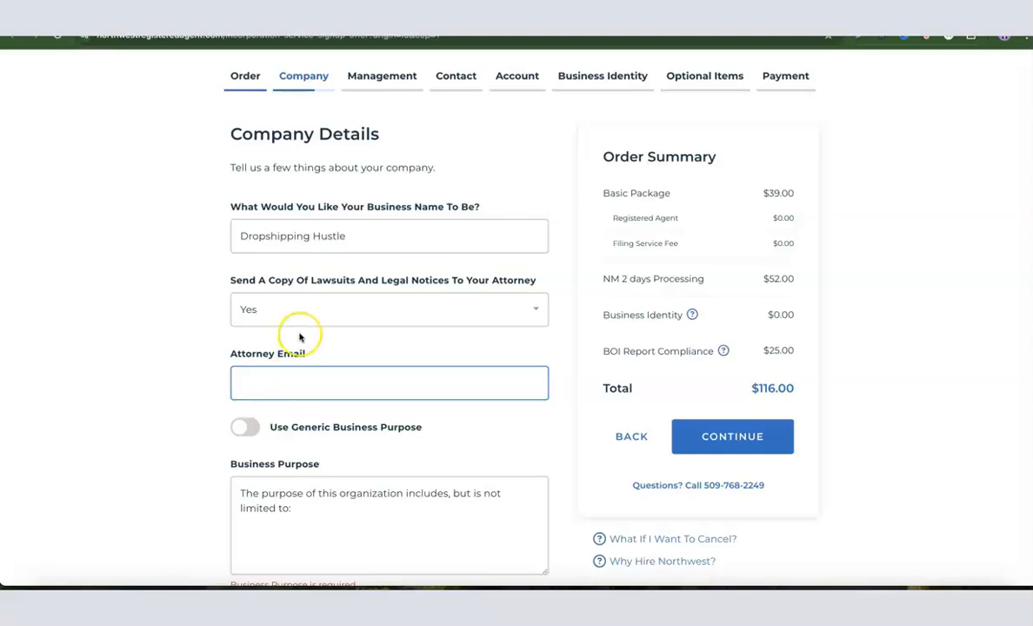
click(317, 304)
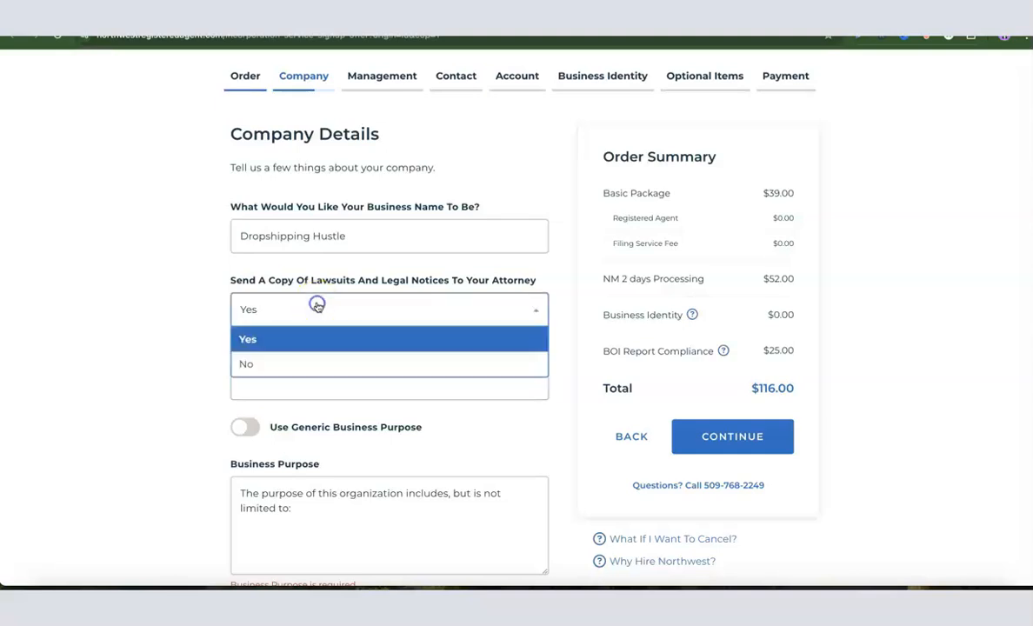
click(252, 367)
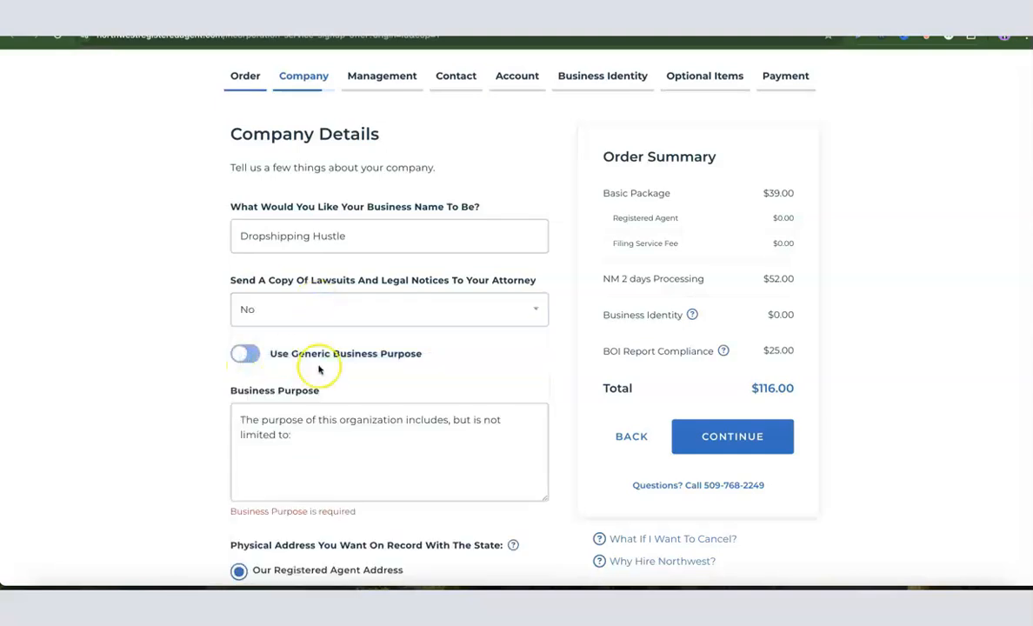
Try the generic business purpose option, then switch it back off
scroll(295, 350, down, 1)
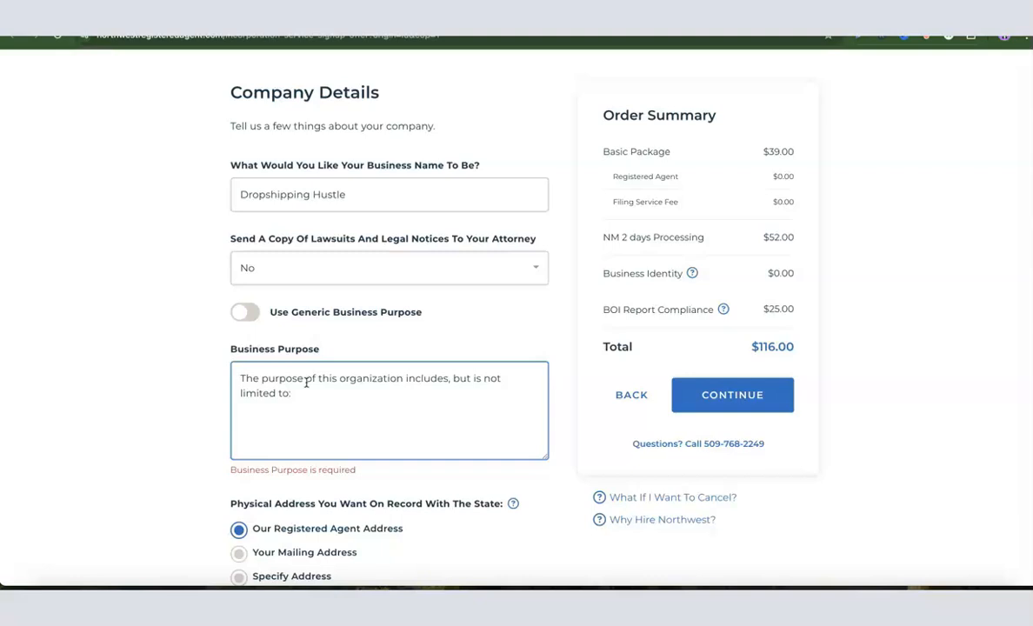
click(245, 312)
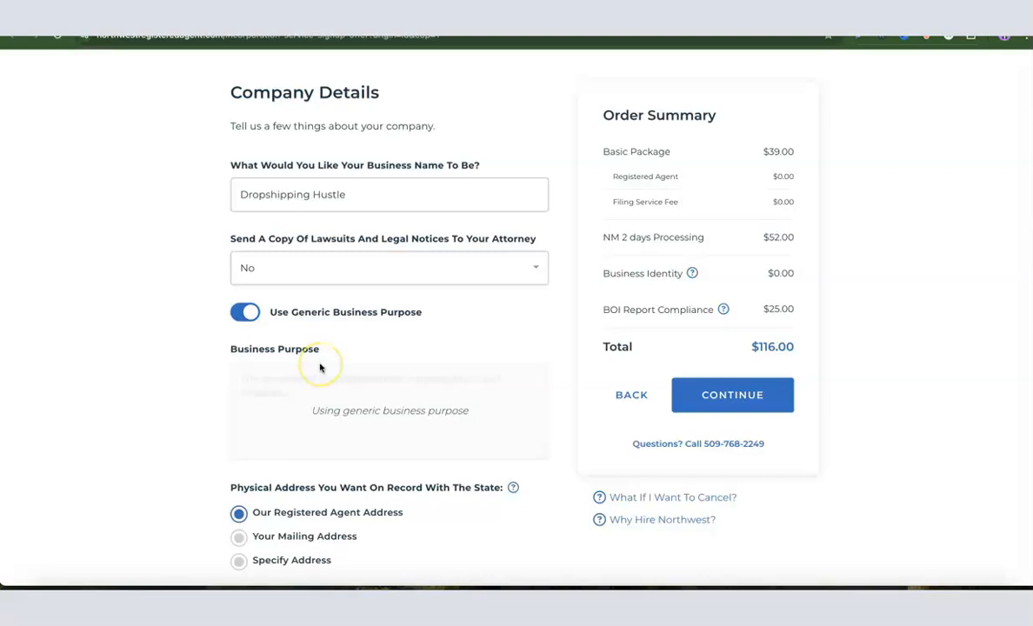
click(246, 313)
Complete the business purpose statement with "ecommerce and sales of general product."
click(332, 406)
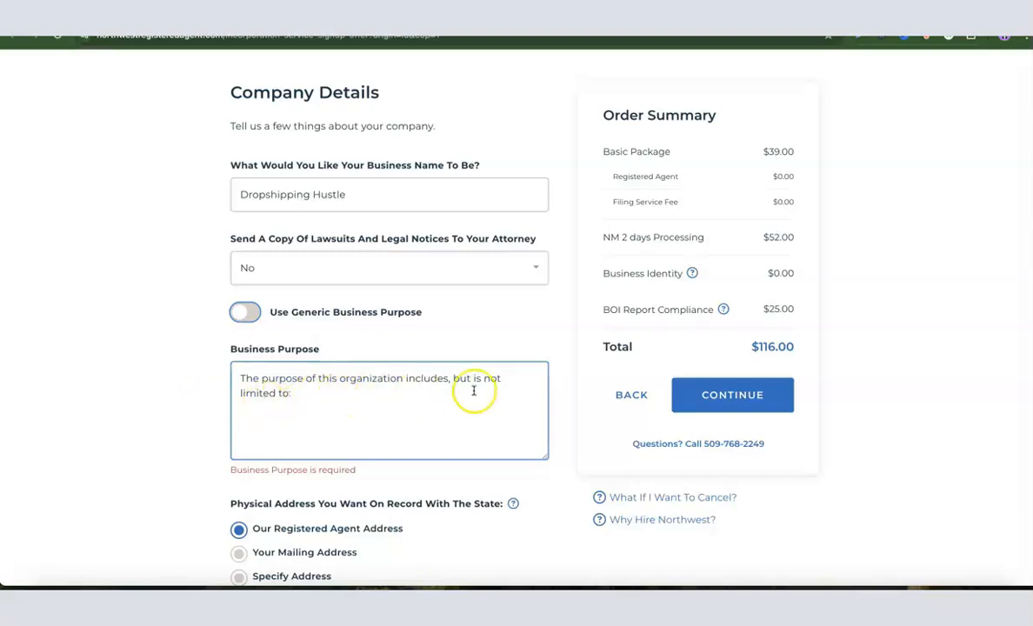
click(324, 395)
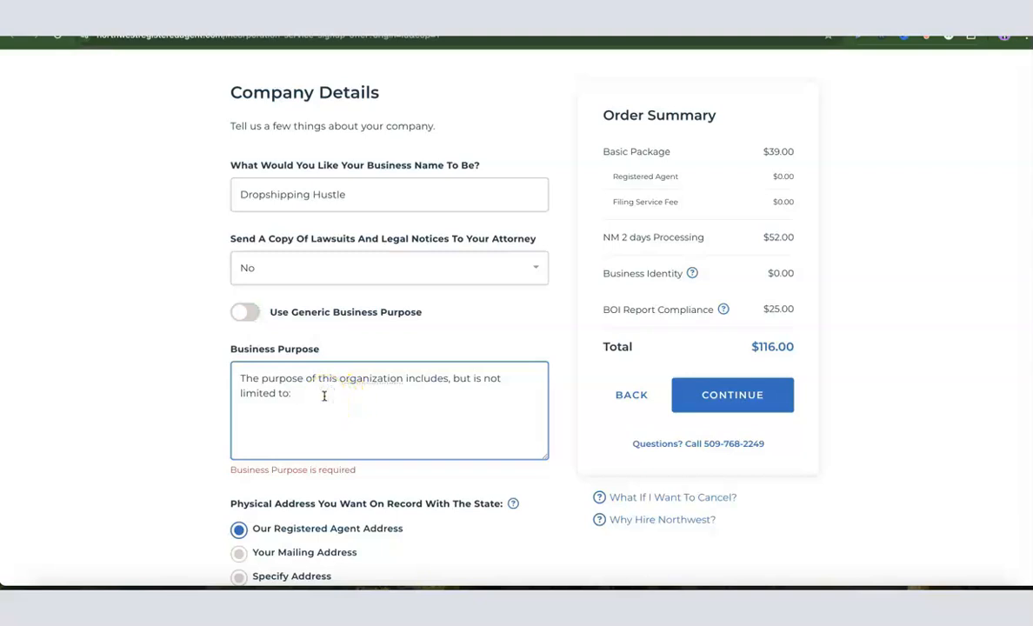
text(ecommerce and sales of general product.)
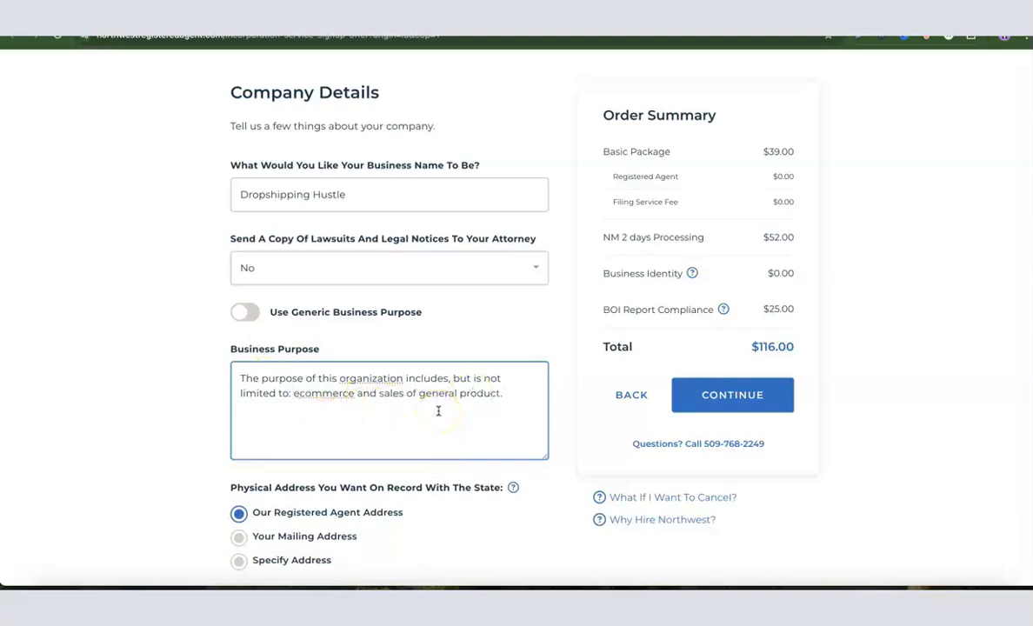
click(214, 369)
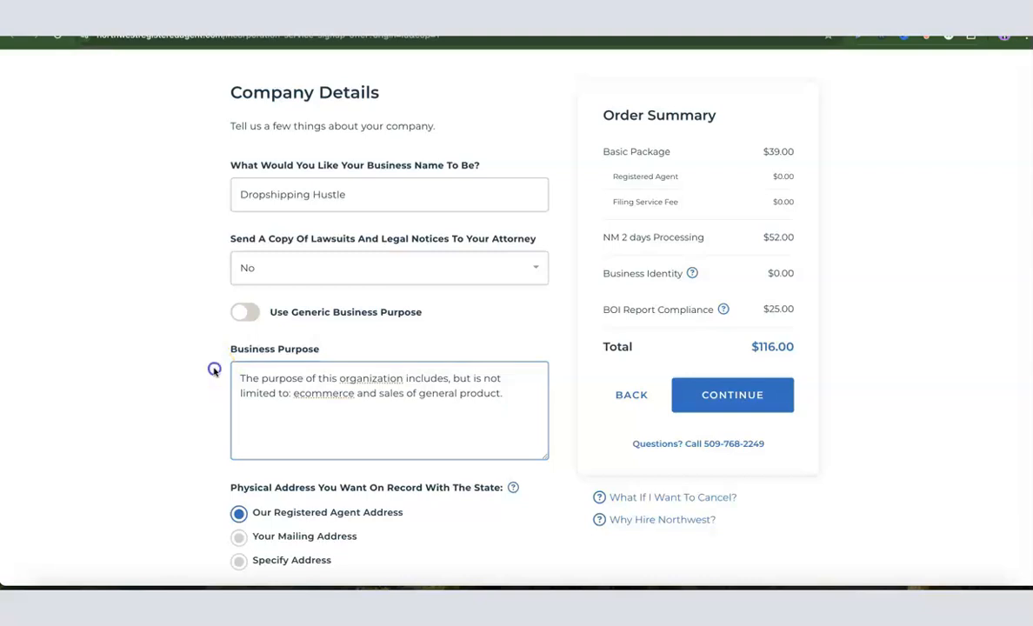
Keep the registered agent address for both the physical and mailing addresses on record, and continue to company management
scroll(309, 349, down, 3)
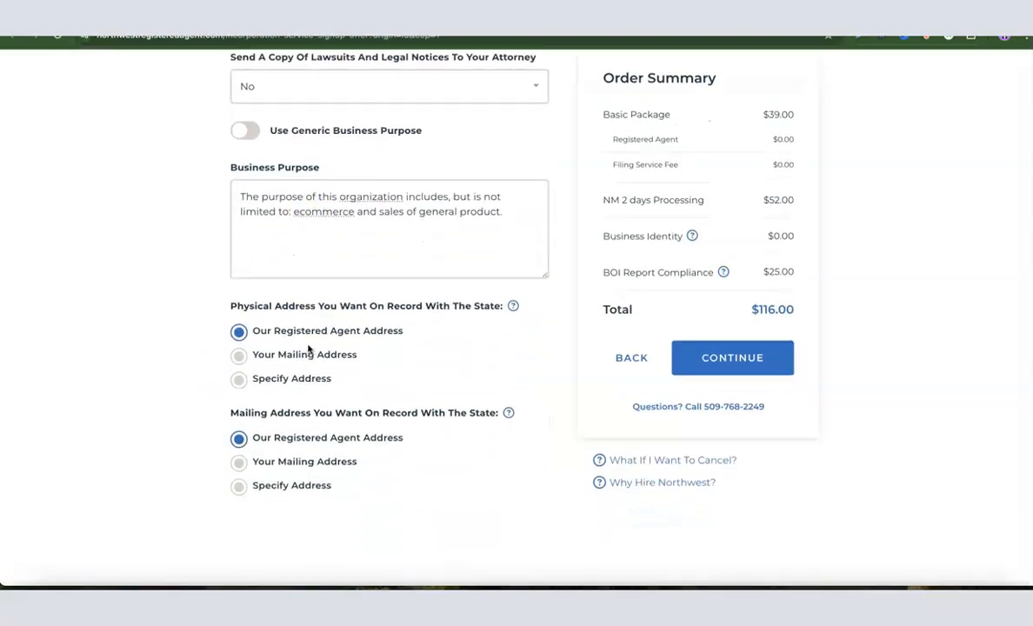
click(311, 349)
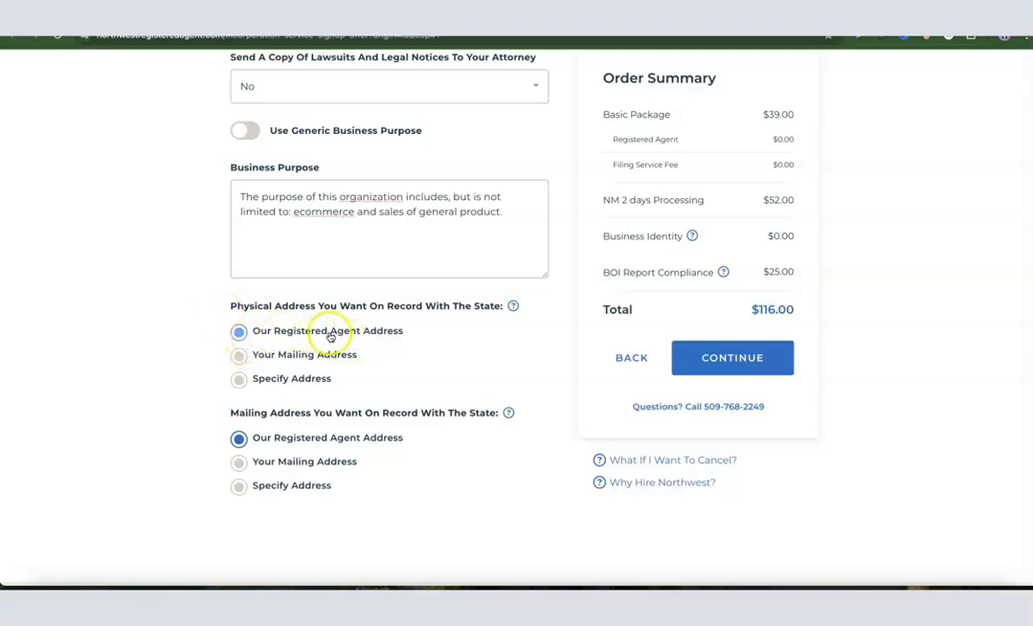
scroll(383, 346, down, 1)
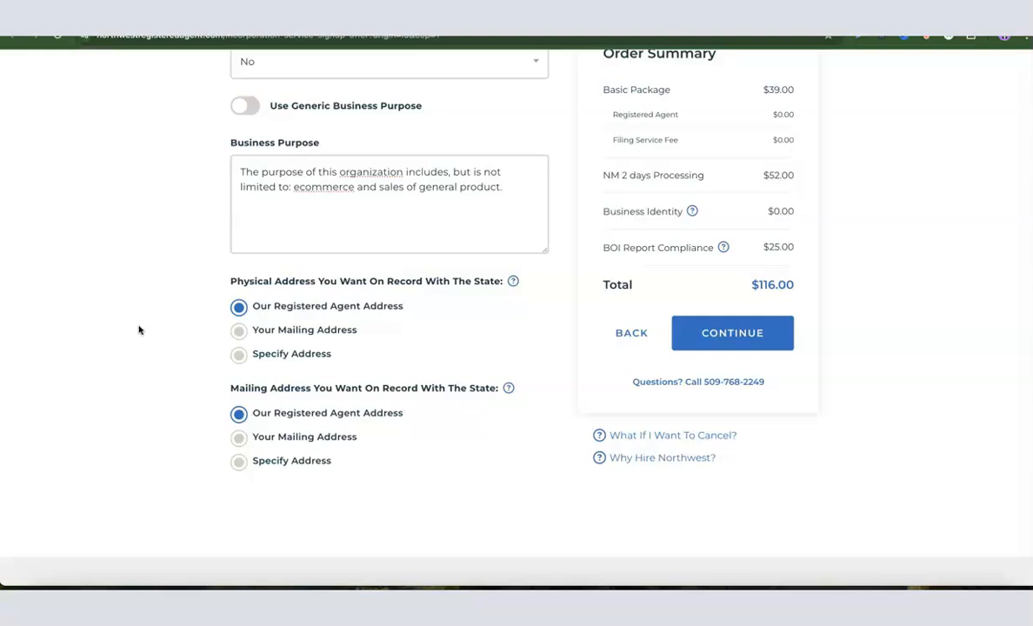
scroll(165, 348, up, 3)
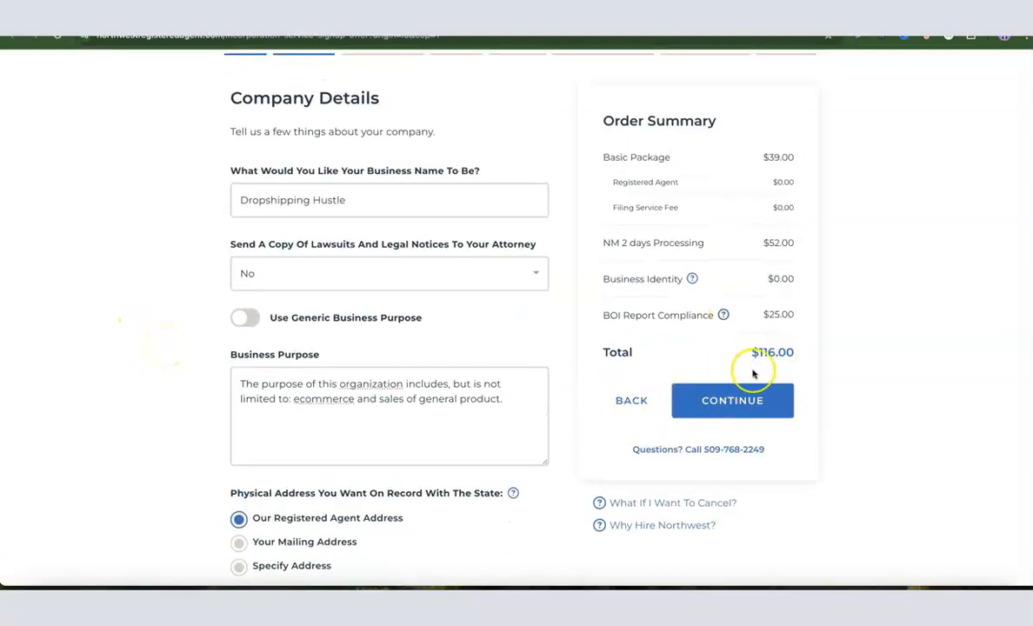
scroll(739, 382, down, 1)
click(729, 393)
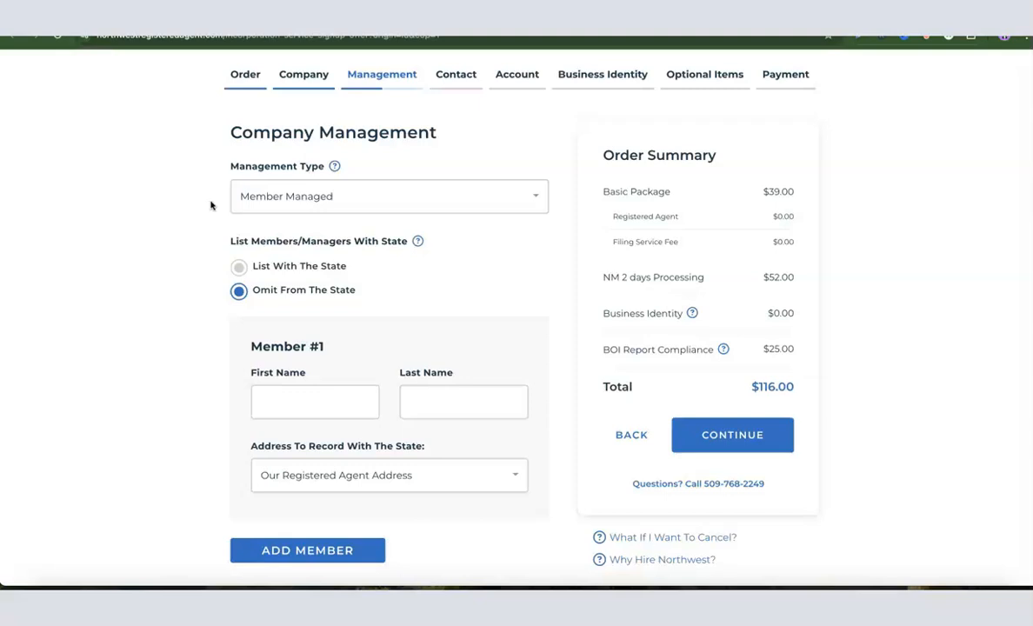
Check the available management types and keep the company as Member Managed
click(279, 195)
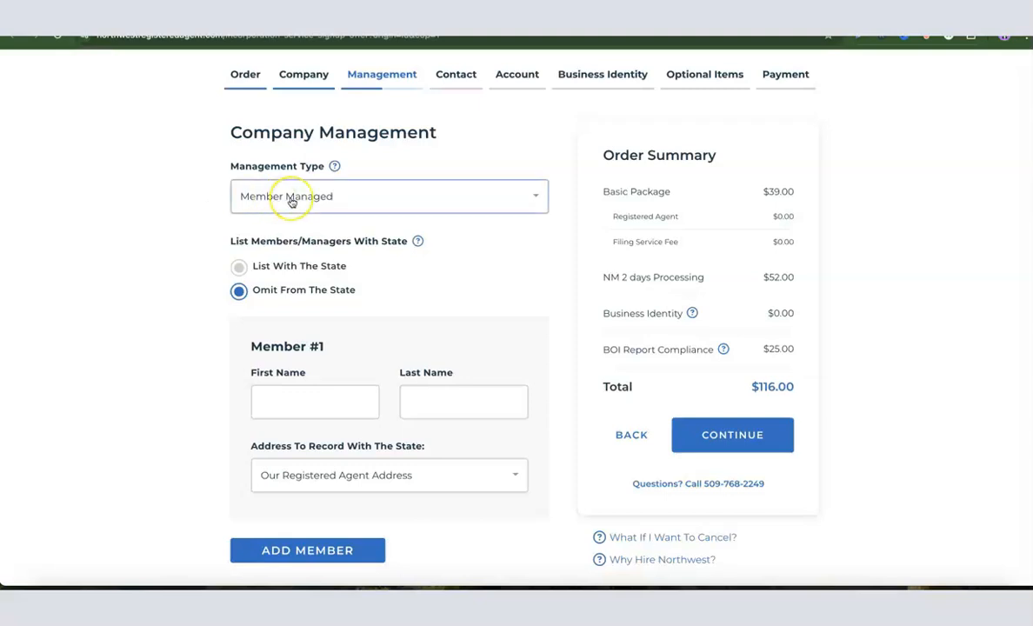
click(291, 199)
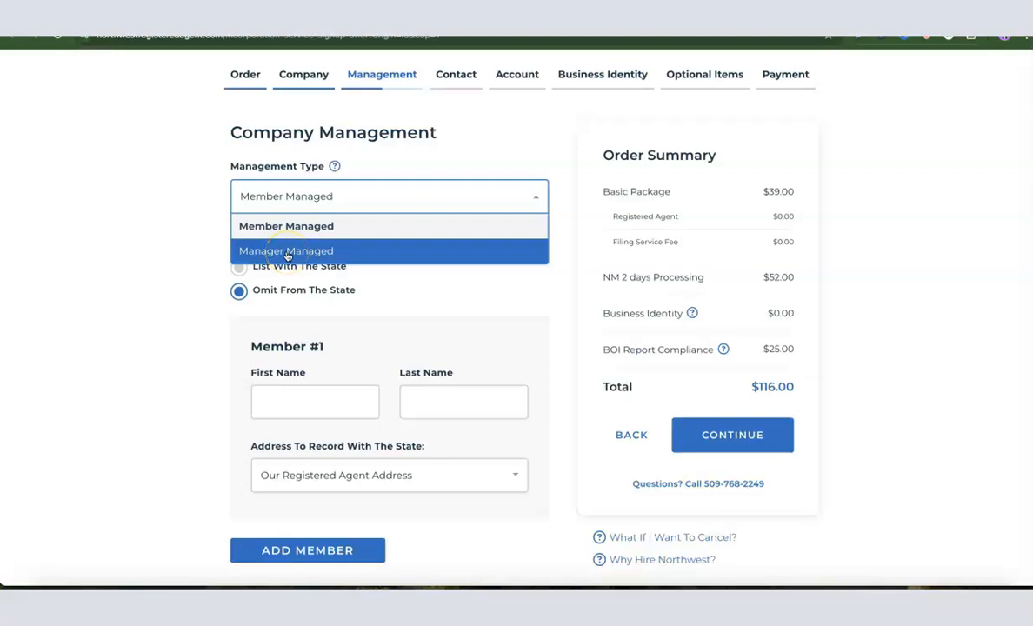
click(272, 226)
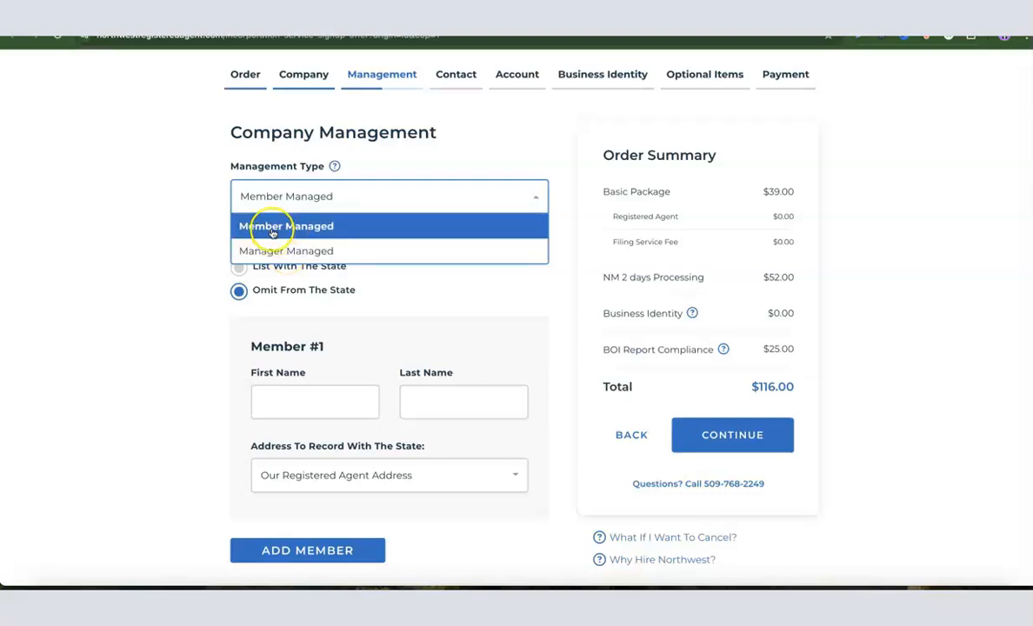
click(218, 215)
click(290, 207)
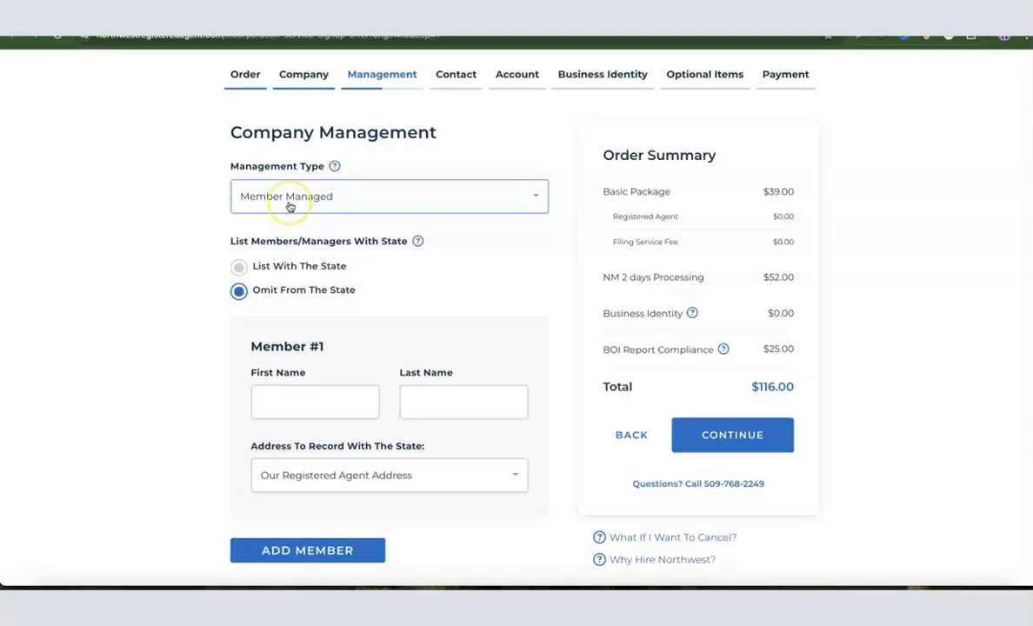
Choose to omit the members and managers from the state listing
click(214, 294)
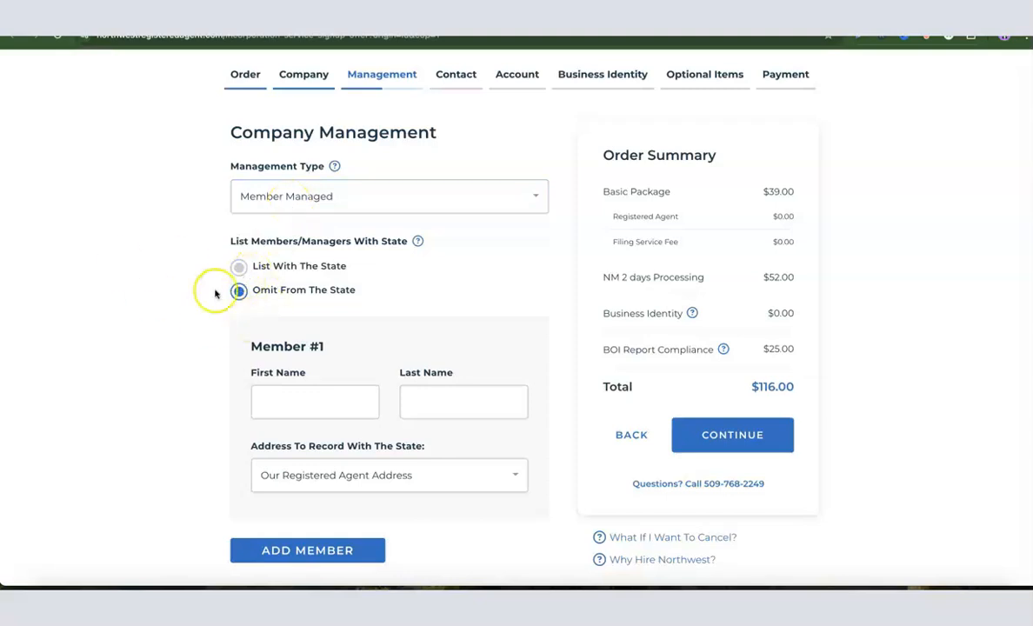
click(222, 275)
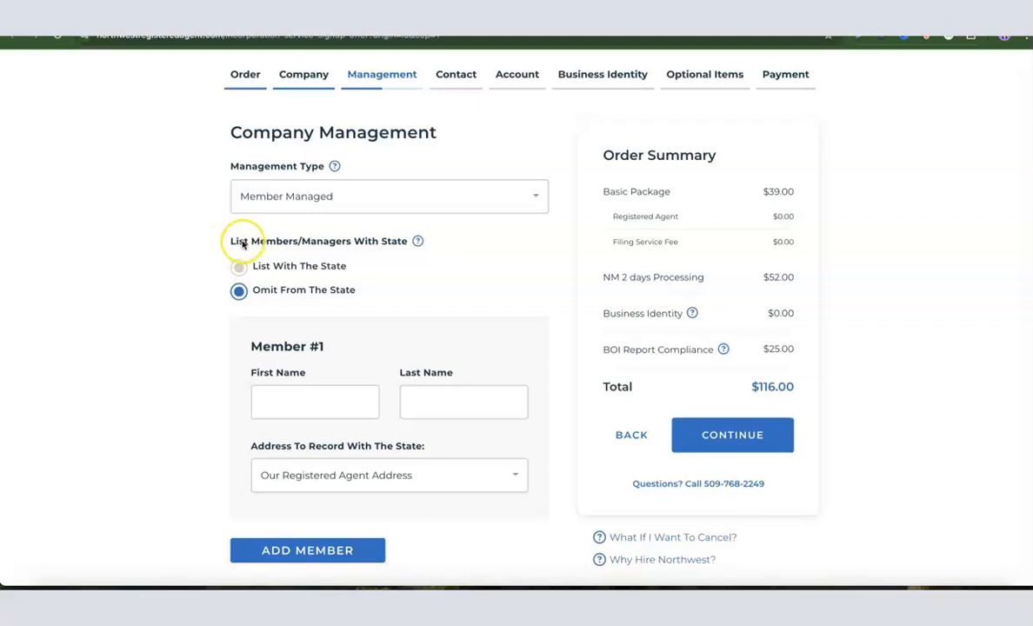
click(241, 292)
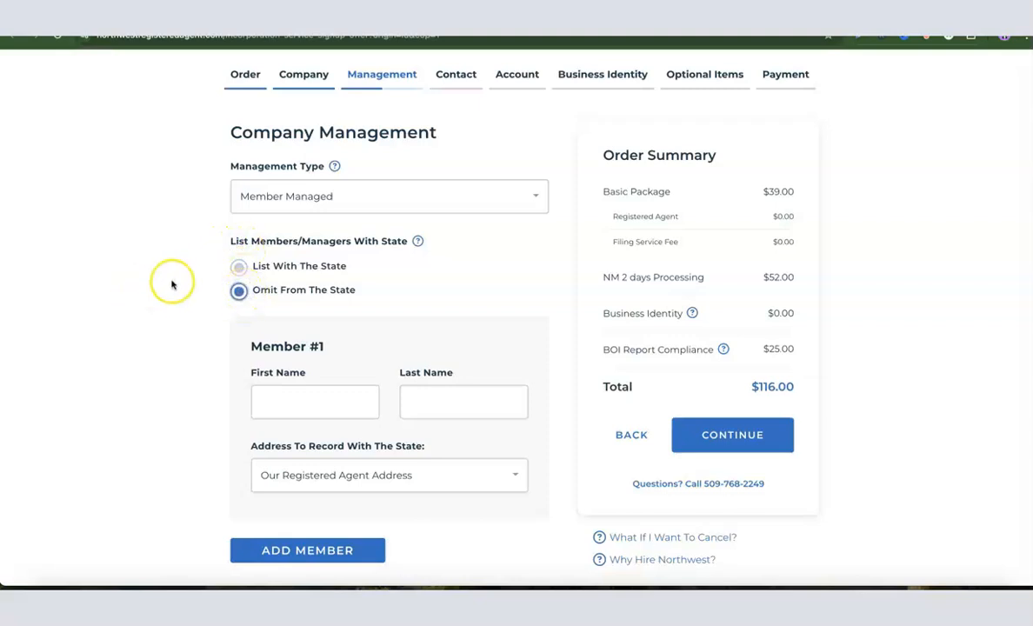
Enter the first and last name of Member #1 in the company management details
scroll(173, 285, down, 1)
click(294, 392)
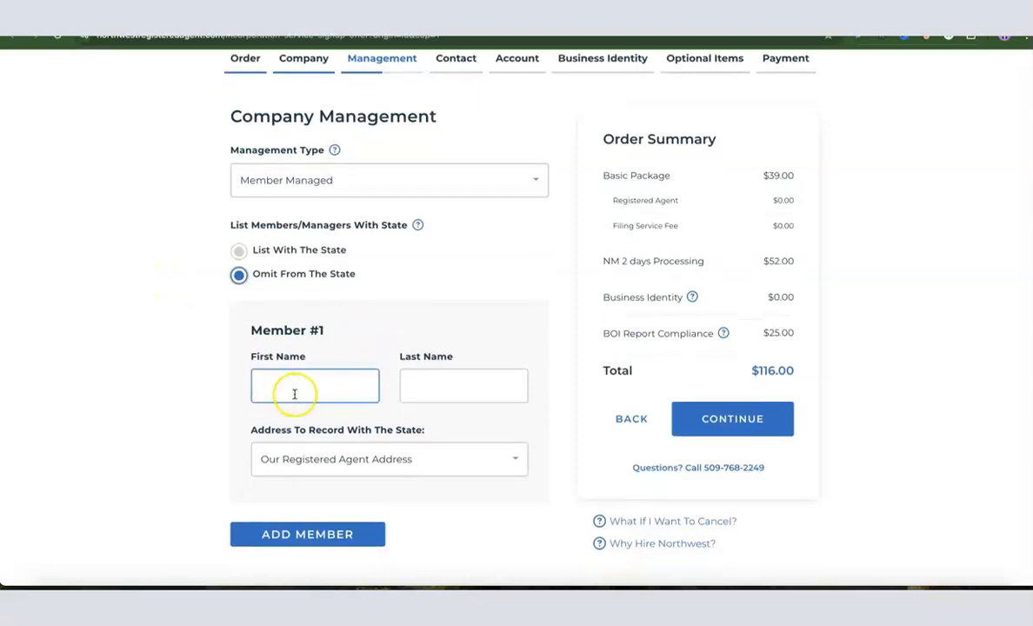
click(478, 386)
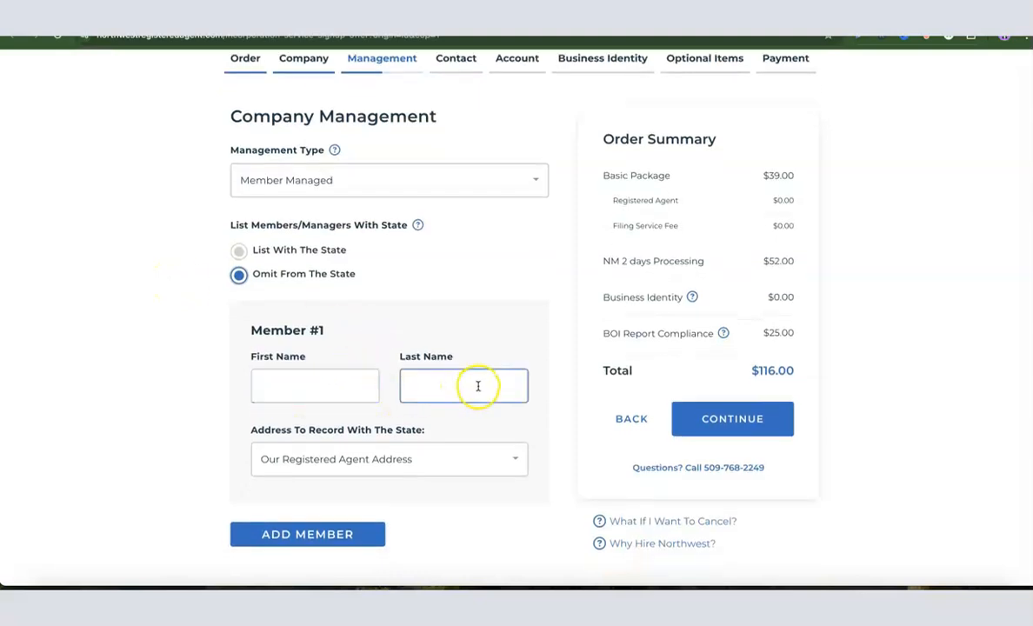
click(300, 399)
click(461, 394)
scroll(450, 394, down, 1)
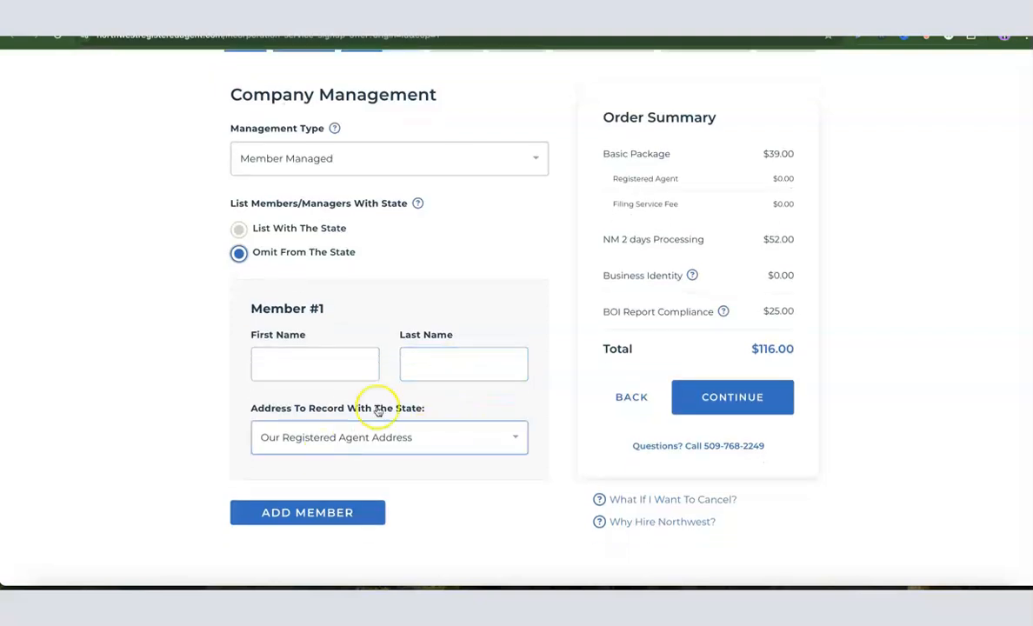
click(327, 441)
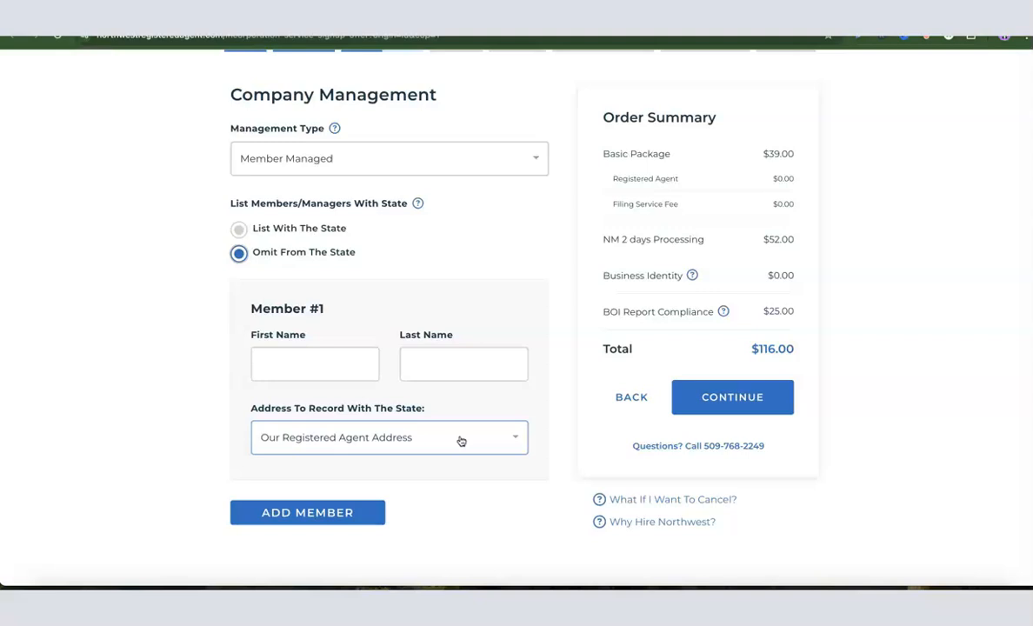
click(334, 374)
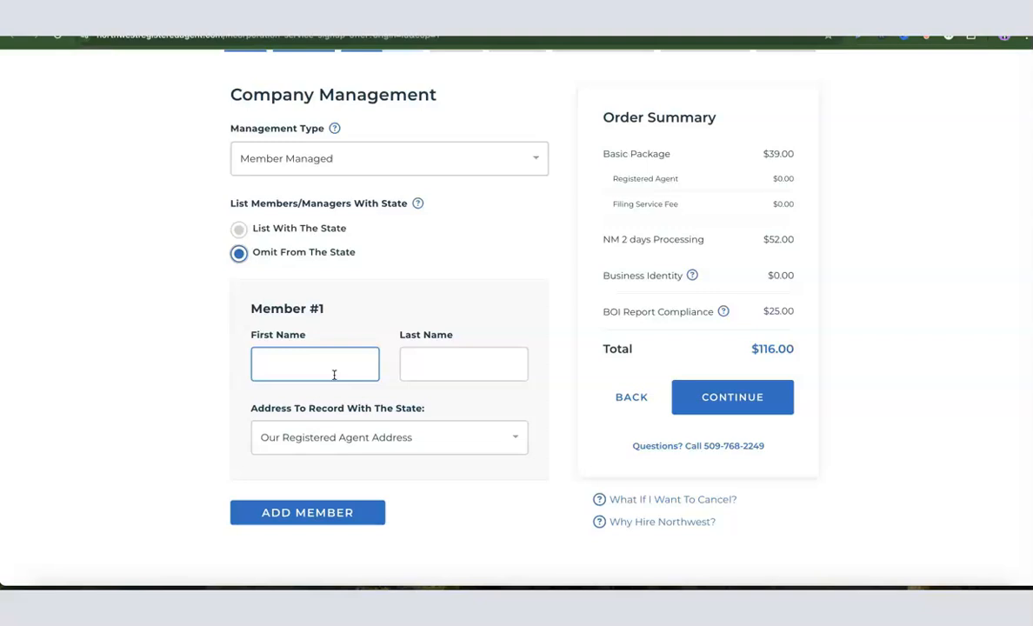
click(337, 448)
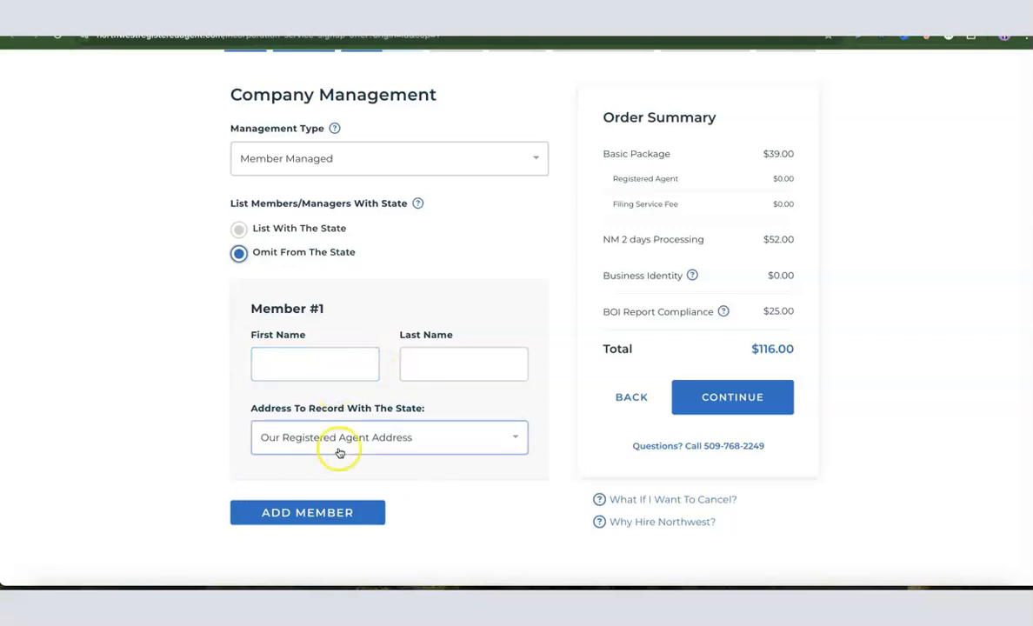
scroll(339, 452, down, 2)
scroll(373, 440, down, 2)
scroll(372, 435, up, 6)
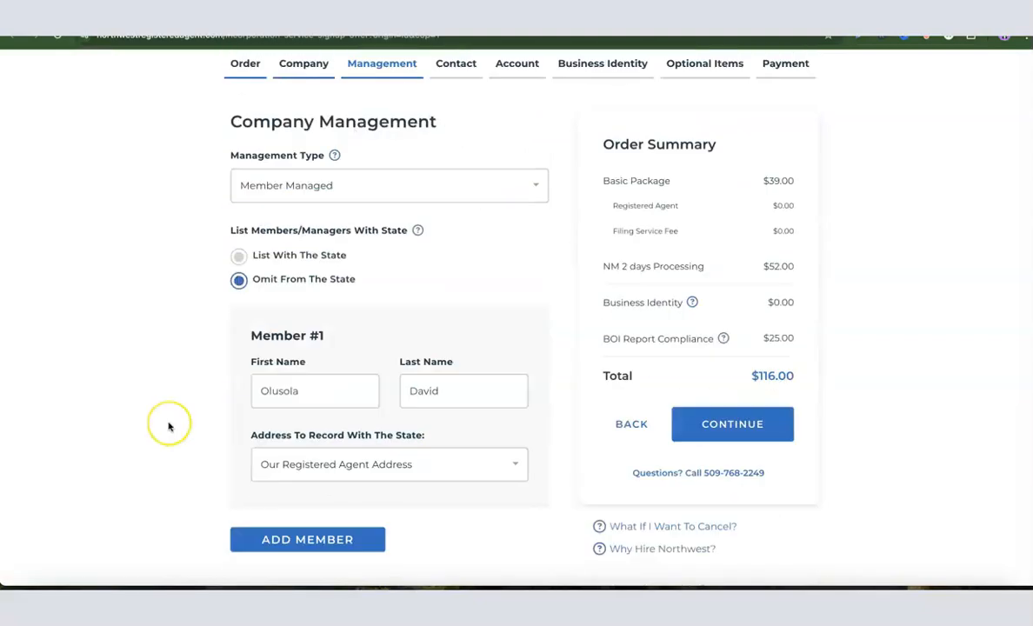
scroll(173, 420, down, 1)
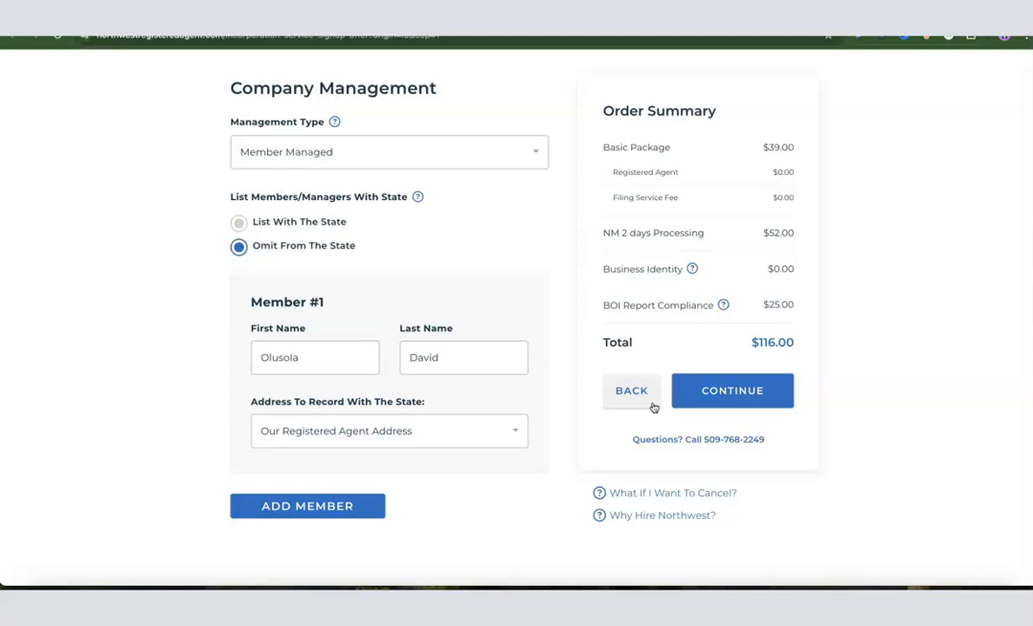
click(512, 430)
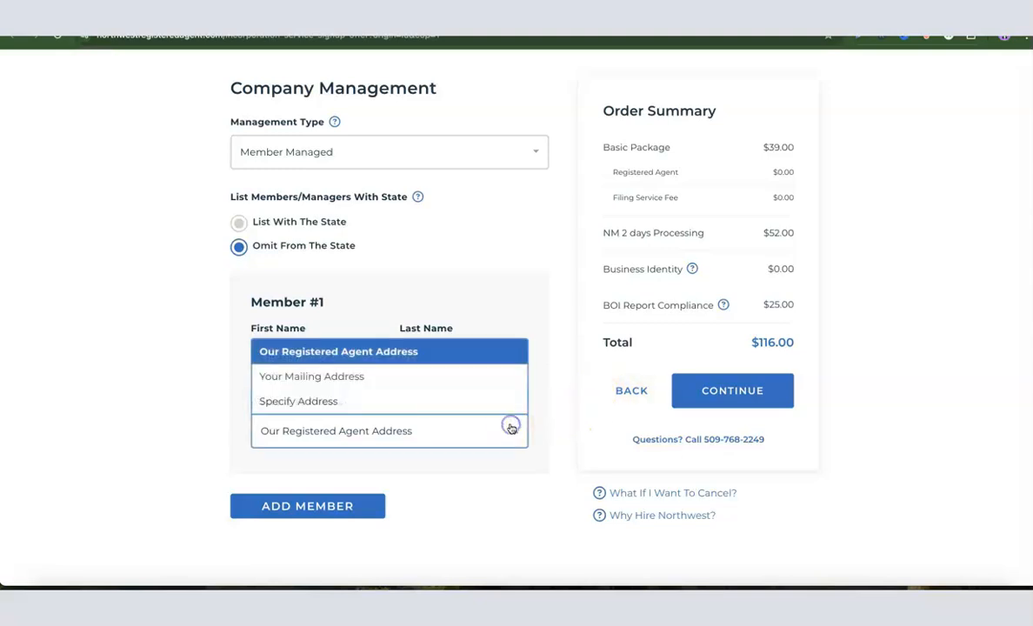
click(336, 404)
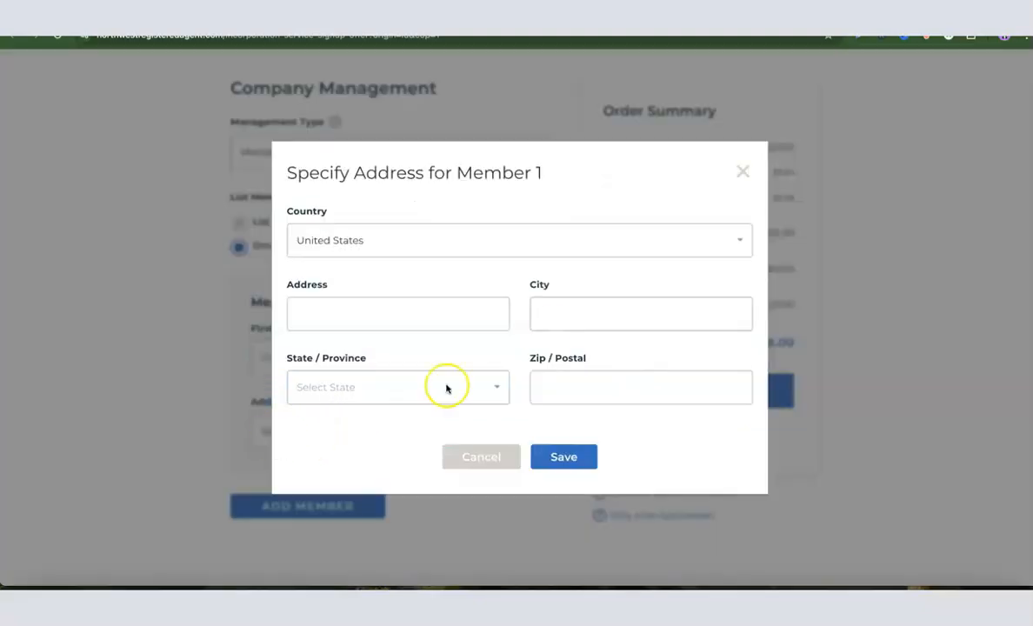
click(487, 312)
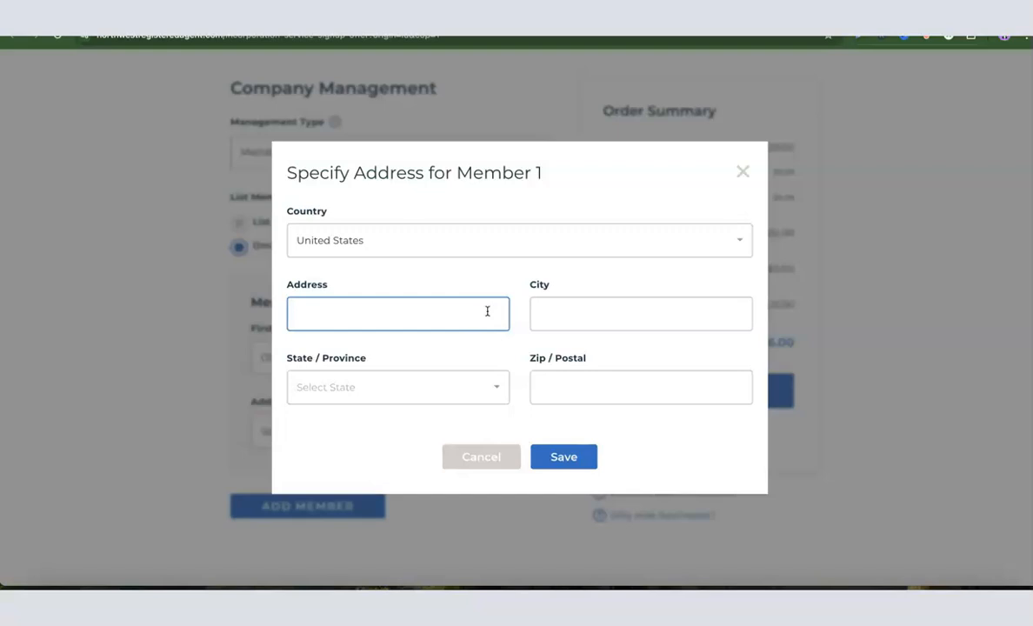
click(742, 172)
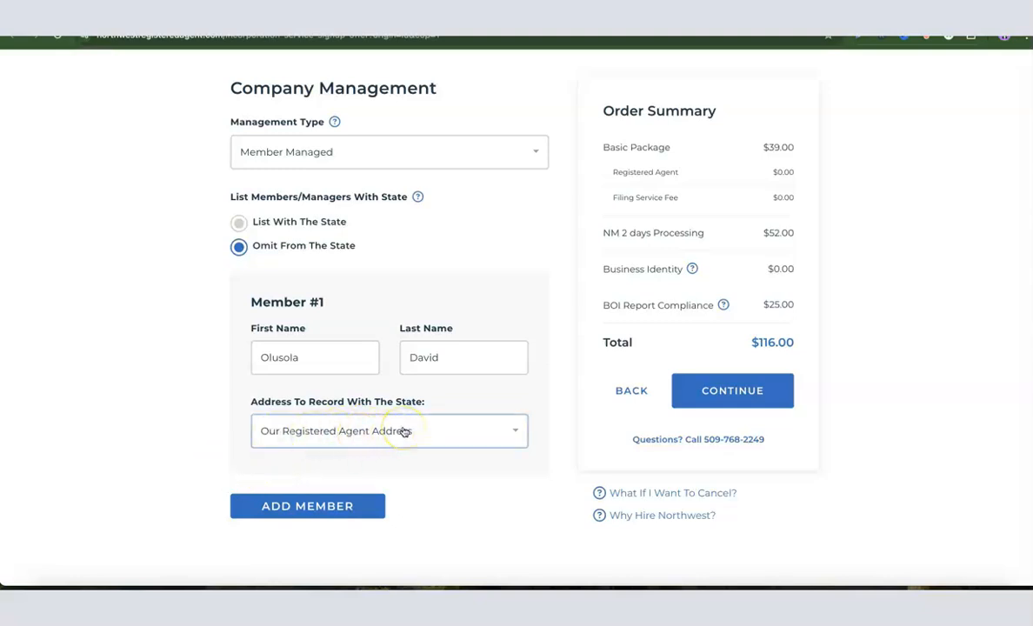
Keep the registered agent address on record for Member #1 and continue to the contact details
scroll(794, 343, up, 1)
scroll(766, 323, down, 1)
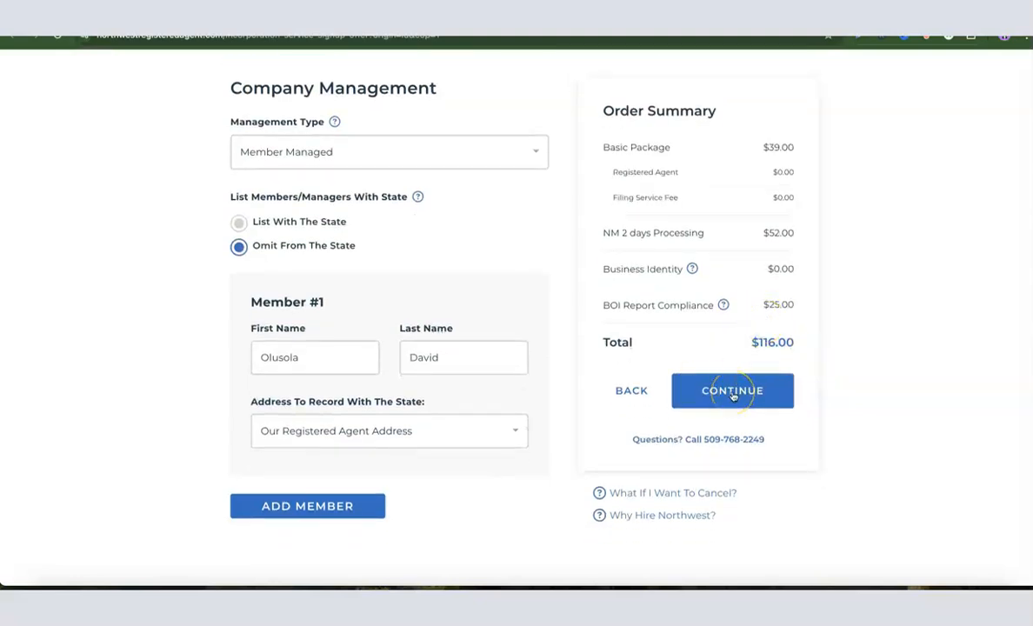
click(732, 392)
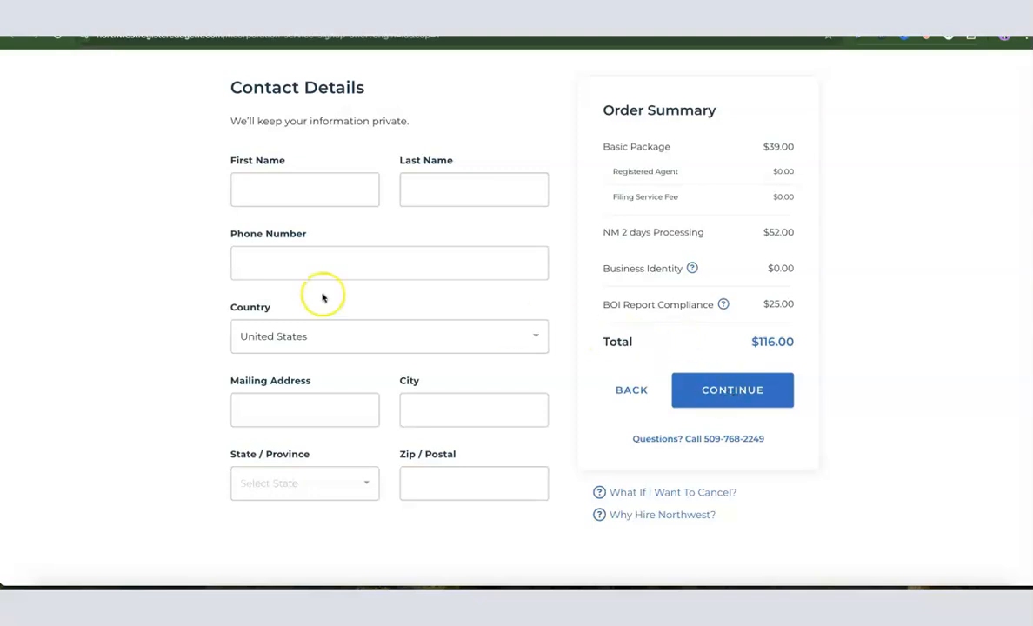
Fill in the contact's name, phone number, mailing address, city, state and zip code, and continue to account setup
click(295, 186)
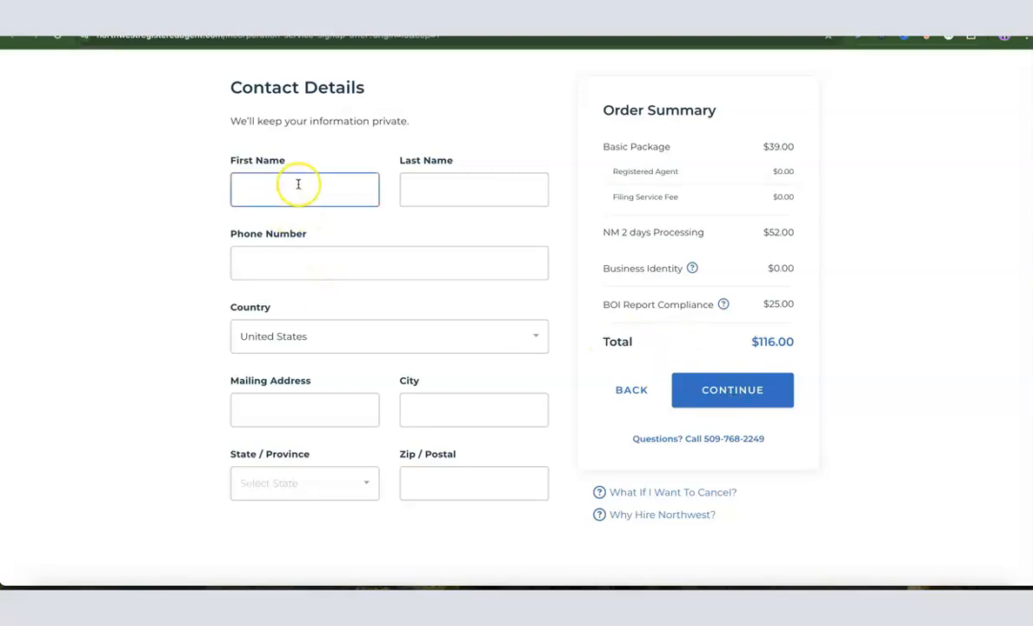
click(479, 198)
click(330, 259)
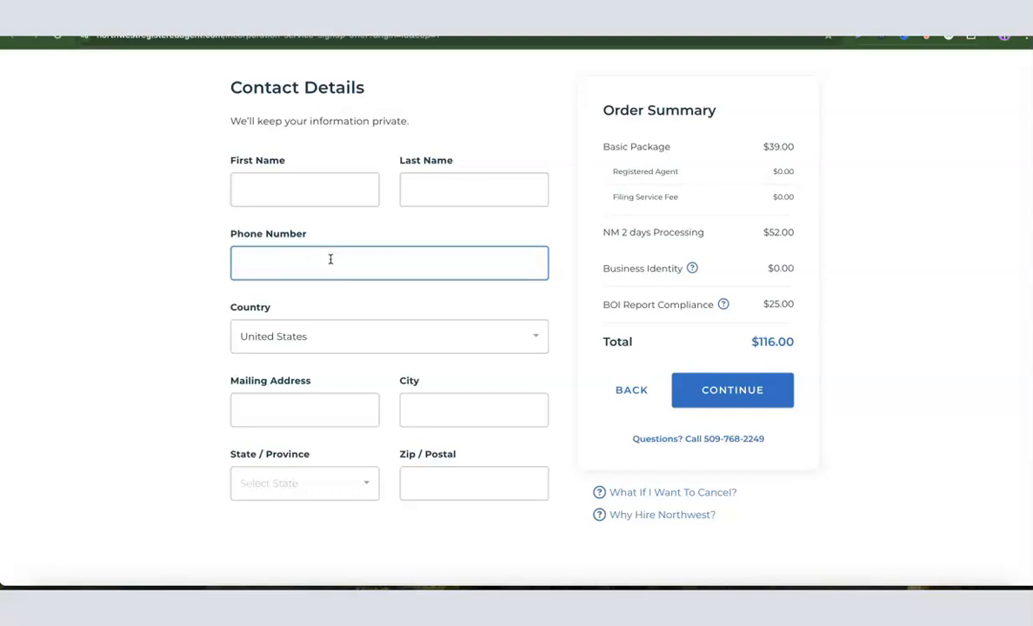
click(319, 263)
click(277, 340)
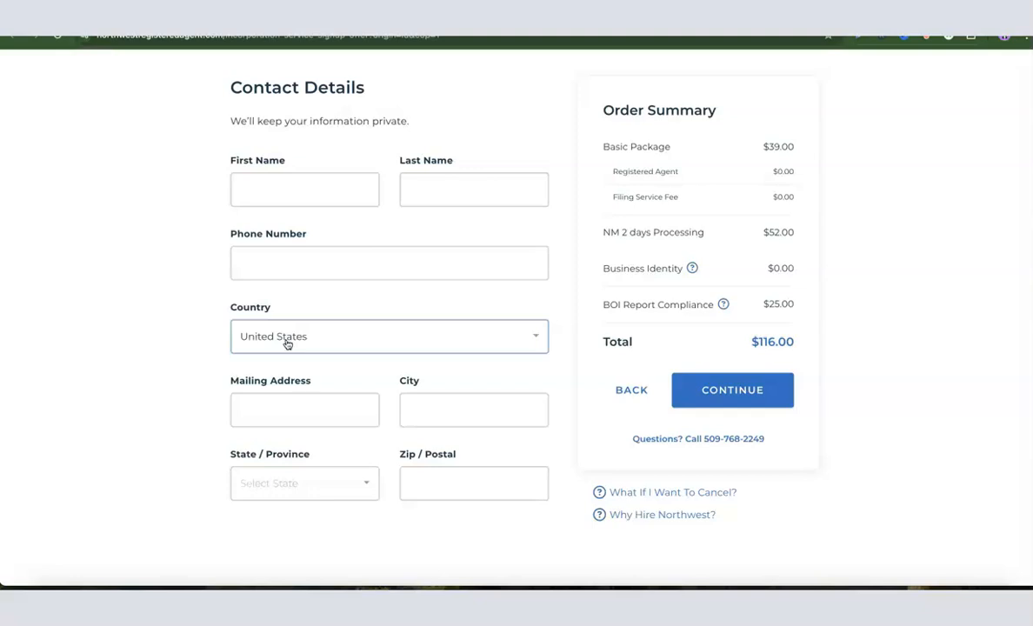
click(271, 416)
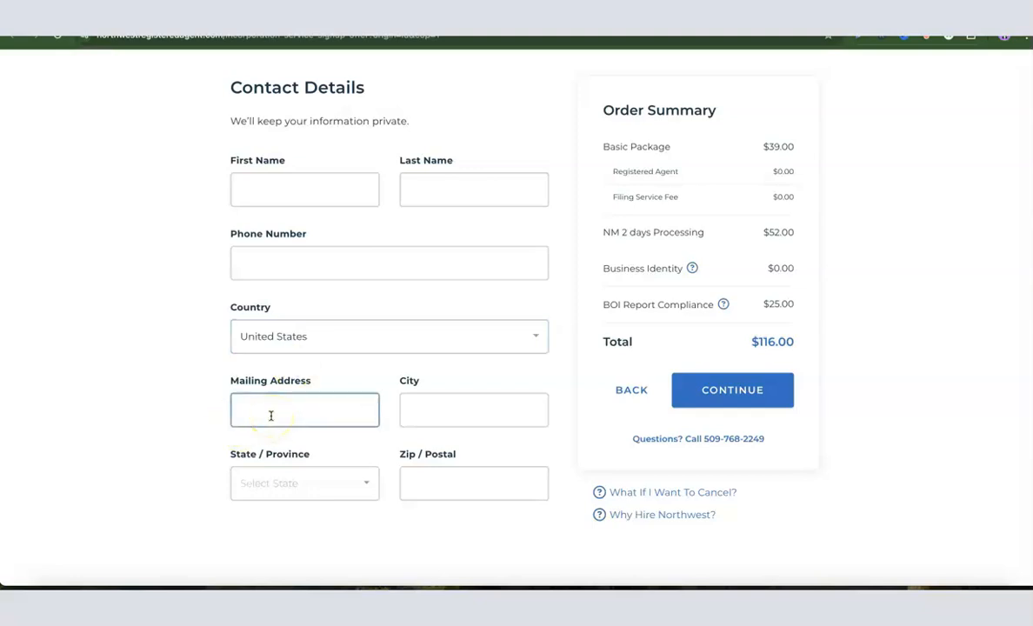
click(443, 420)
click(308, 489)
click(446, 490)
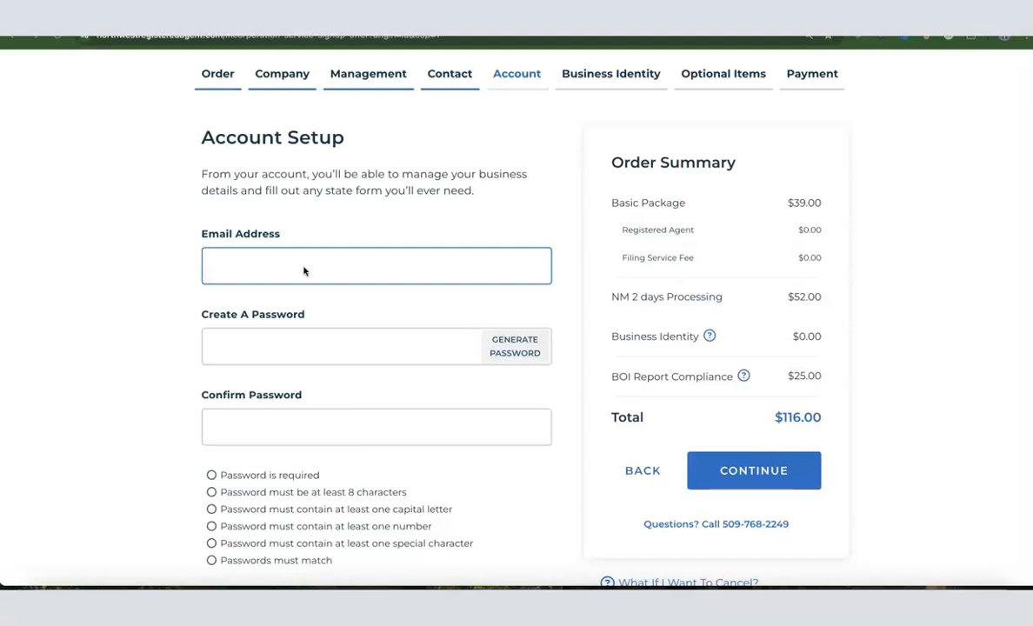
Enter the account's email address and generate a password for both the password and confirmation fields
click(242, 266)
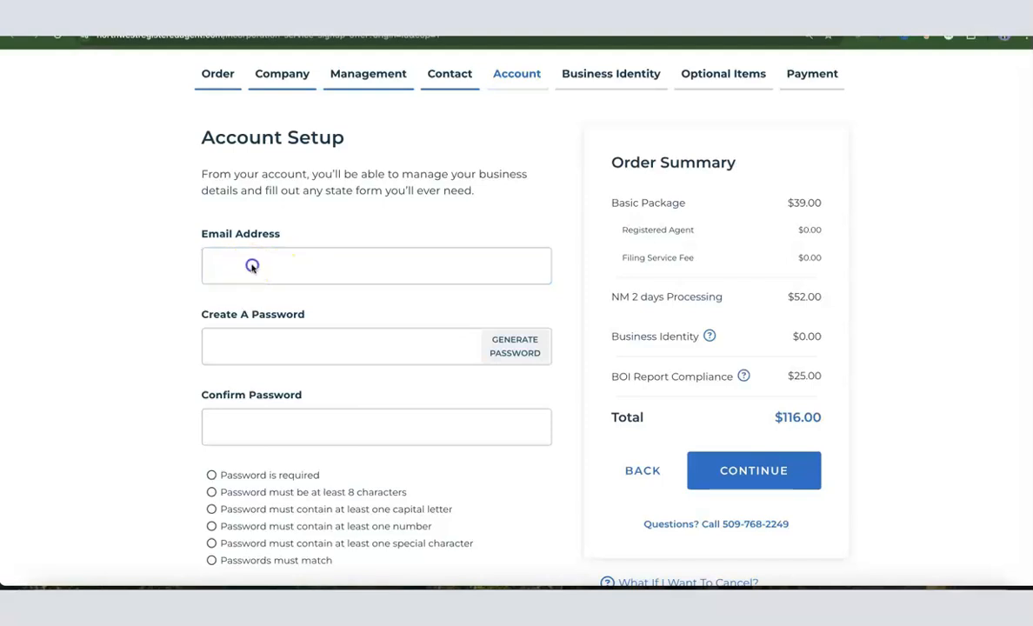
key(ctrl+v)
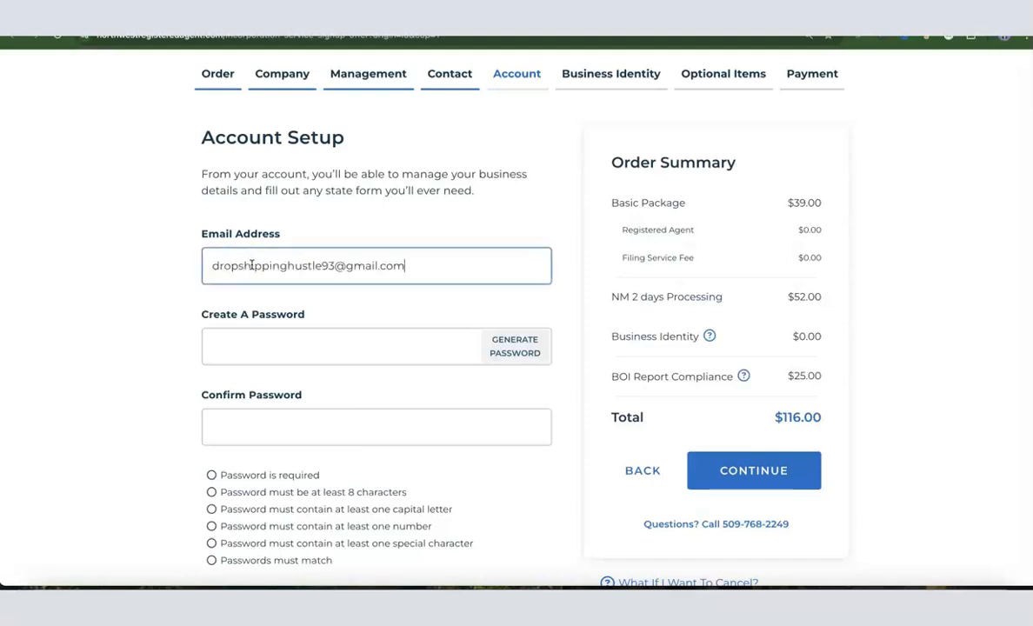
click(259, 357)
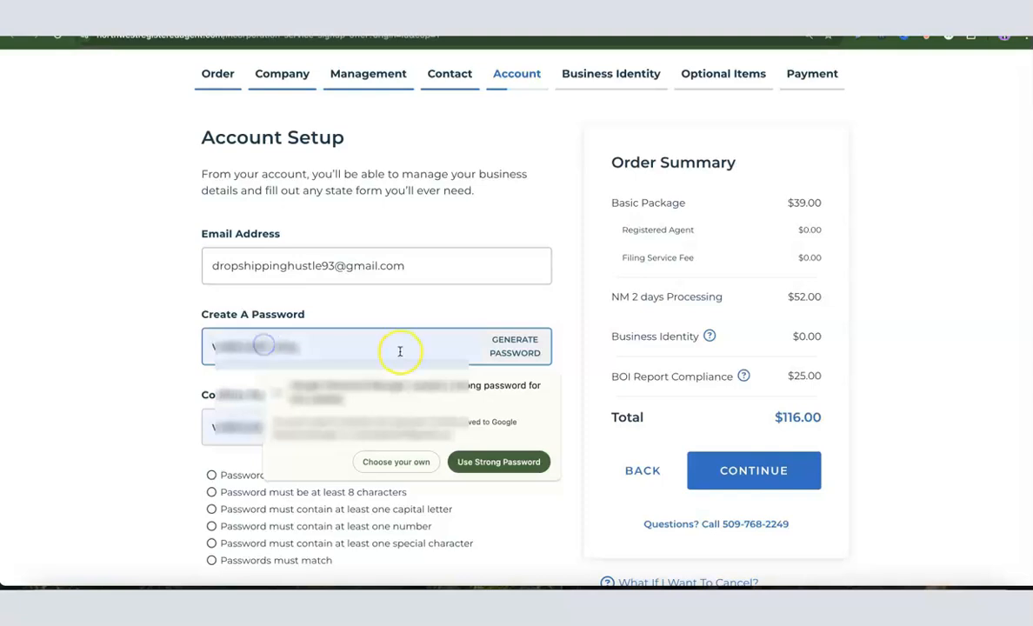
click(506, 357)
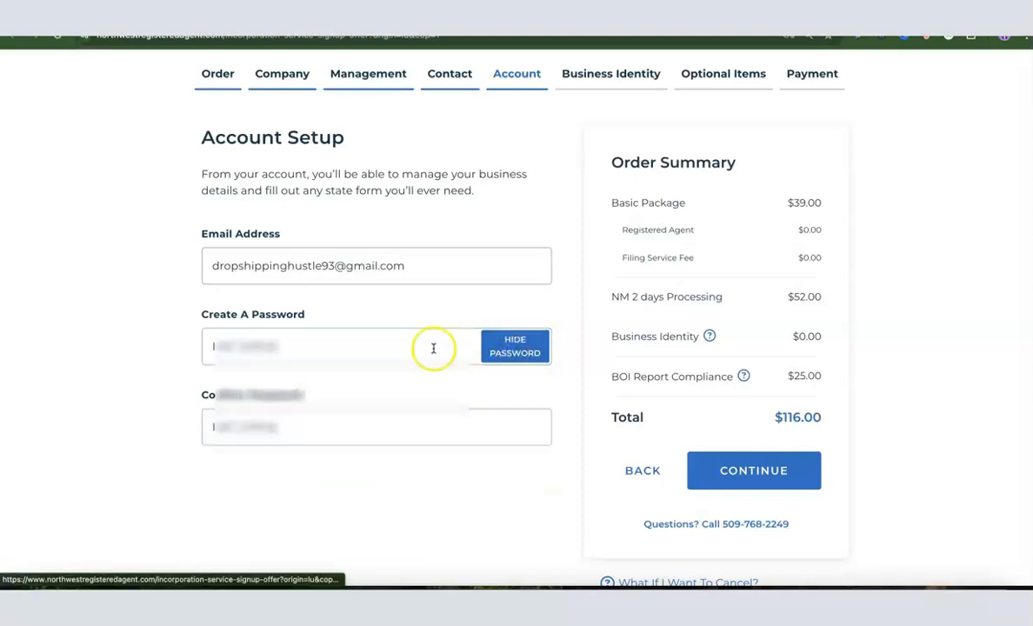
Copy the generated account password and continue to the business identity offers
right_click(337, 344)
click(354, 295)
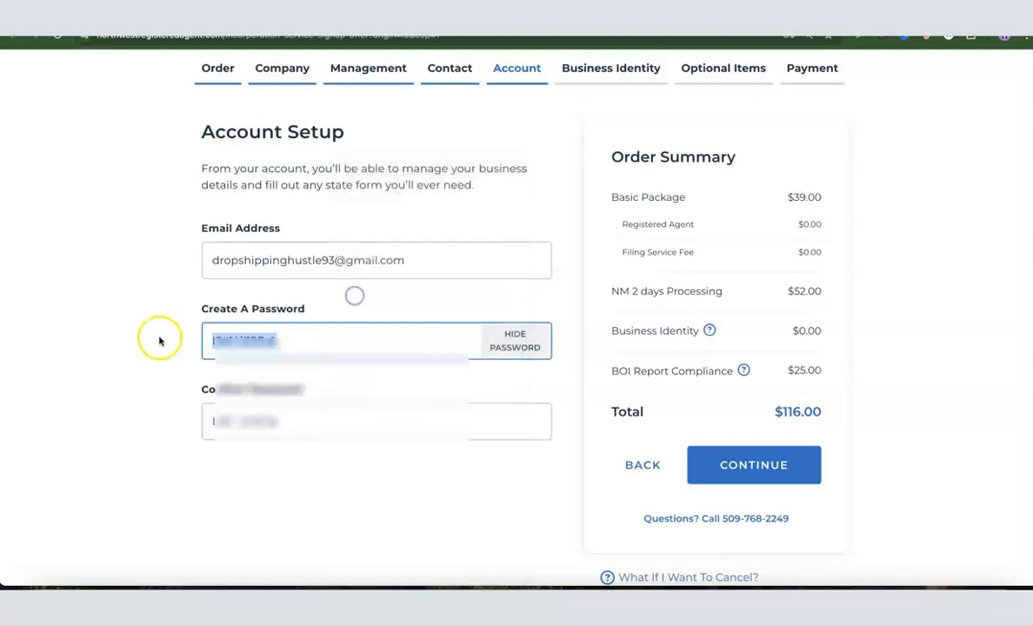
click(156, 338)
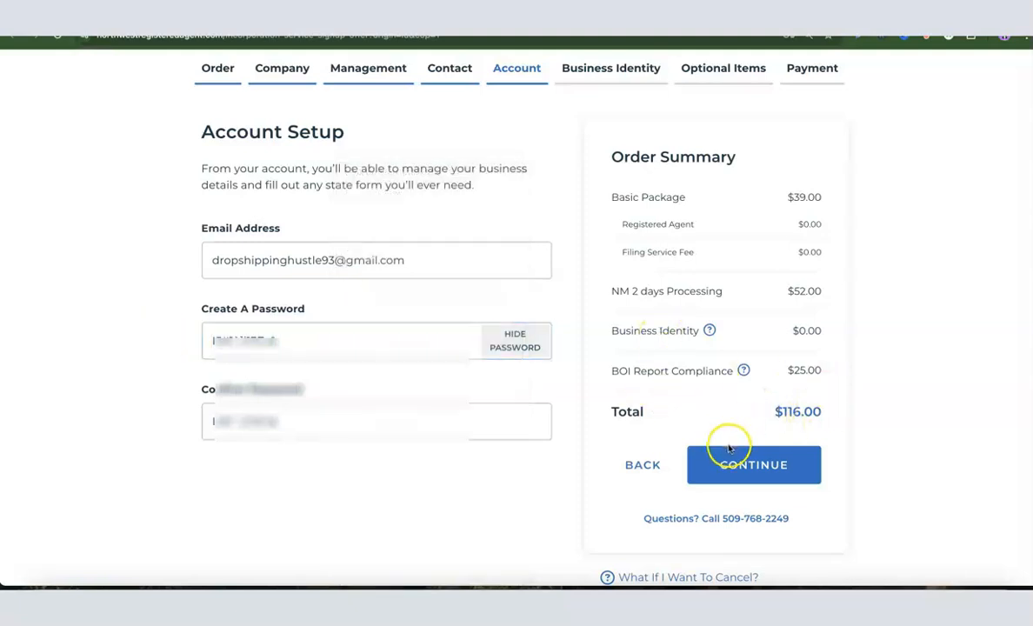
click(754, 462)
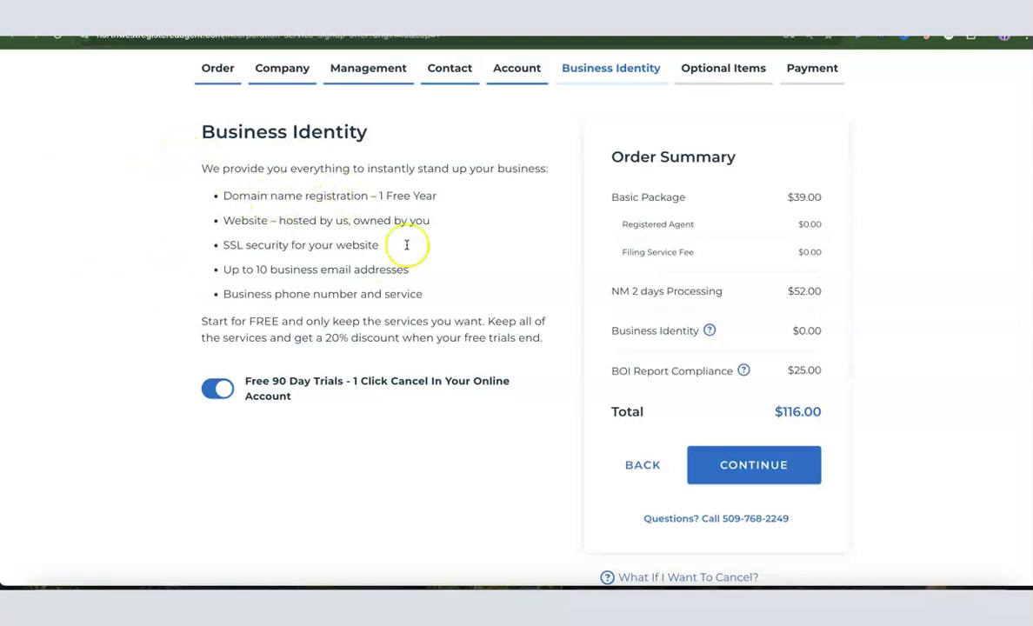
Turn off the Free 90 Day Trials, leave every business identity option off, and continue to the optional items
click(225, 390)
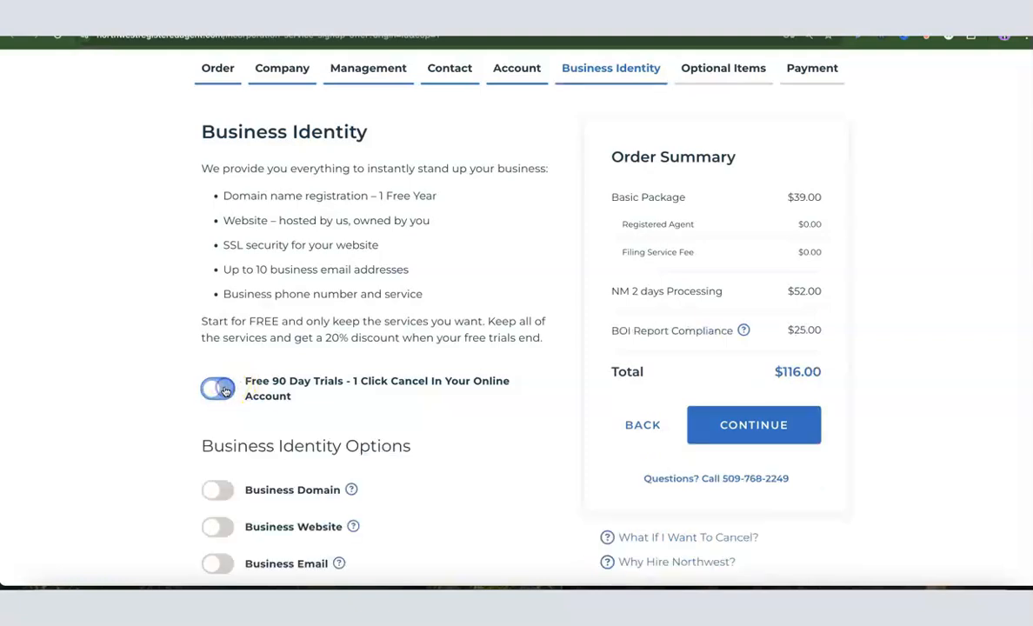
scroll(422, 298, down, 1)
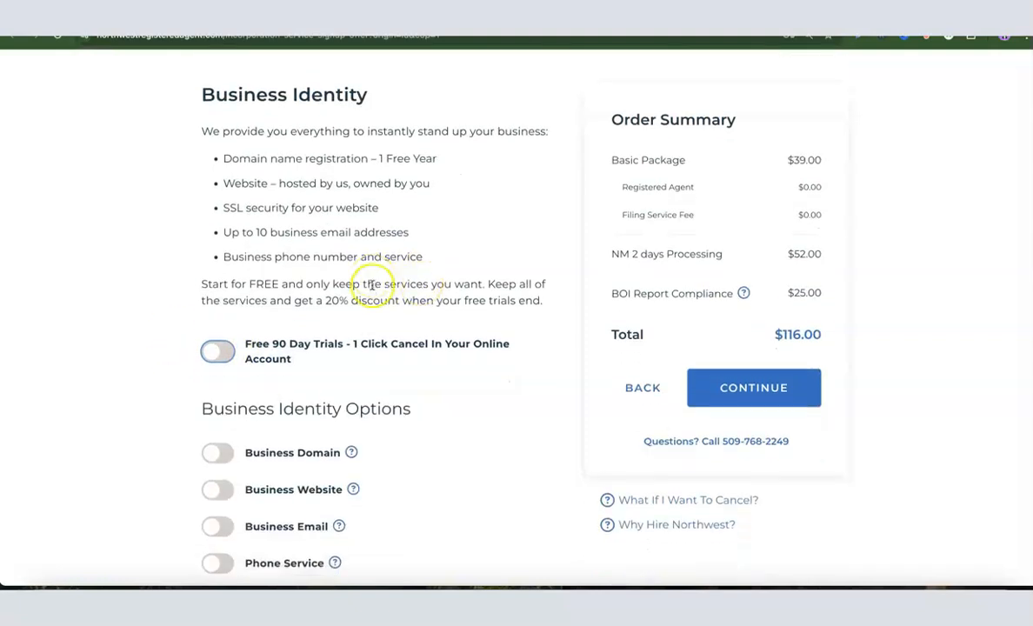
scroll(376, 281, down, 2)
scroll(339, 209, up, 2)
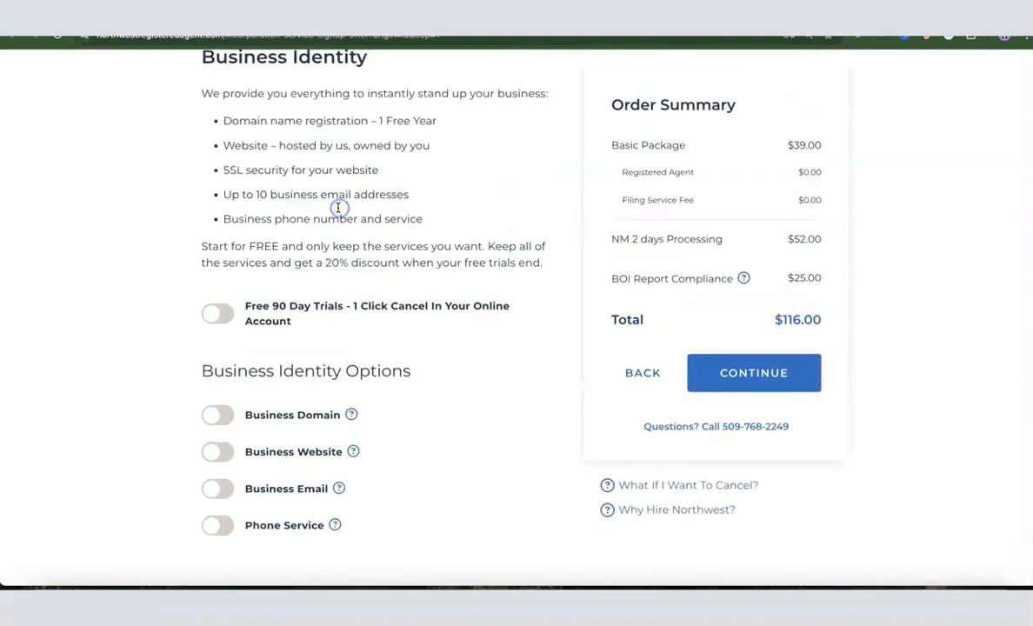
scroll(313, 196, down, 3)
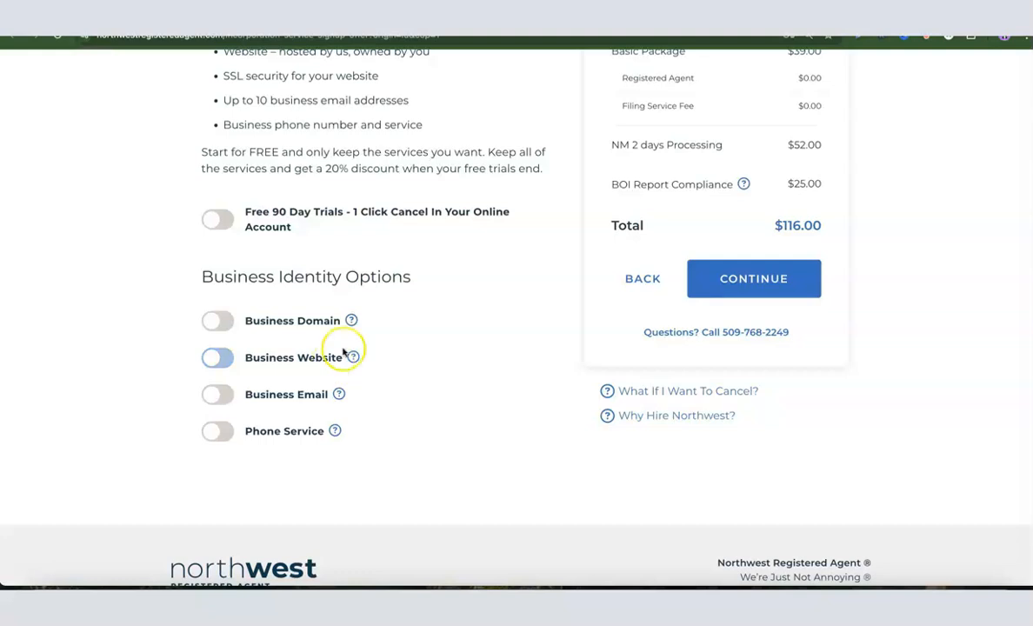
scroll(297, 338, up, 1)
scroll(296, 340, up, 3)
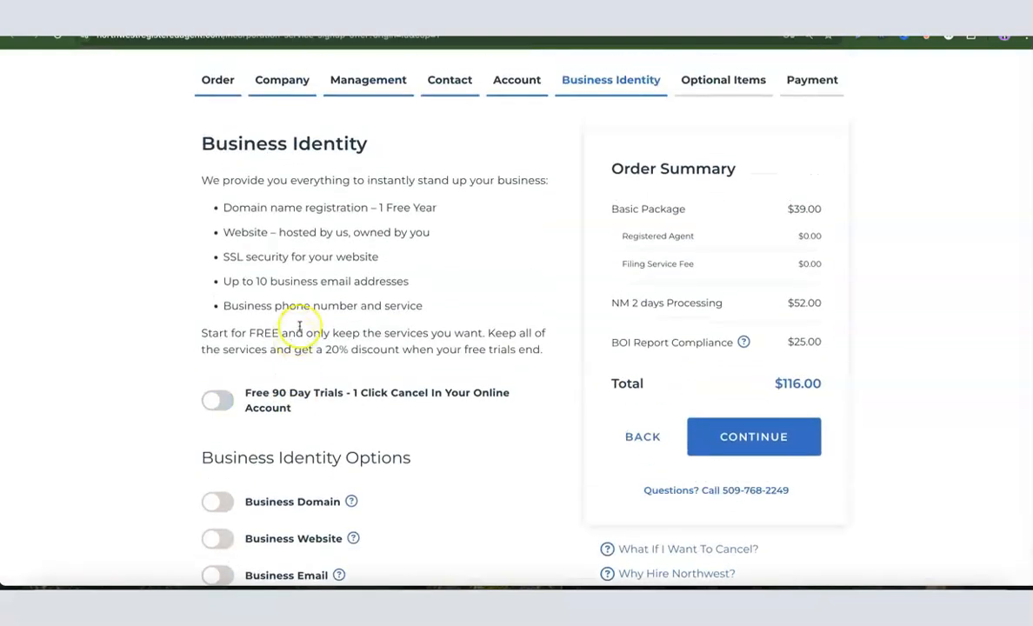
scroll(295, 340, down, 1)
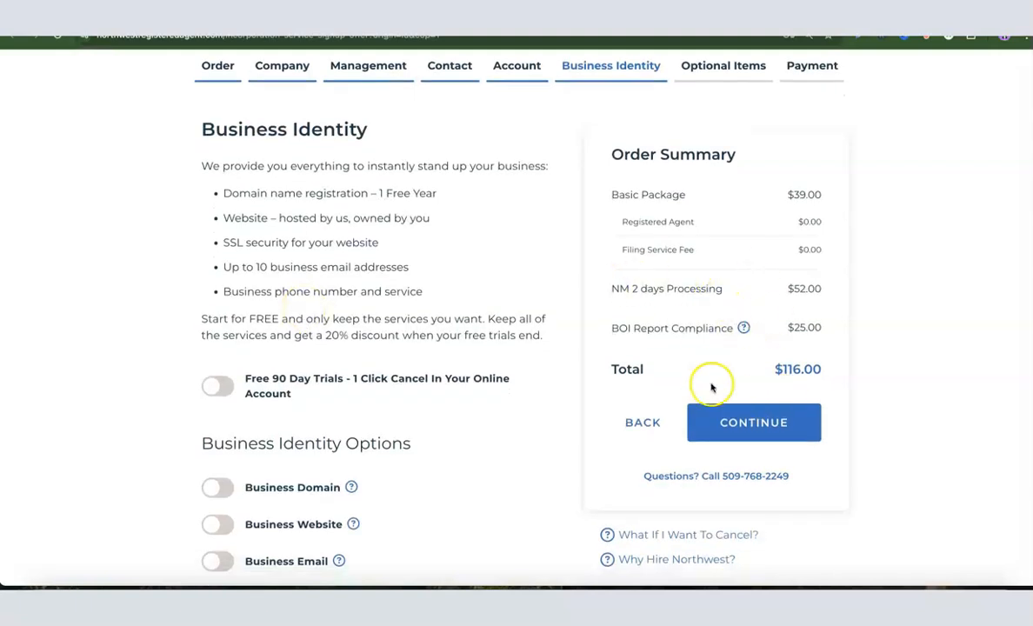
click(752, 424)
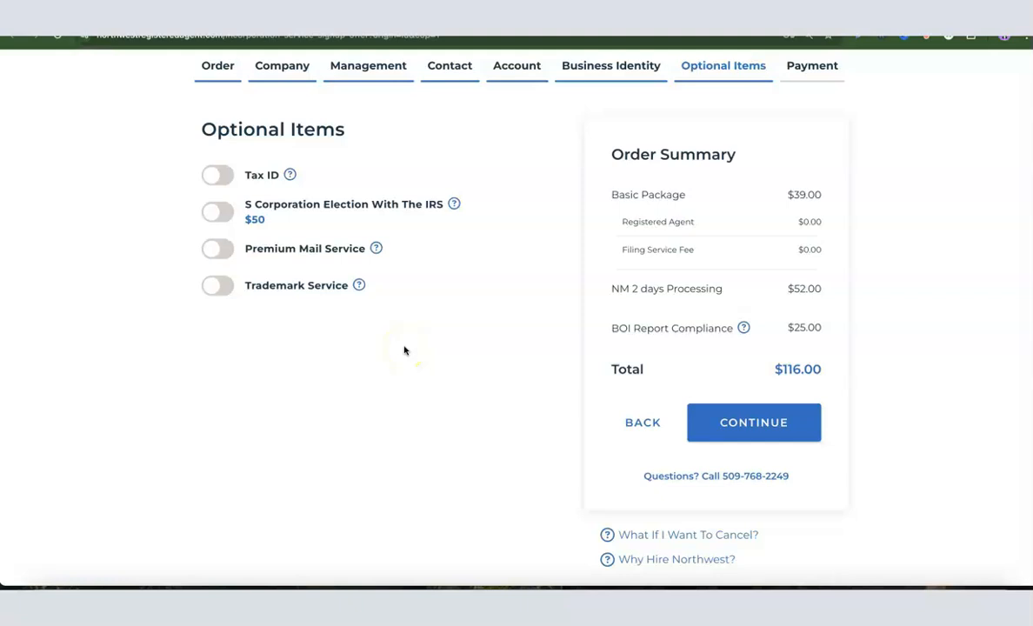
Add the Tax ID service to the order with the $50 Have Social Security Number option
scroll(404, 351, up, 1)
click(217, 213)
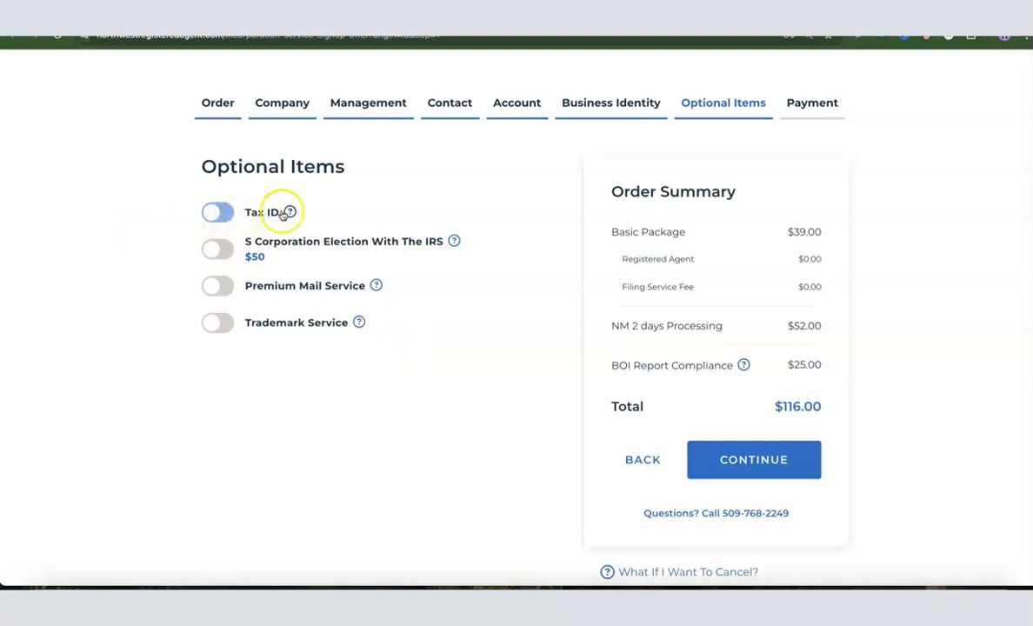
click(217, 212)
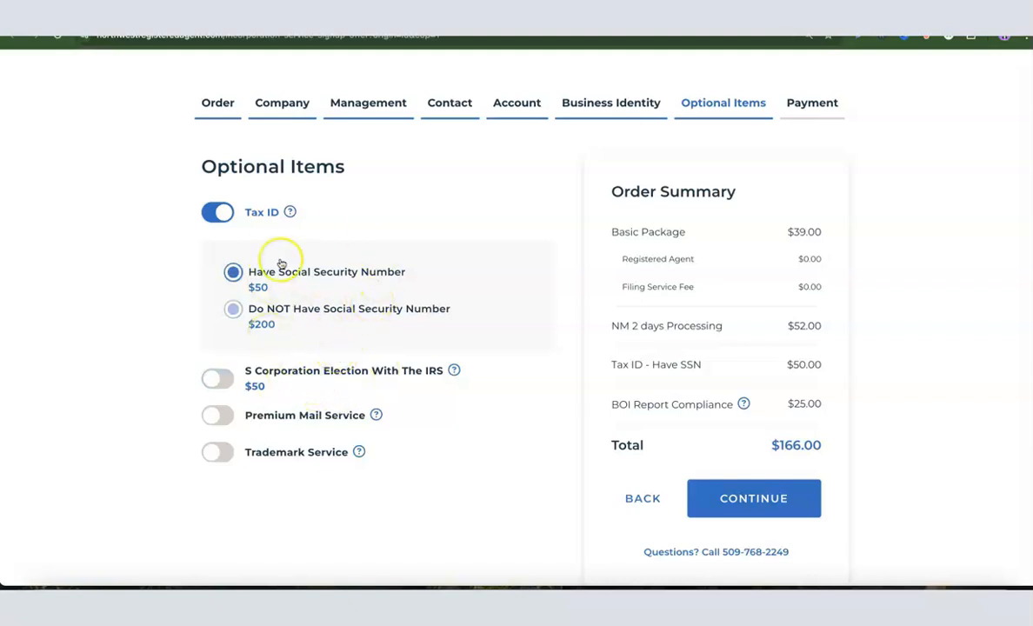
Change the Tax ID service to the $200 Do NOT Have Social Security Number option and continue to payment
click(233, 310)
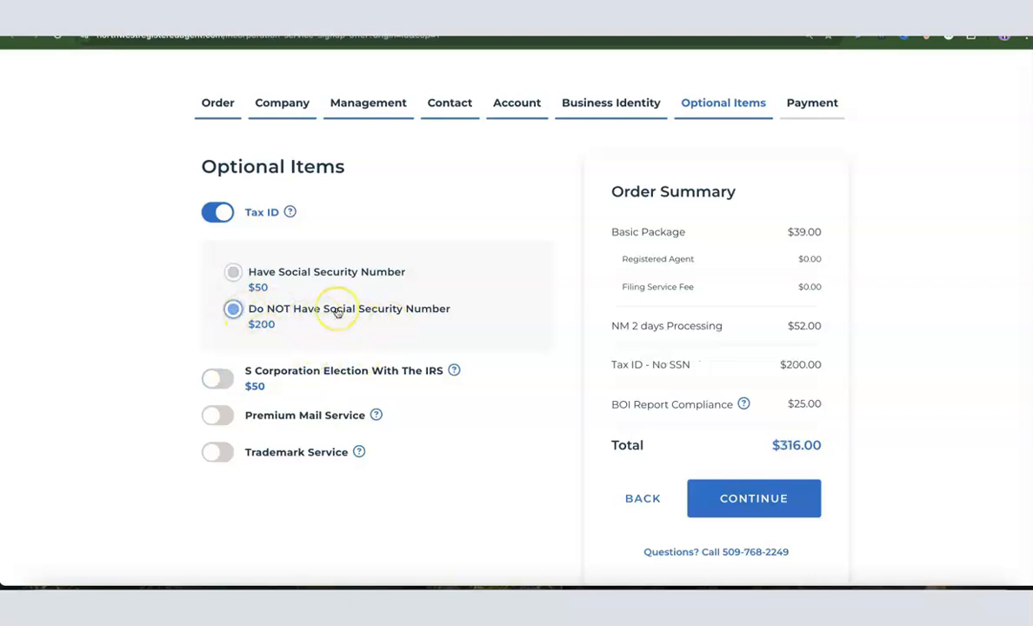
scroll(336, 312, down, 1)
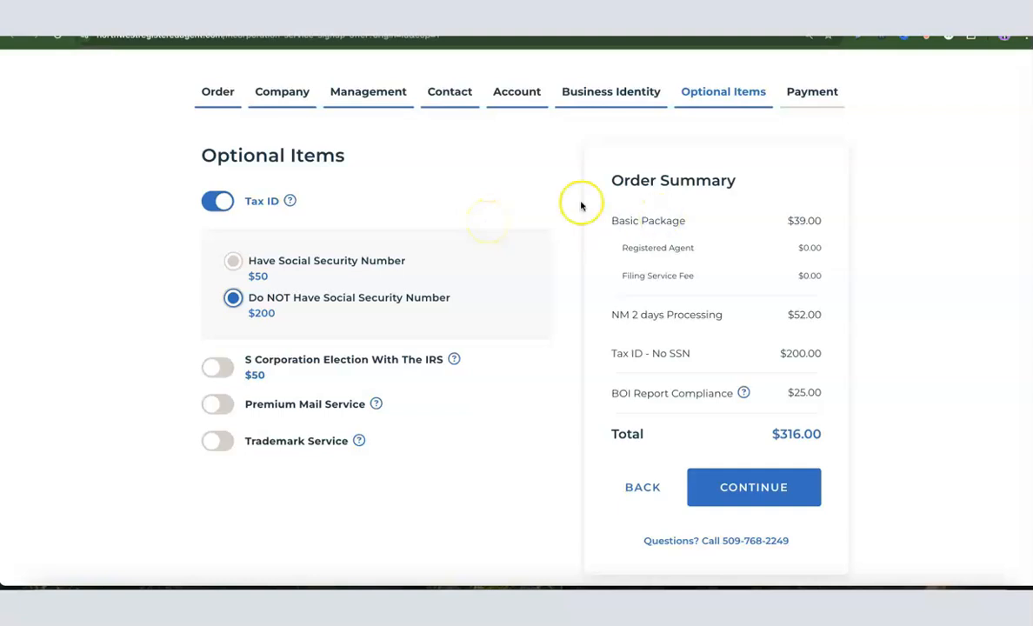
scroll(524, 203, down, 1)
click(761, 494)
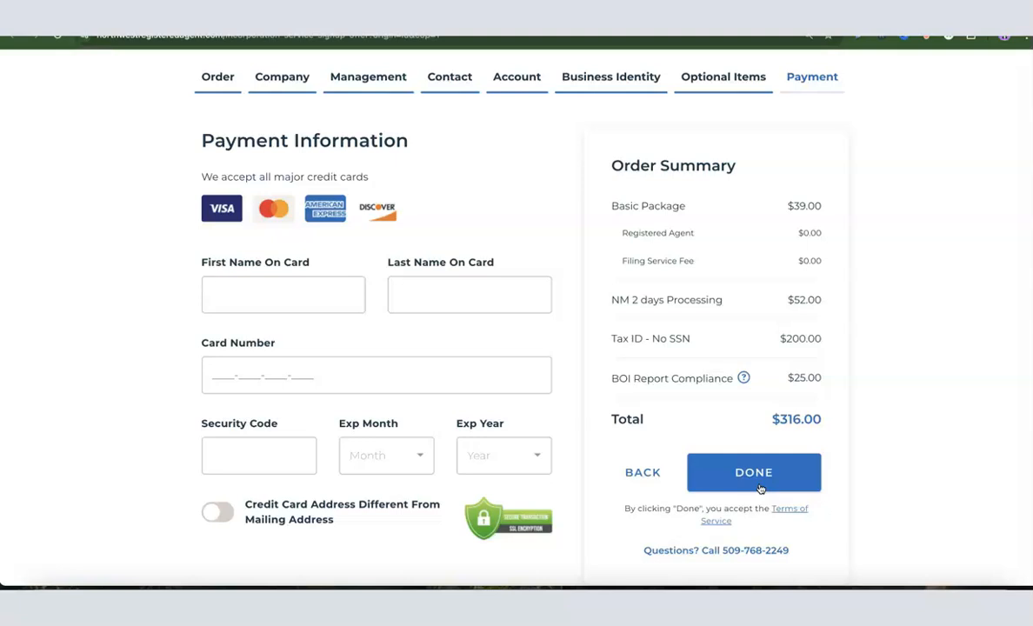
Review the payment form's cardholder name, card number, security code and expiry fields without filling them in
click(252, 289)
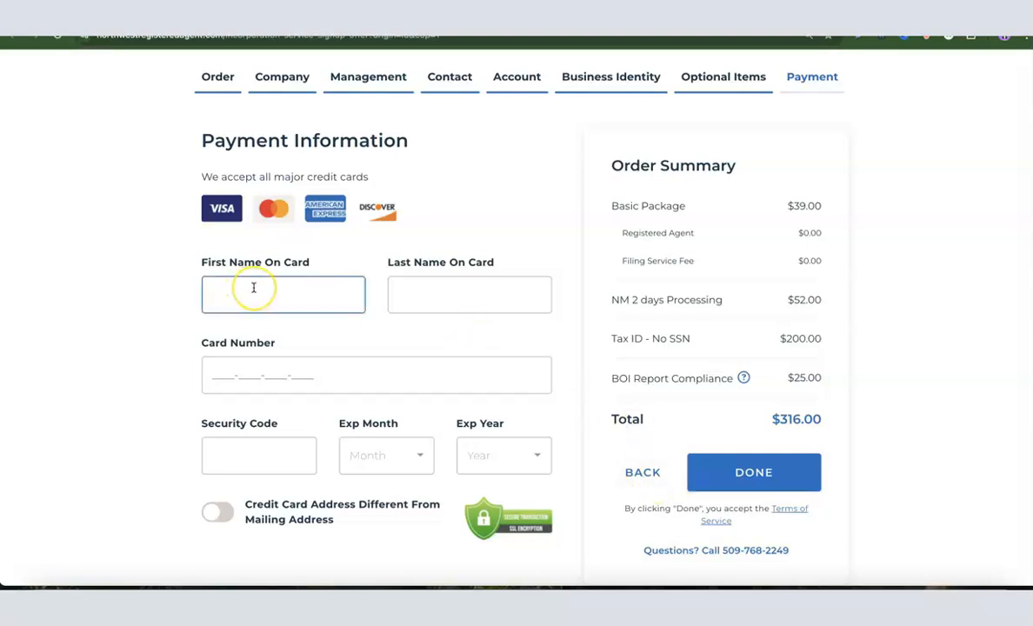
click(413, 304)
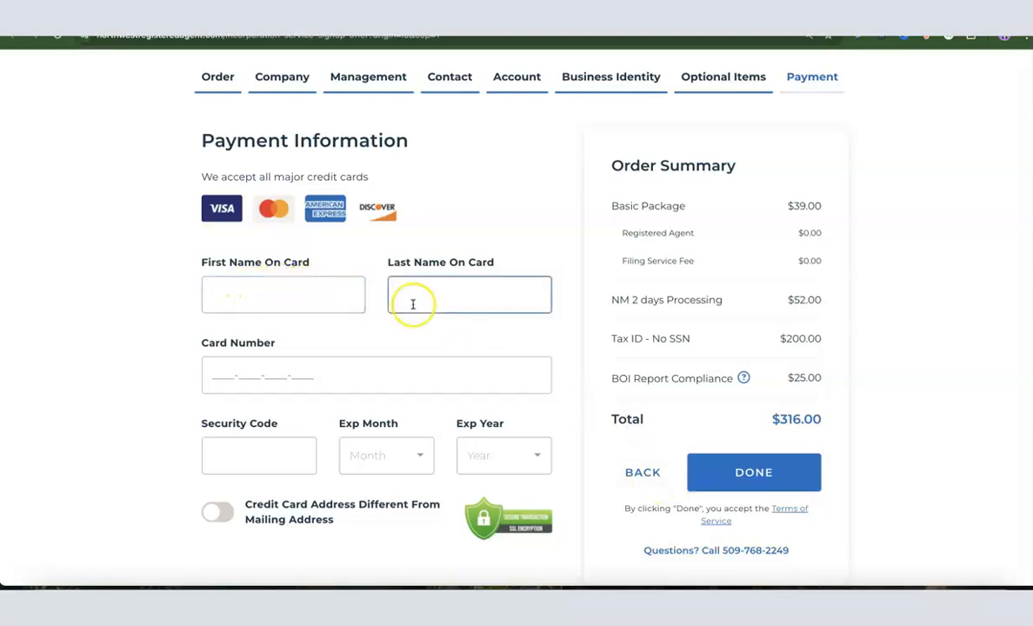
click(259, 383)
click(237, 451)
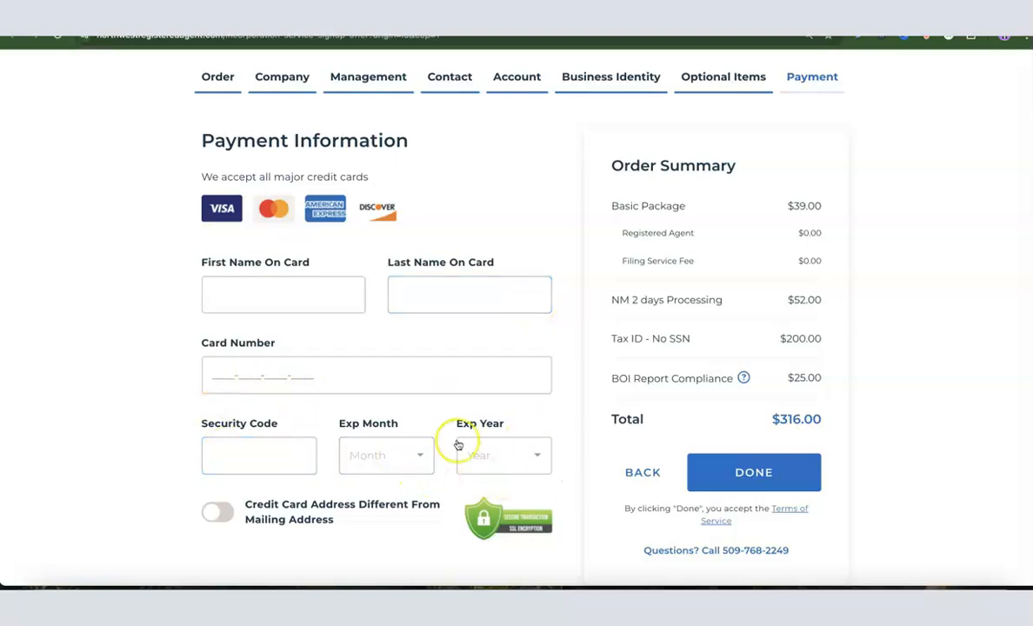
click(428, 384)
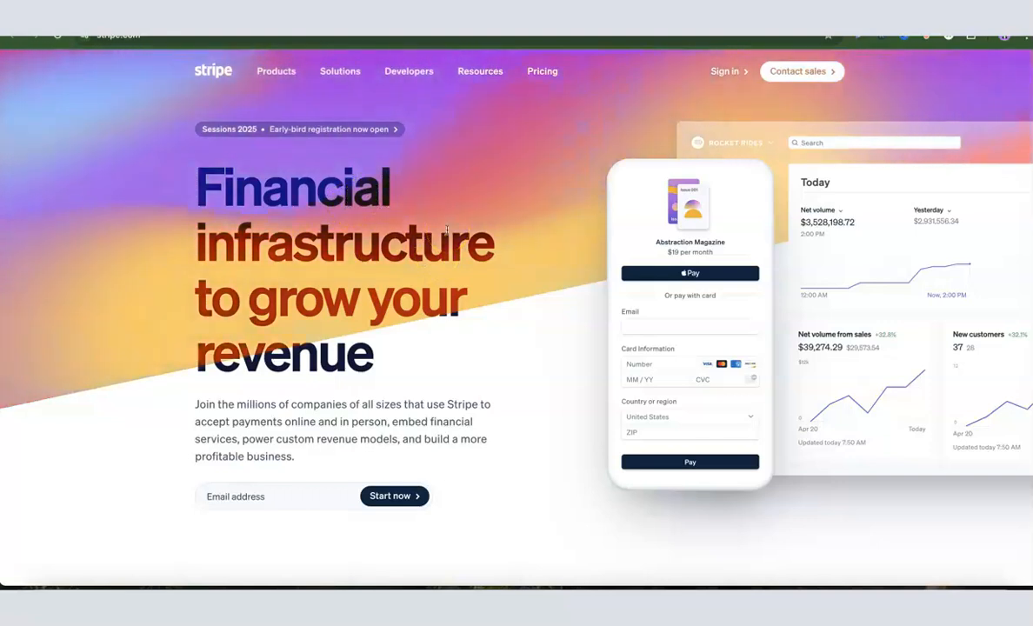
Switch to Stripe and examine the email, full name and other fields of its account registration form
click(203, 519)
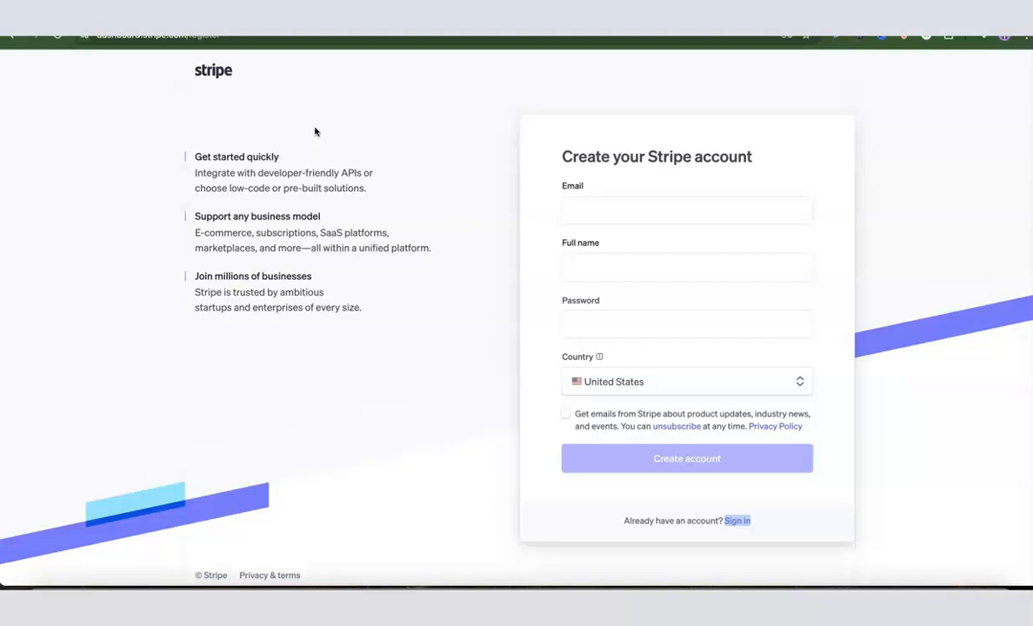
click(581, 210)
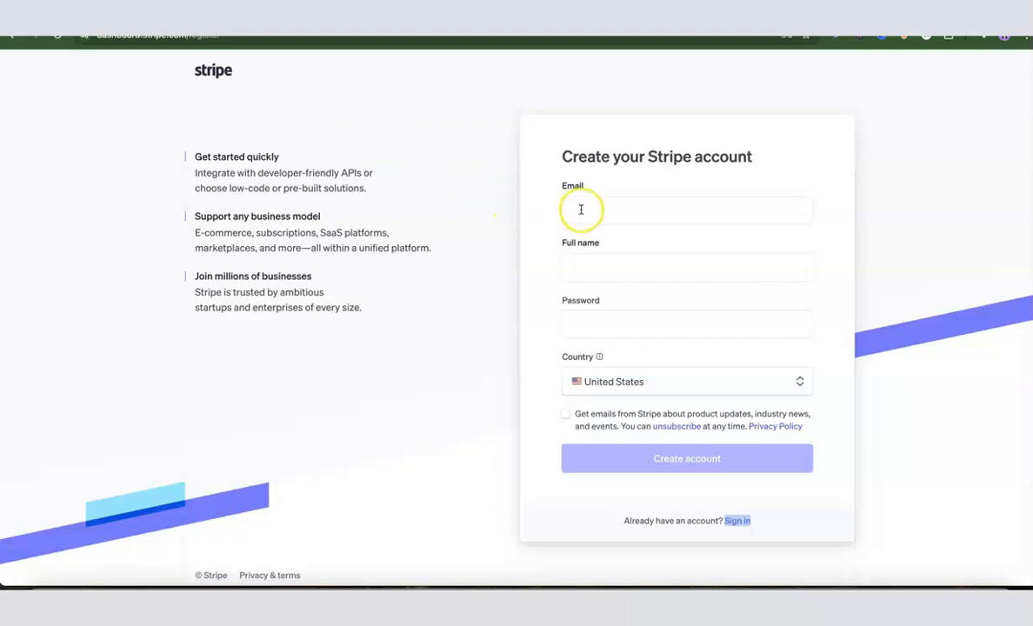
click(586, 263)
click(684, 465)
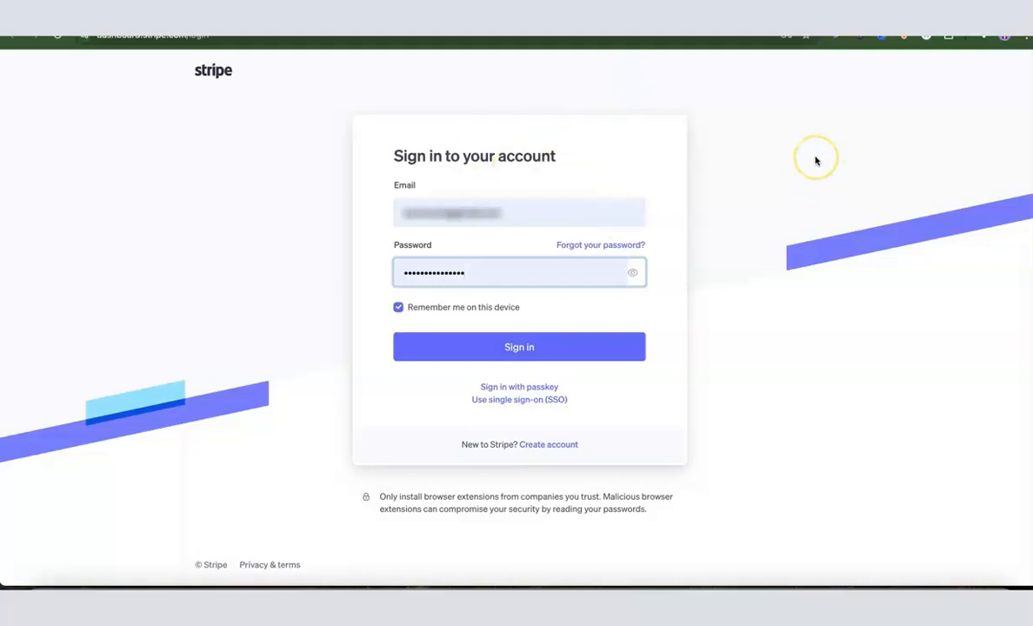
Sign in to Stripe and create a new account named Dropshipping Hustle with United States as the country of operation
click(513, 349)
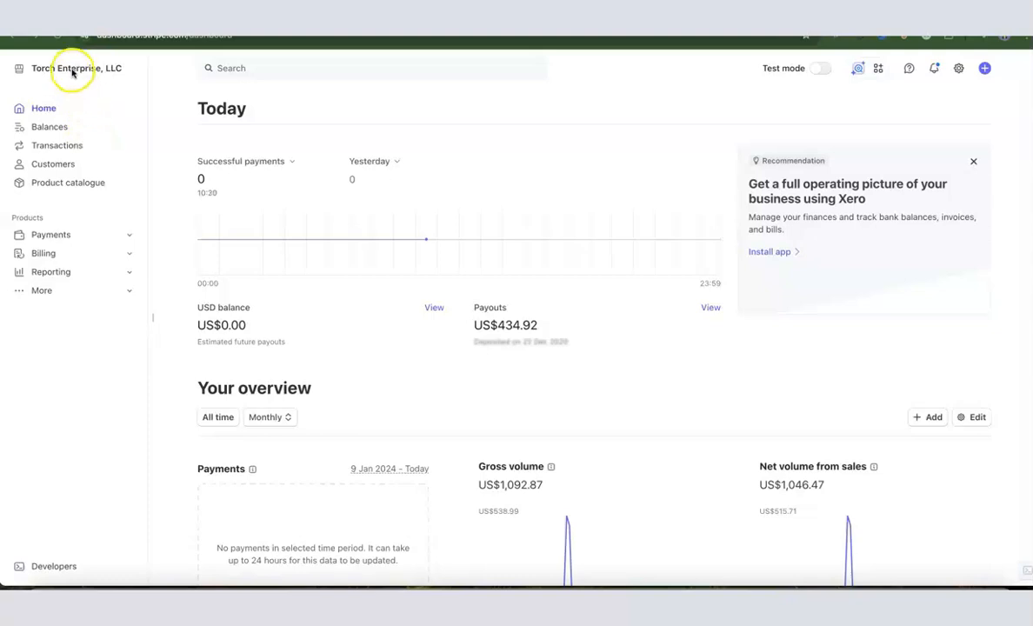
click(103, 68)
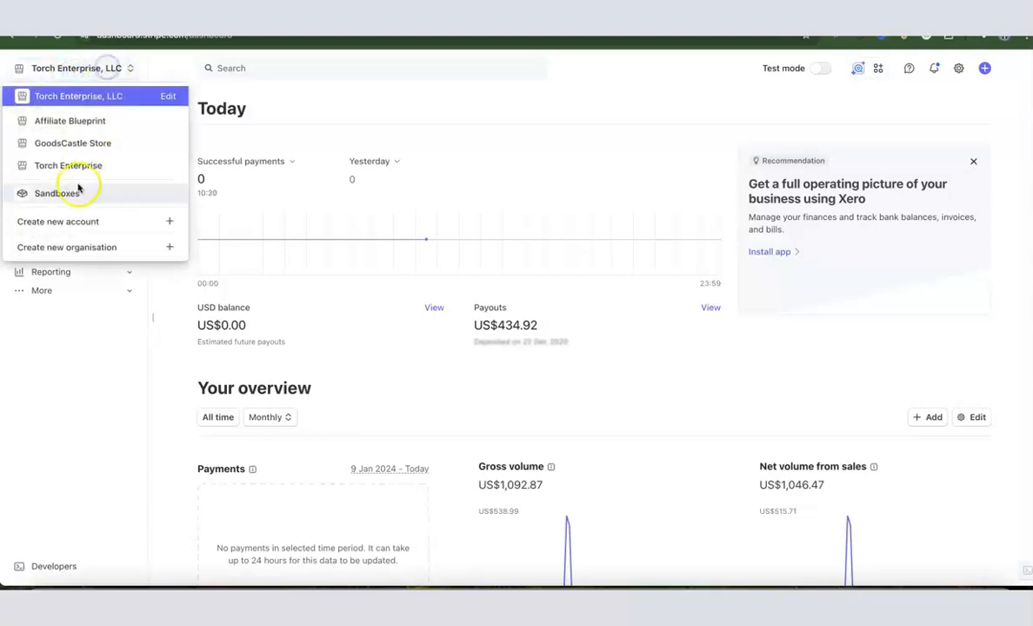
click(54, 224)
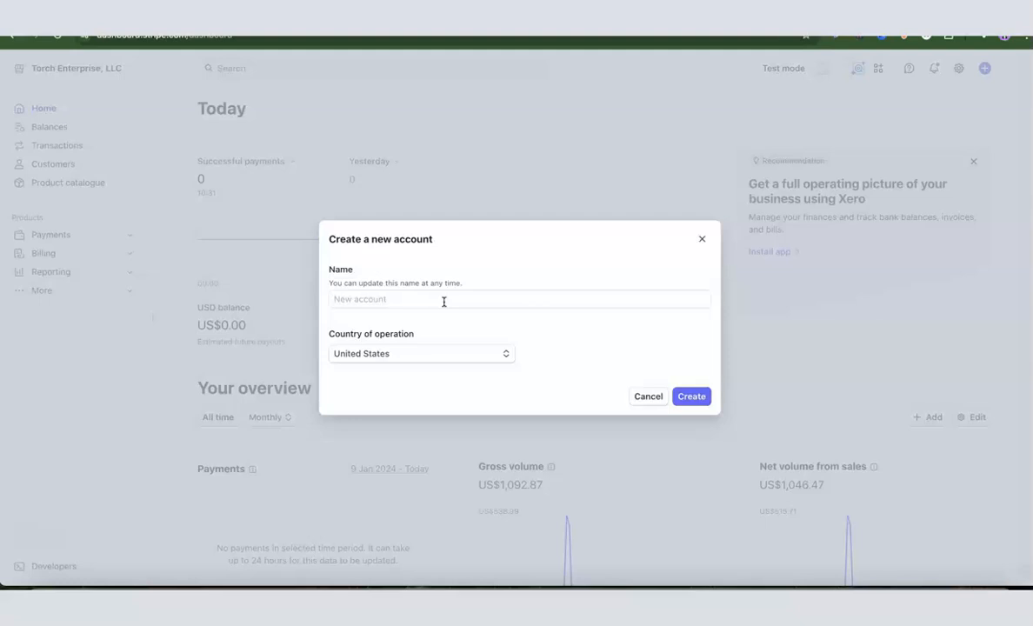
click(444, 302)
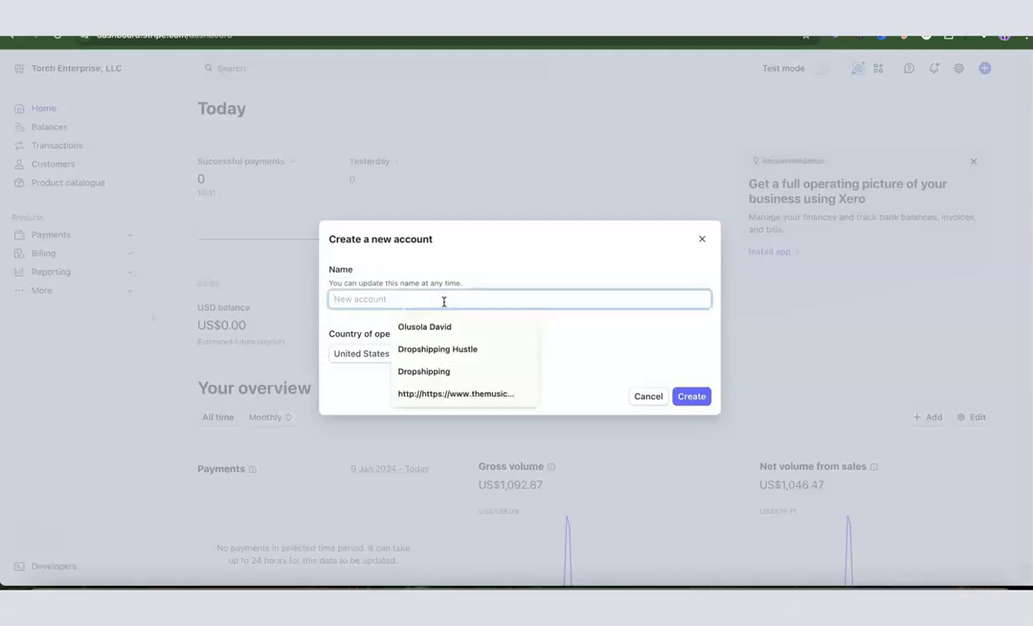
click(637, 331)
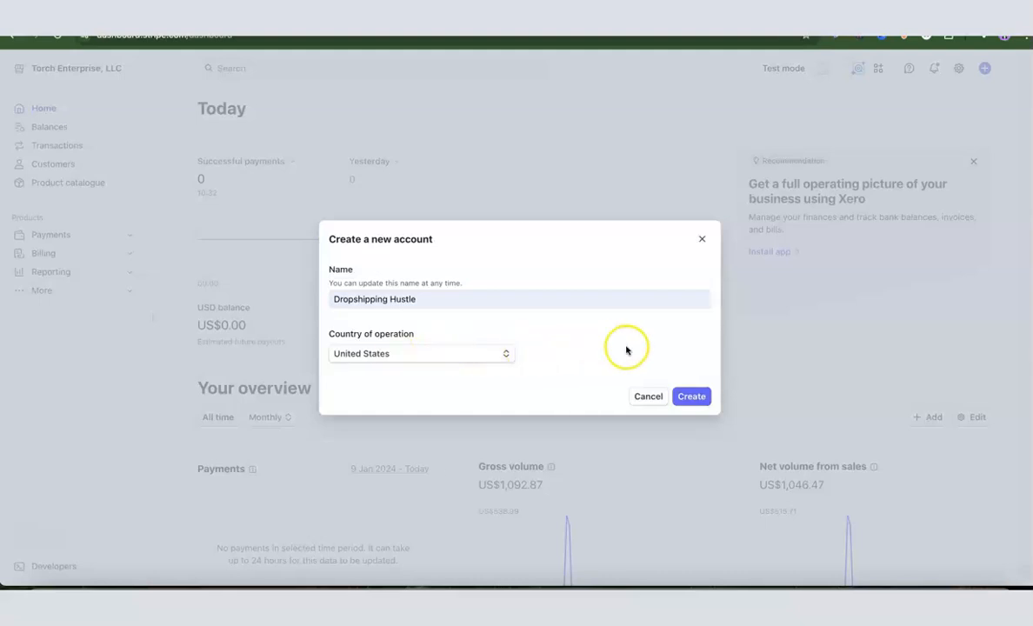
click(688, 397)
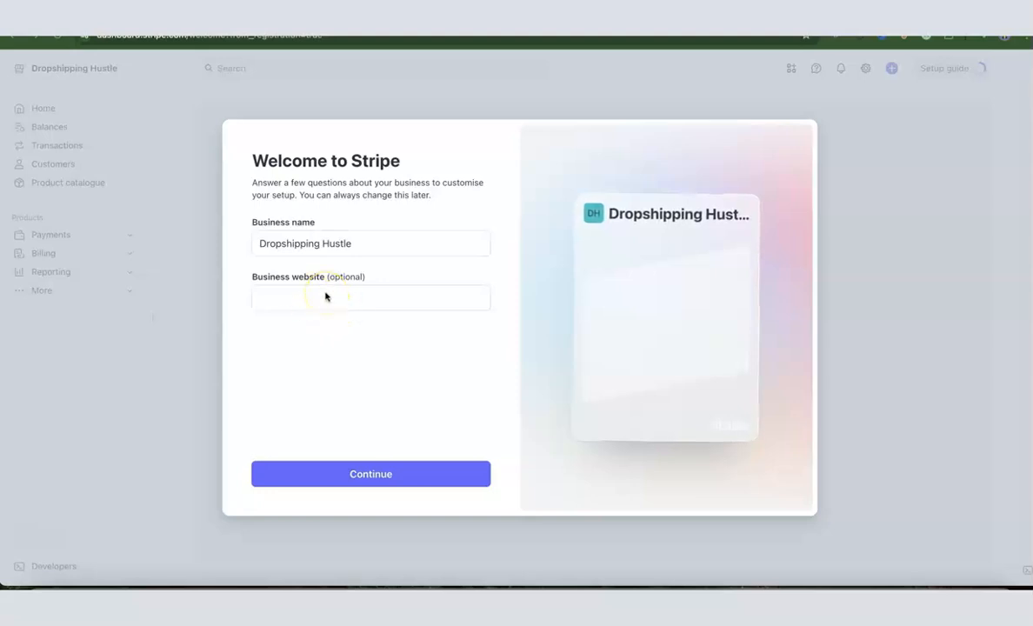
Leave the business website blank, choose One-off payments as the starting feature, and proceed to the dashboard
click(371, 474)
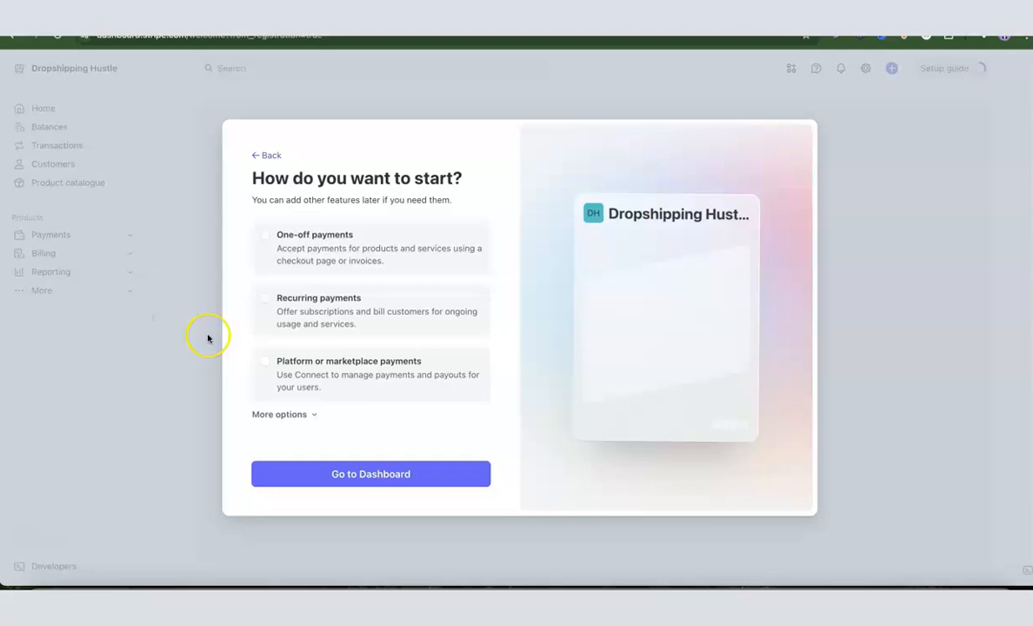
click(263, 235)
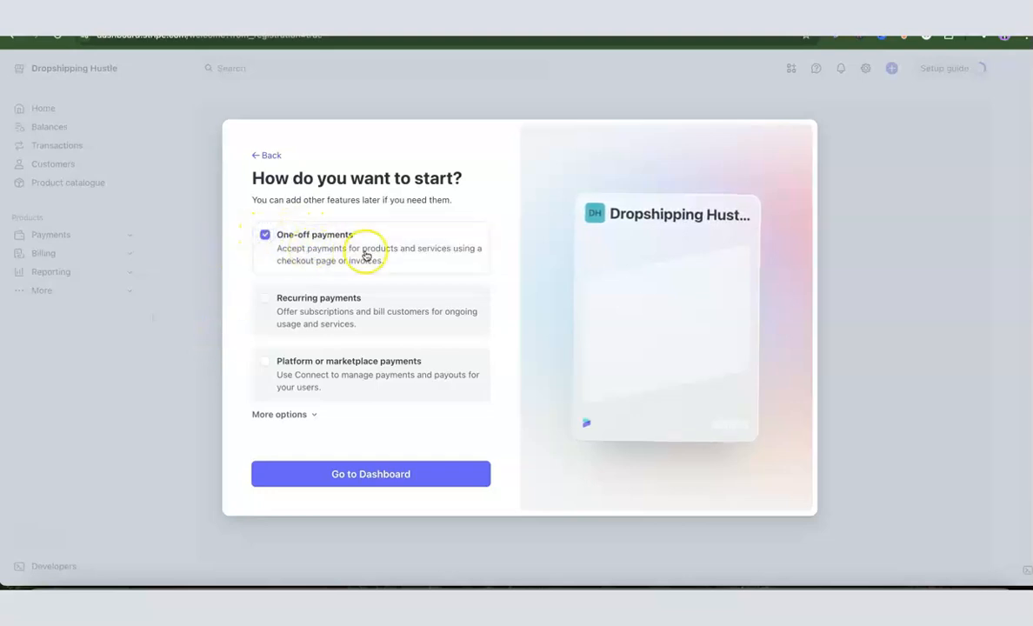
click(366, 475)
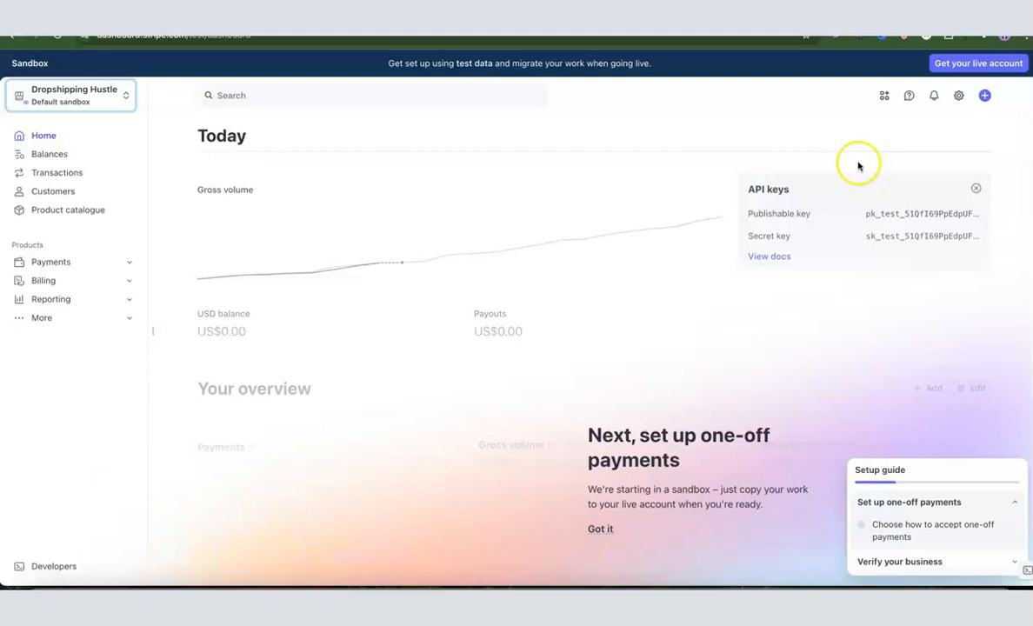
Start the live account activation, set the business type to Company and the structure to Single-member LLC, and continue to the business details
click(972, 69)
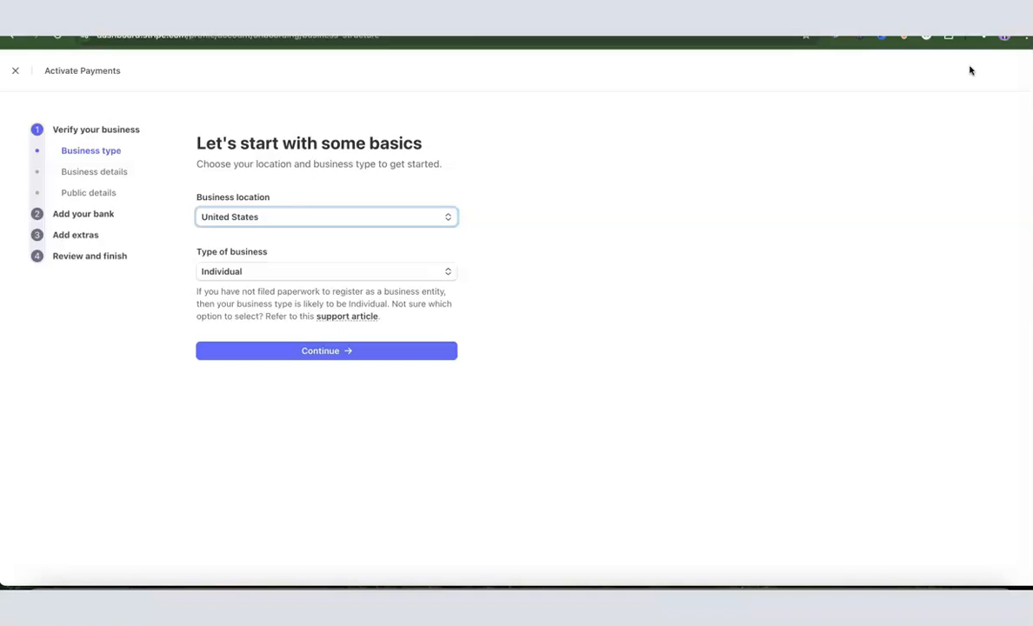
click(244, 534)
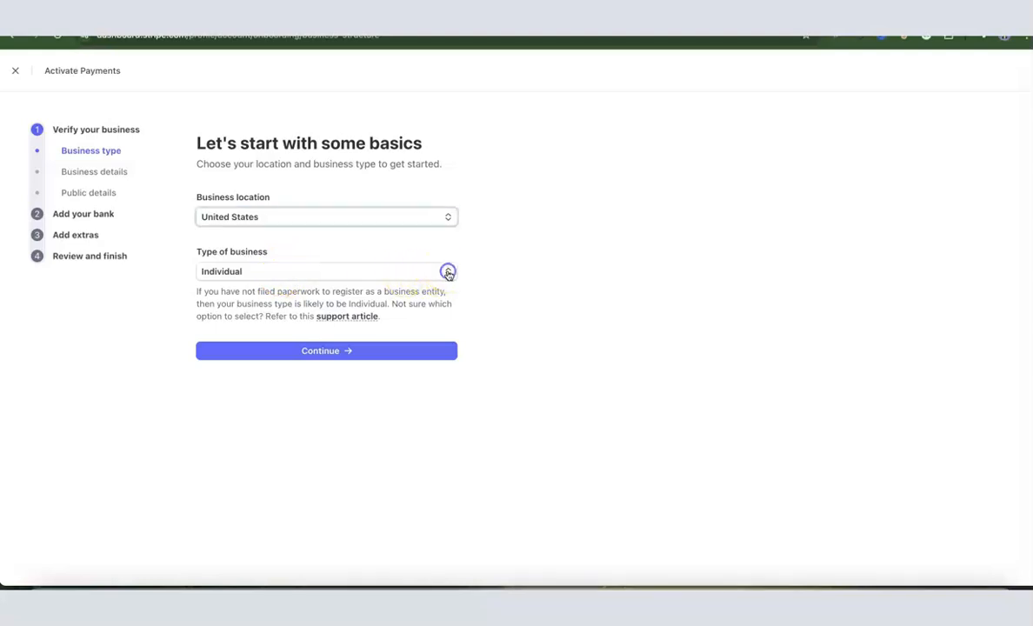
click(444, 273)
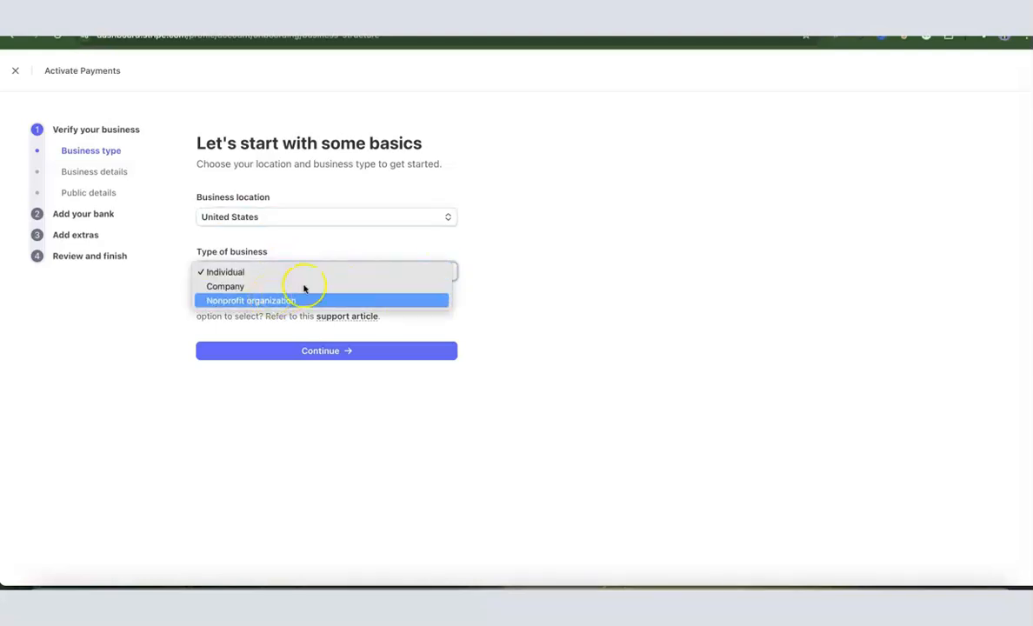
click(231, 287)
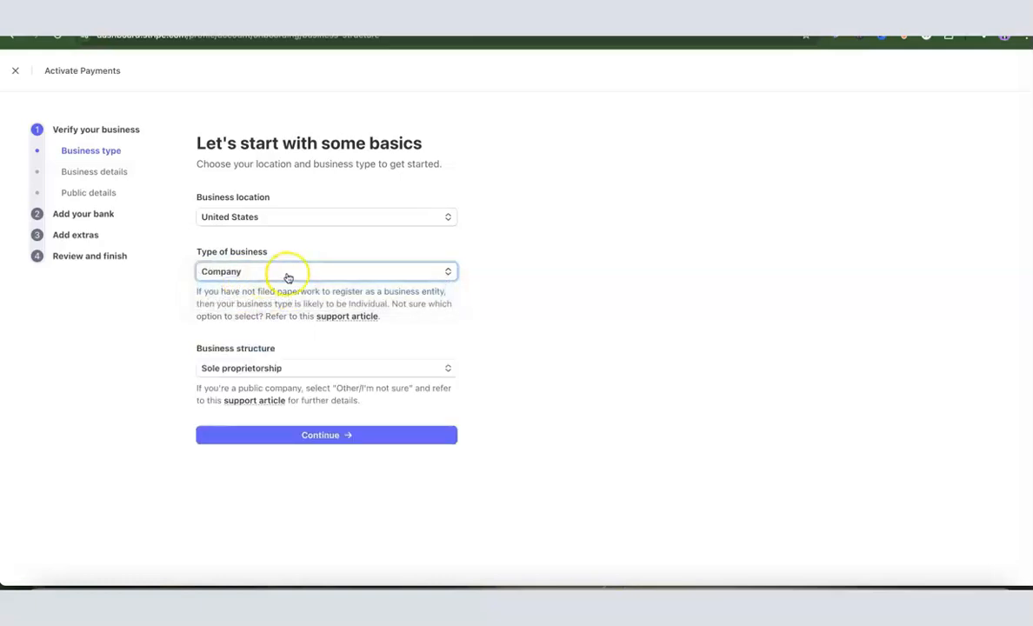
click(399, 370)
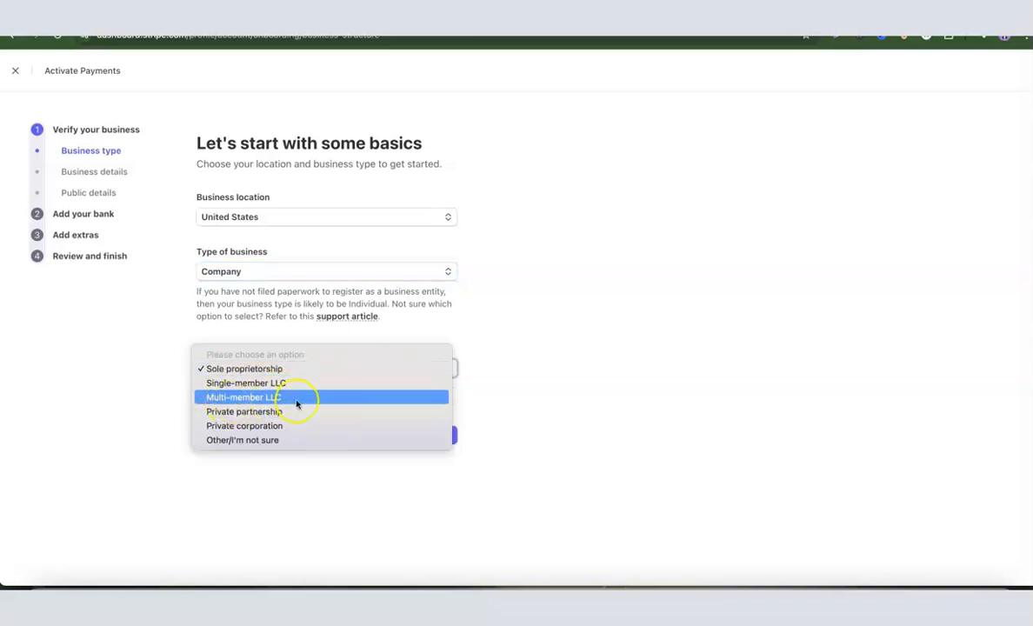
click(250, 383)
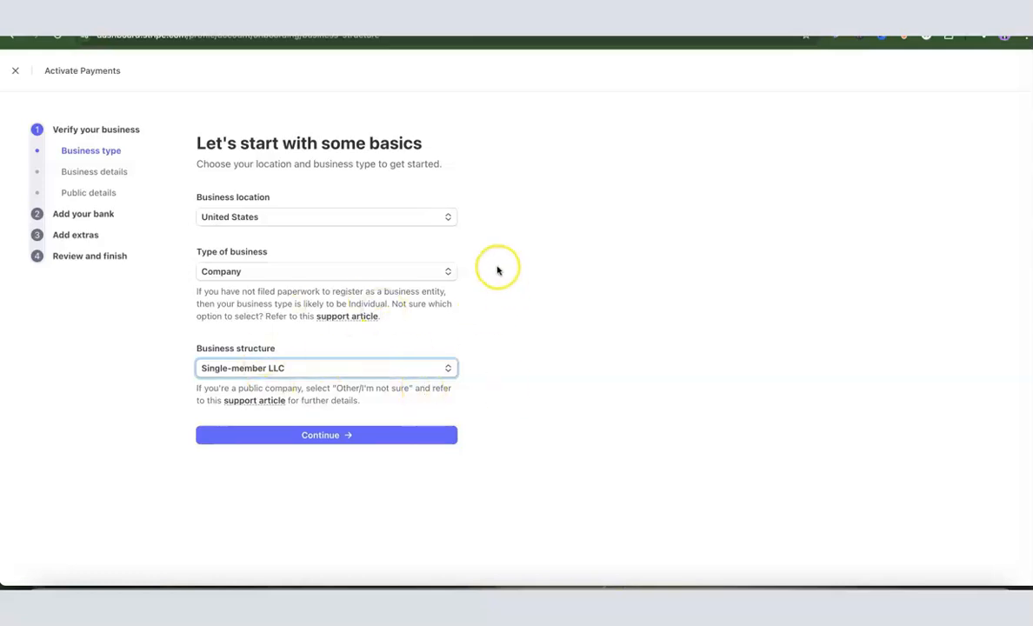
click(326, 435)
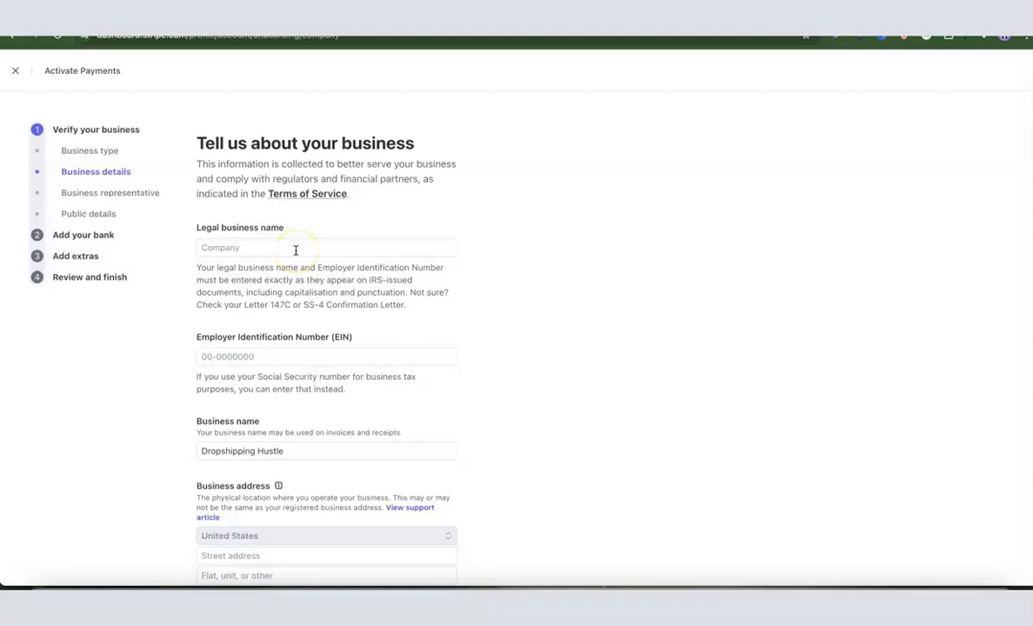
Enter Dropshipping Hustle LLC as the legal business name
click(309, 248)
text(Dropshi)
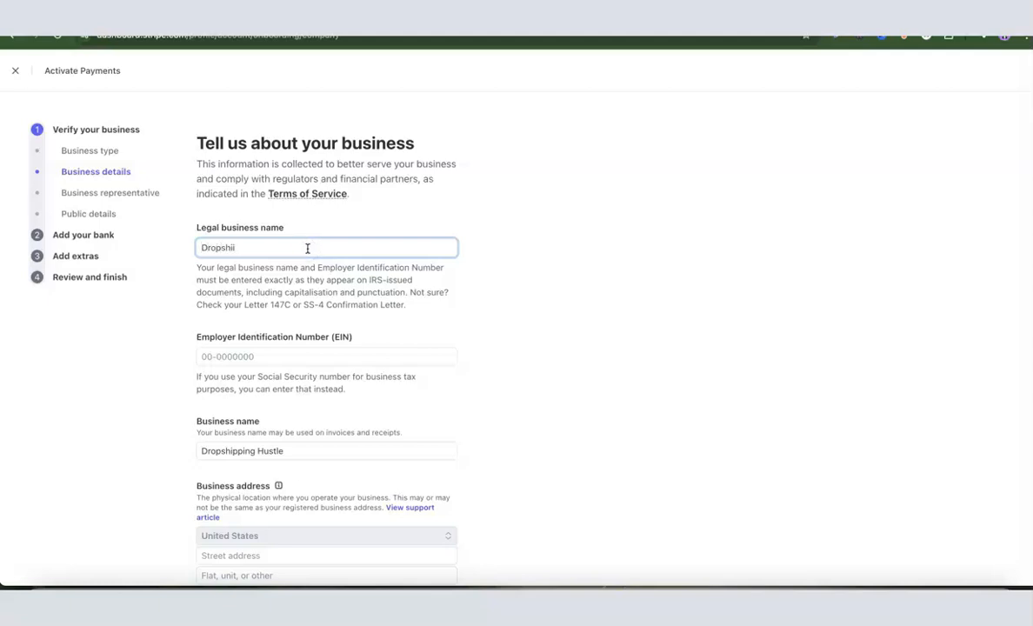
click(515, 246)
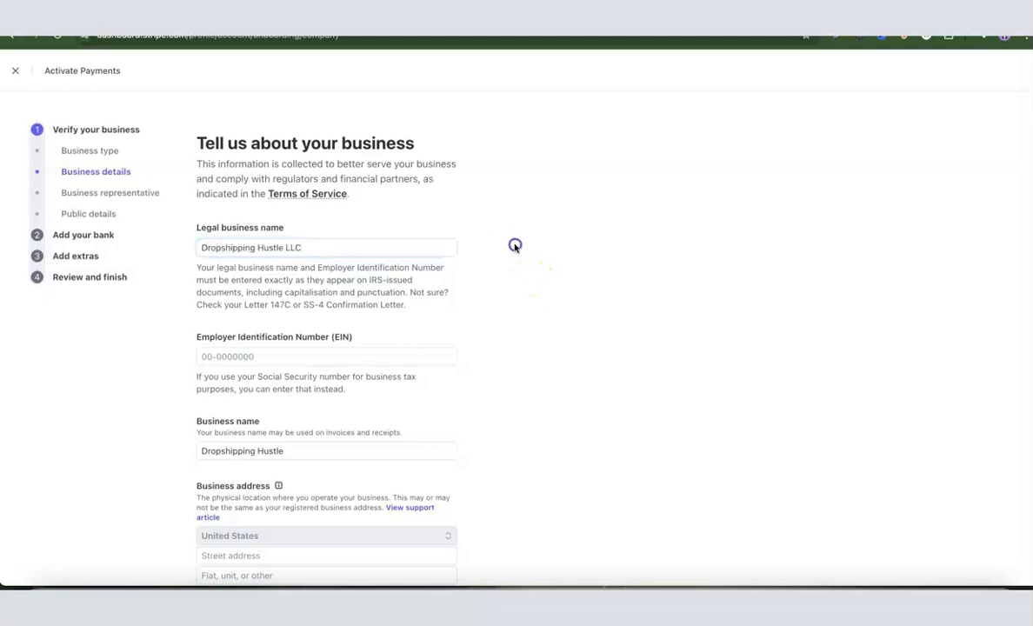
Search the business details' industry list for ecommerce
scroll(270, 285, down, 1)
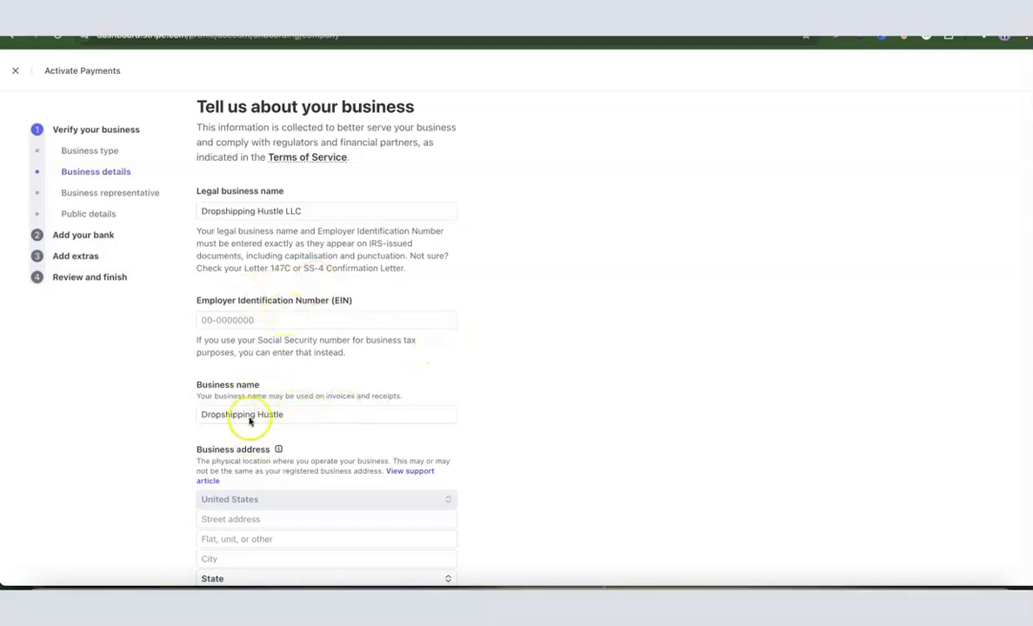
scroll(440, 378, down, 3)
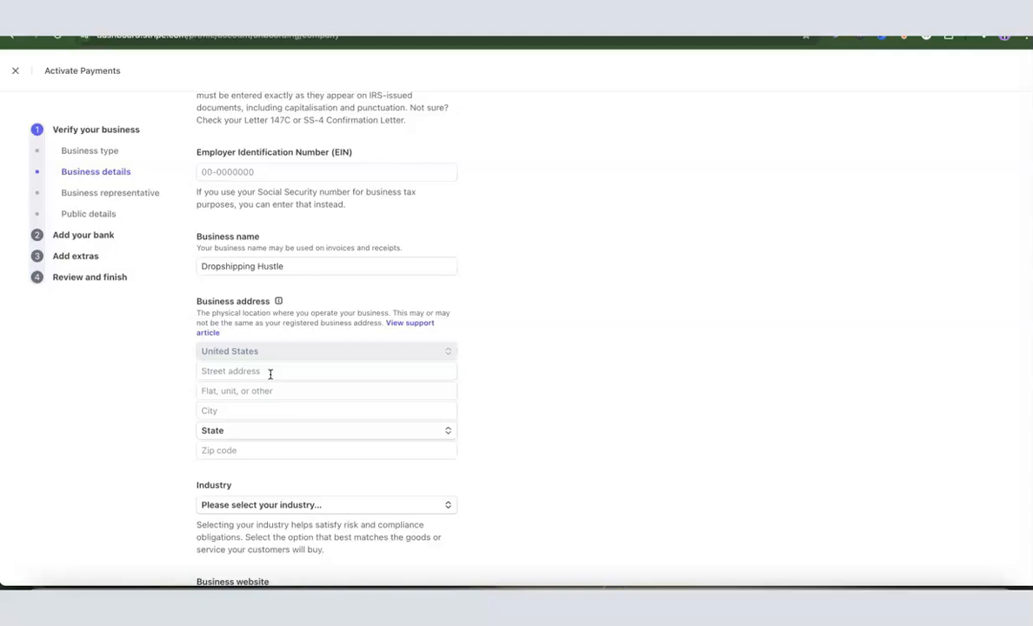
scroll(270, 375, down, 1)
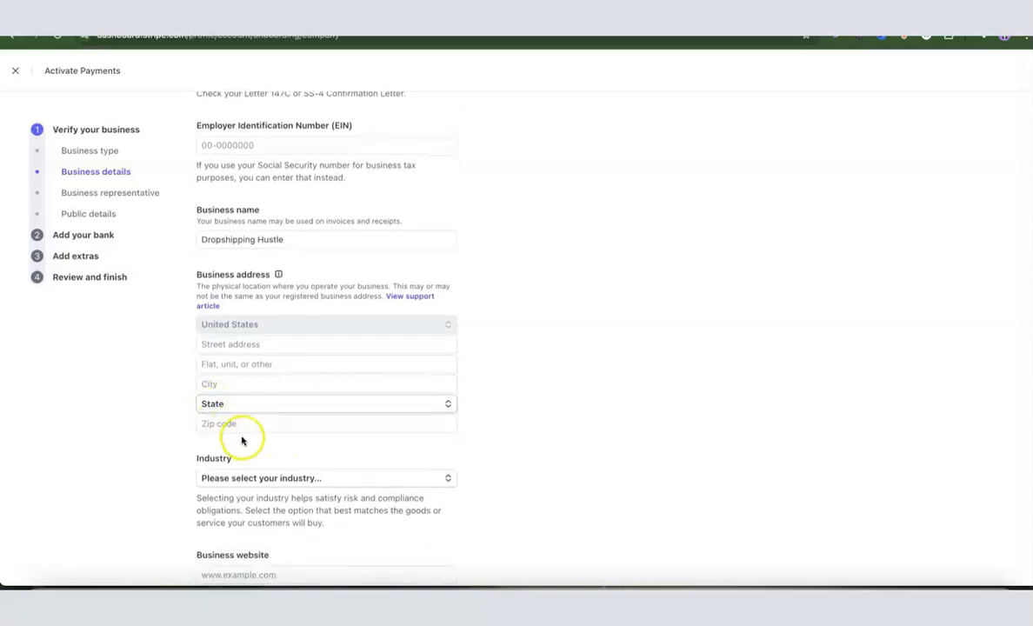
scroll(498, 393, down, 3)
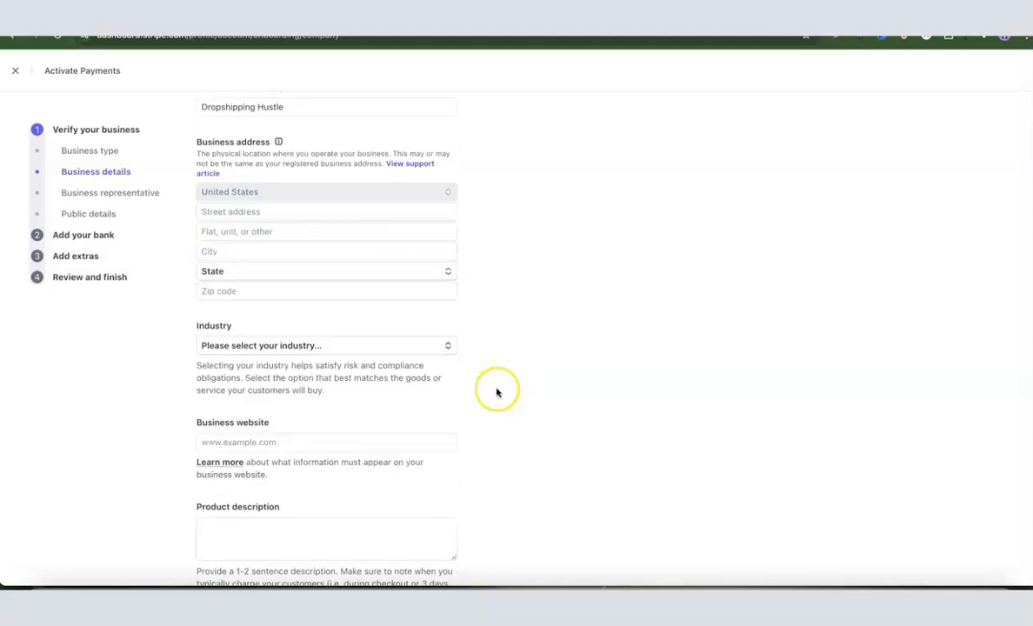
click(296, 347)
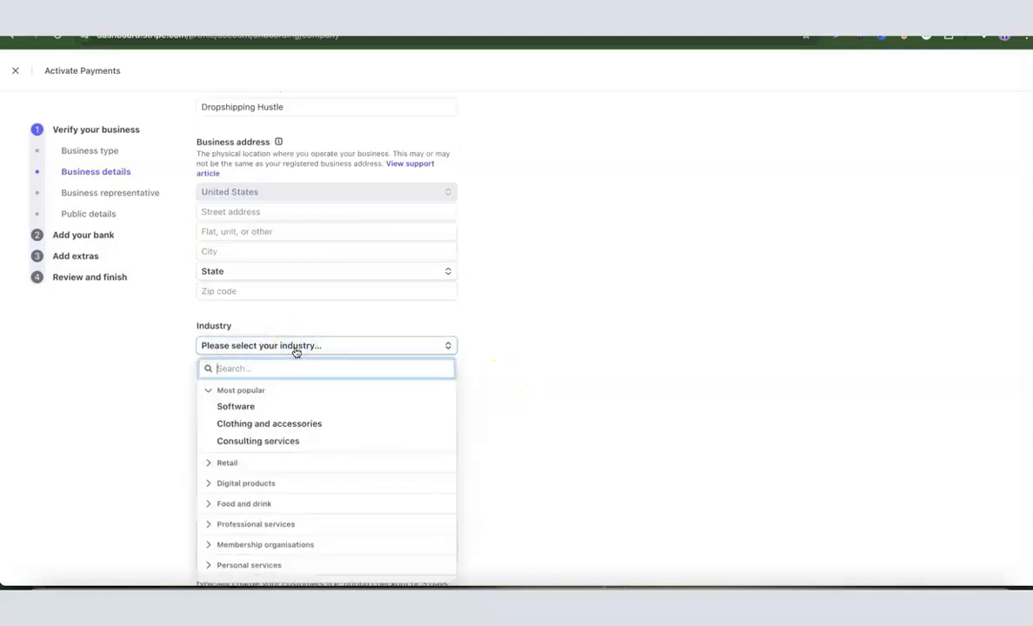
text(e)
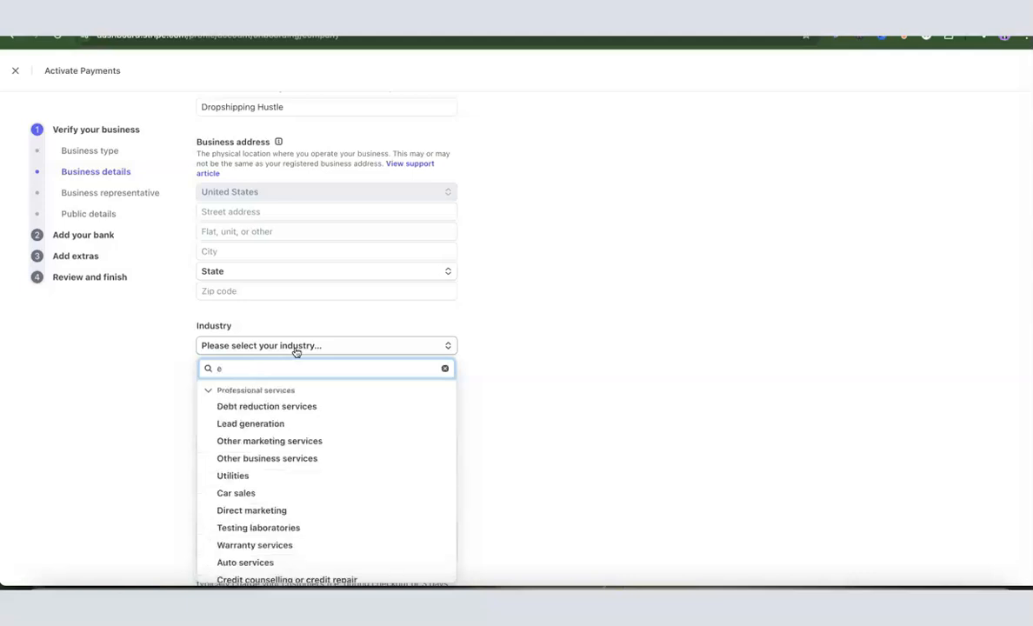
text(comme)
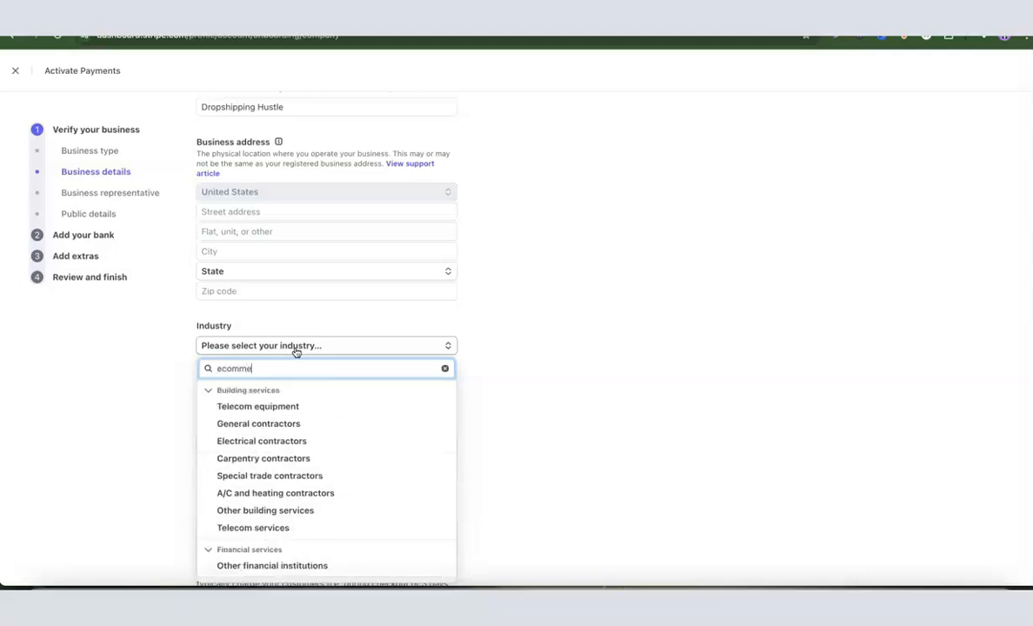
text(rce)
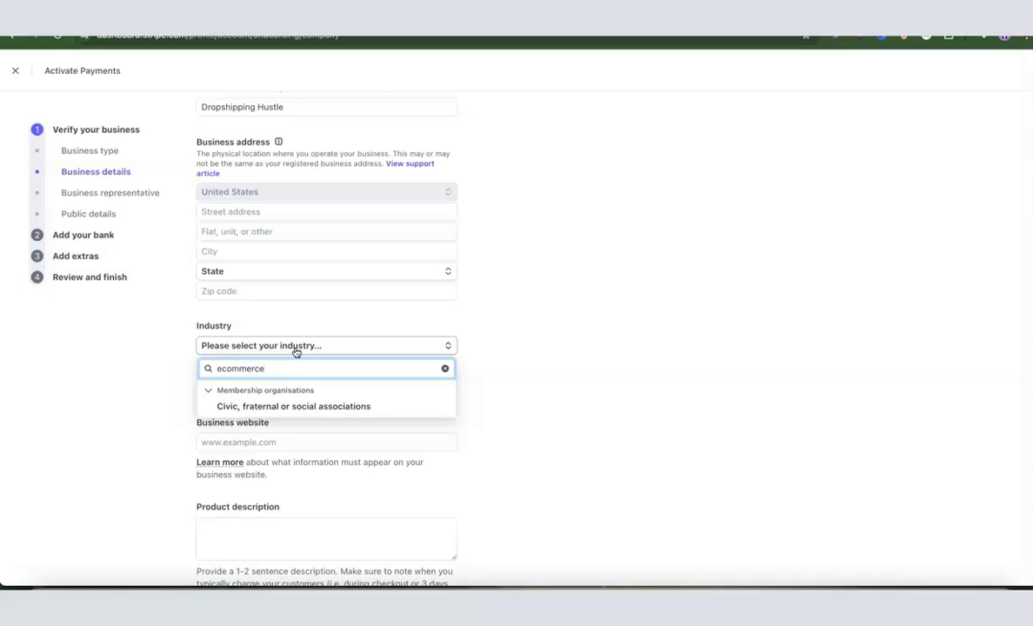
Replace the industry search with "reta" to look through the retail categories, and close the list without choosing an industry
key(BackSpace)
key(BackSpace)
key(BackSpace)
key(BackSpace)
key(BackSpace)
key(BackSpace)
key(BackSpace)
key(BackSpace)
key(BackSpace)
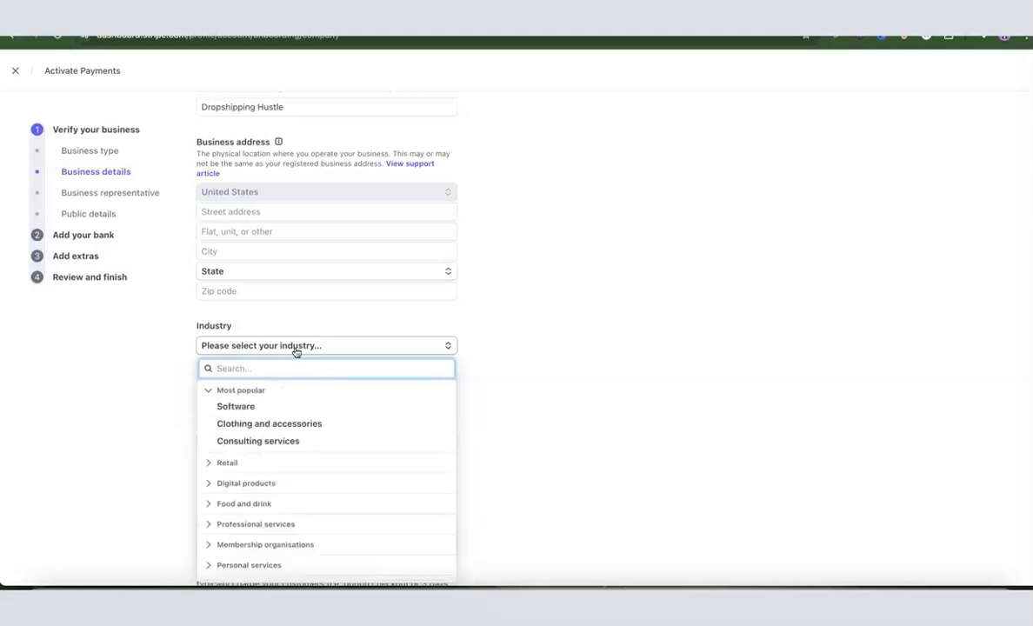
text(reta)
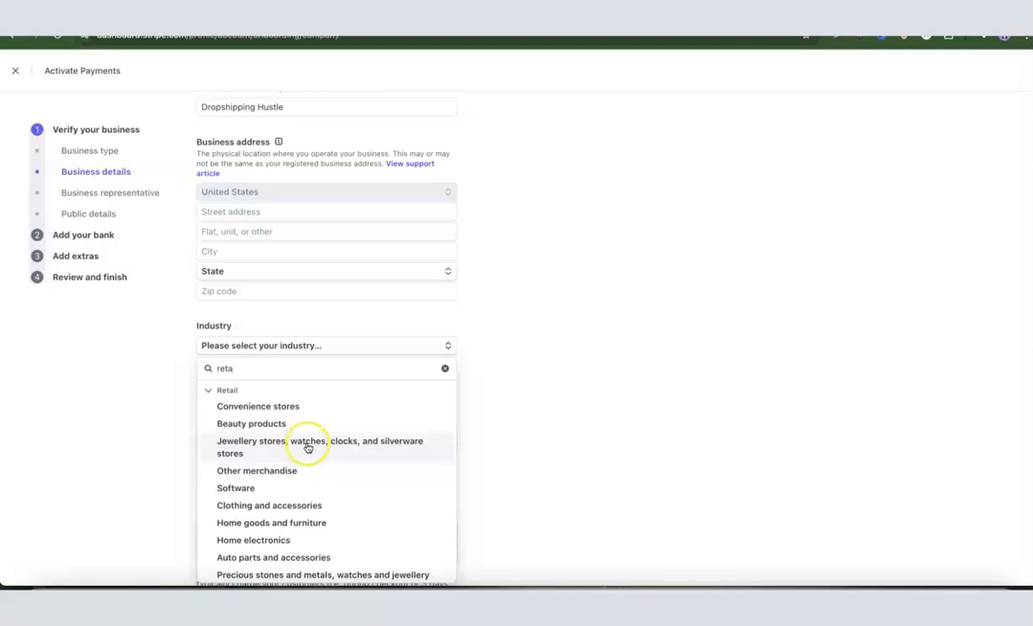
double_click(296, 368)
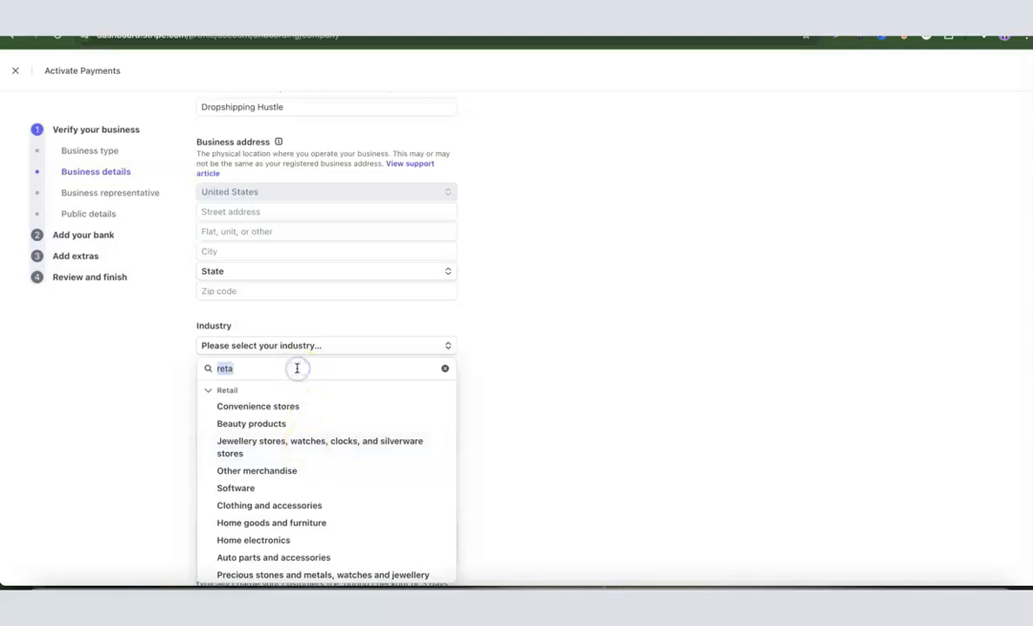
key(BackSpace)
click(498, 366)
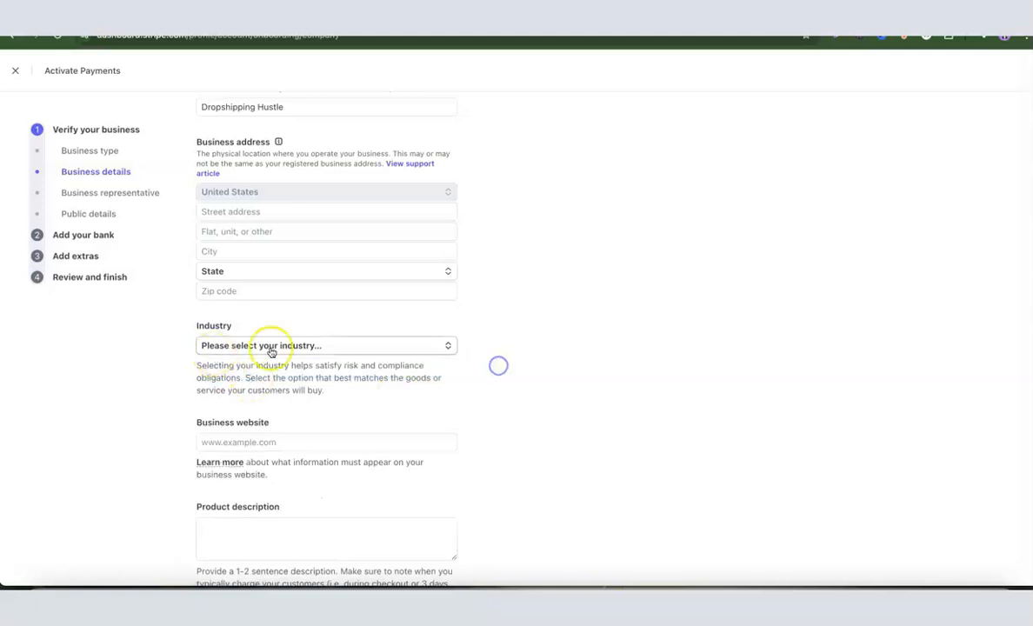
Review the business details form from the legal name through the product description and continue to the business representative details
scroll(295, 348, down, 2)
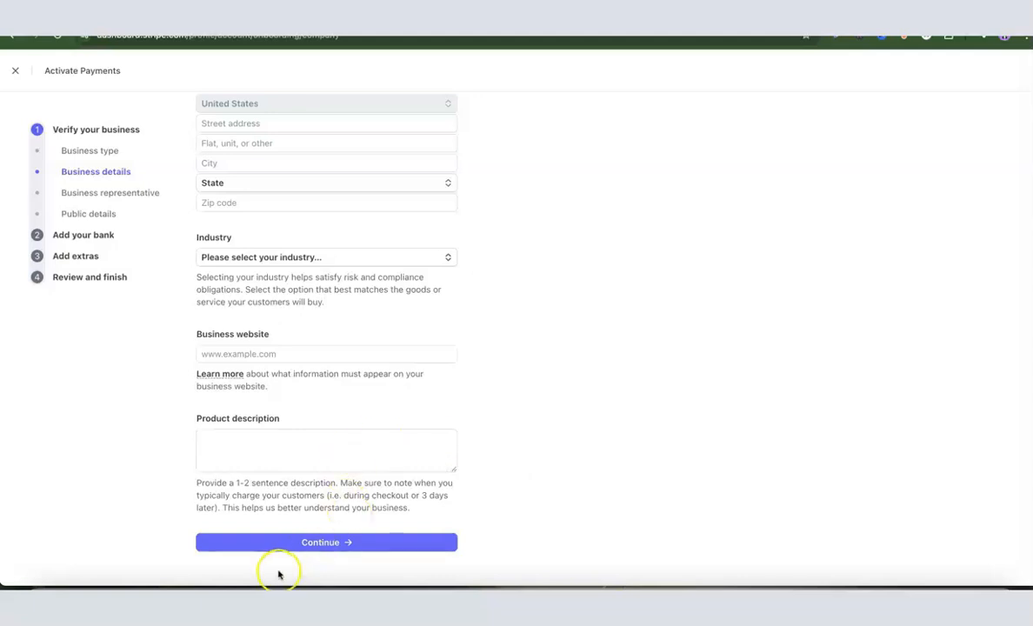
scroll(402, 467, up, 5)
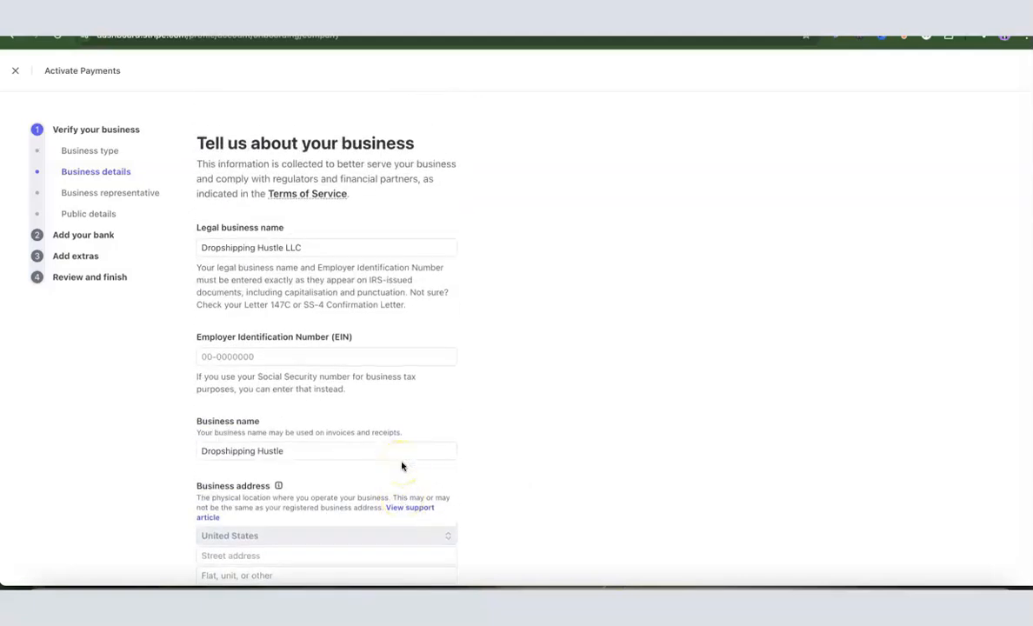
scroll(400, 432, down, 5)
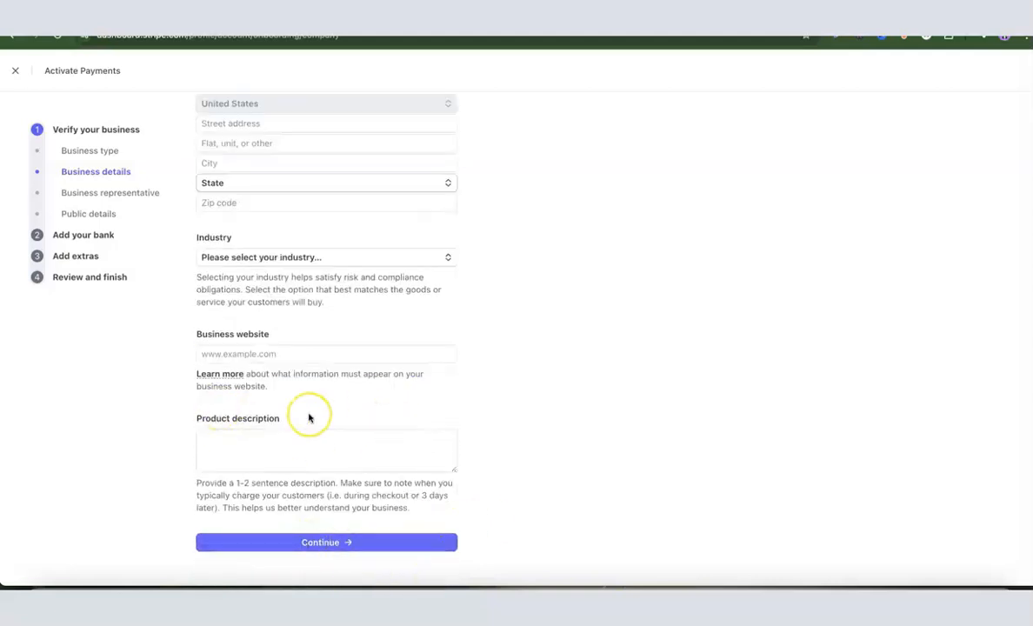
click(349, 542)
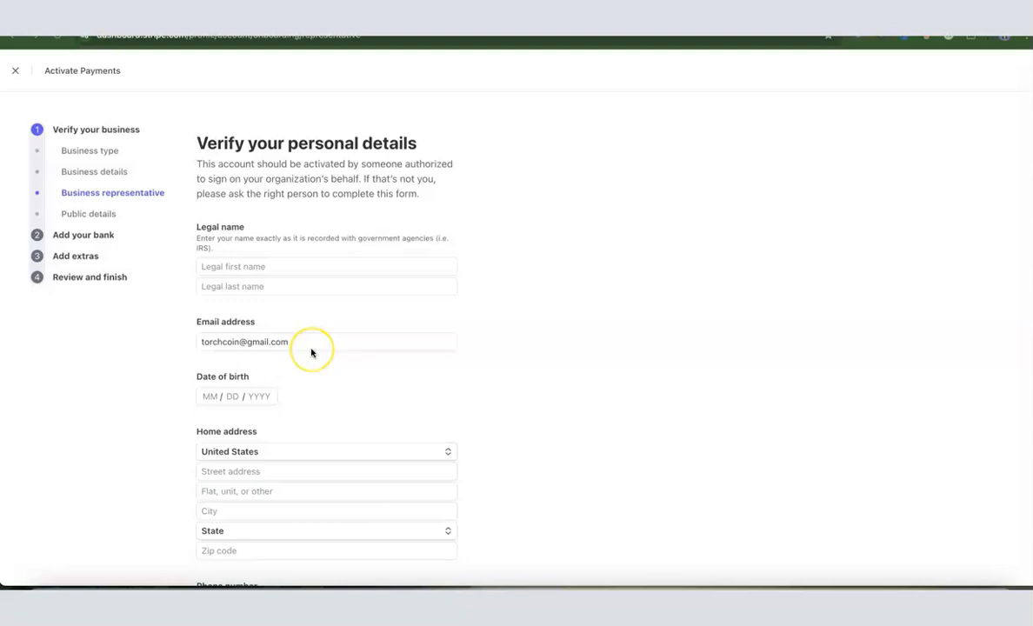
Examine the representative's personal details form, including the home address countries and phone country codes, keeping United States and US selected
scroll(312, 353, down, 2)
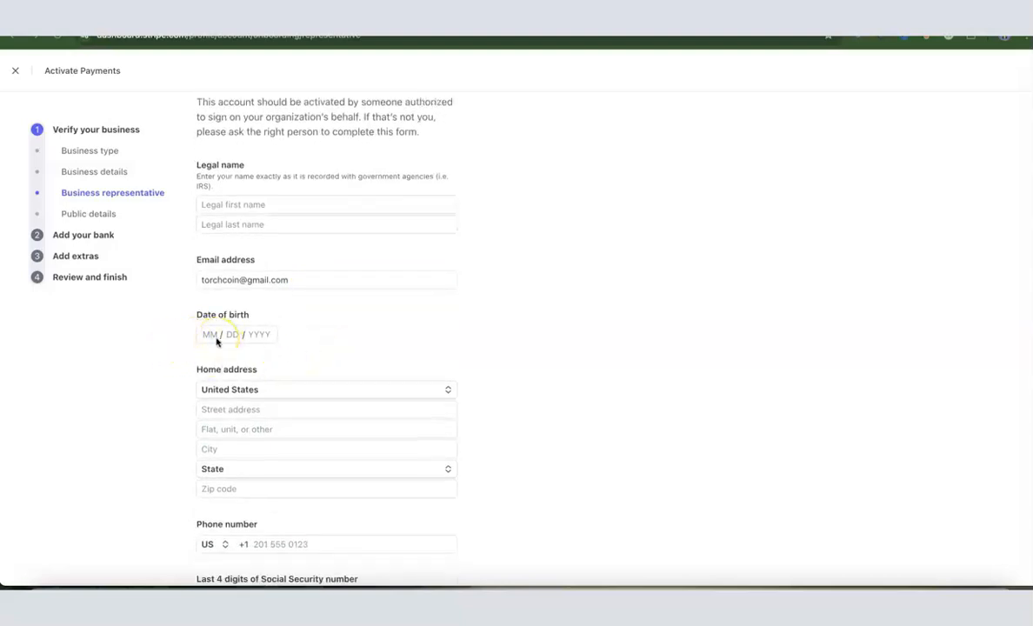
scroll(217, 342, down, 1)
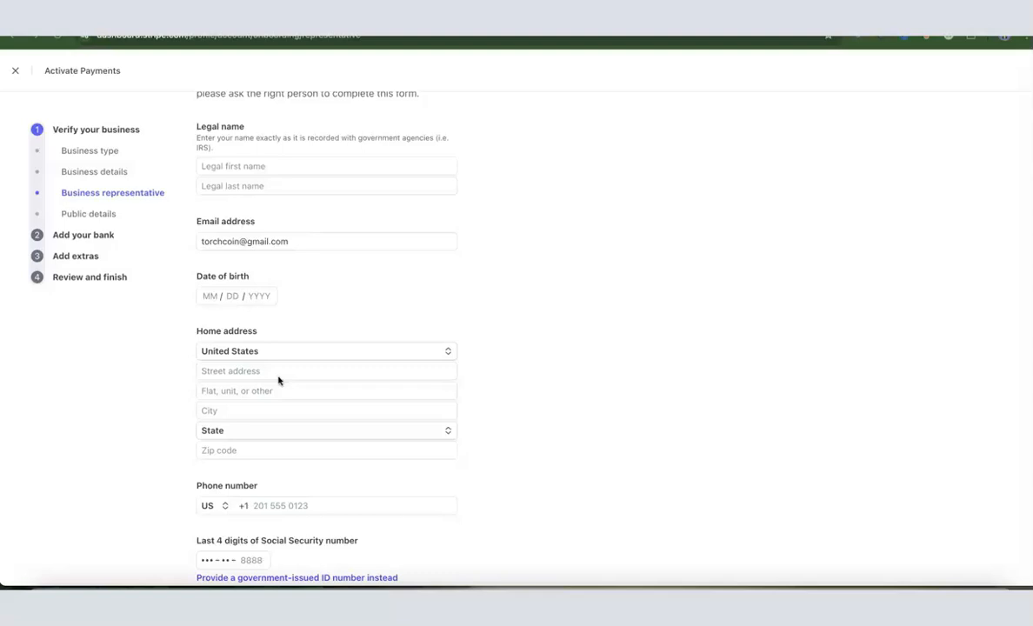
click(449, 352)
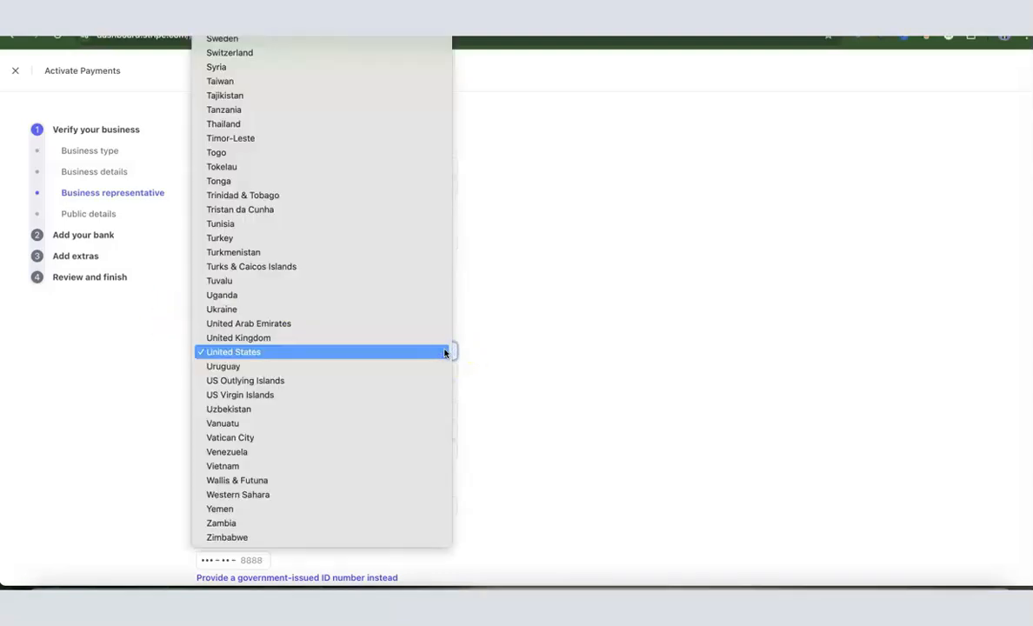
click(481, 352)
scroll(481, 352, down, 1)
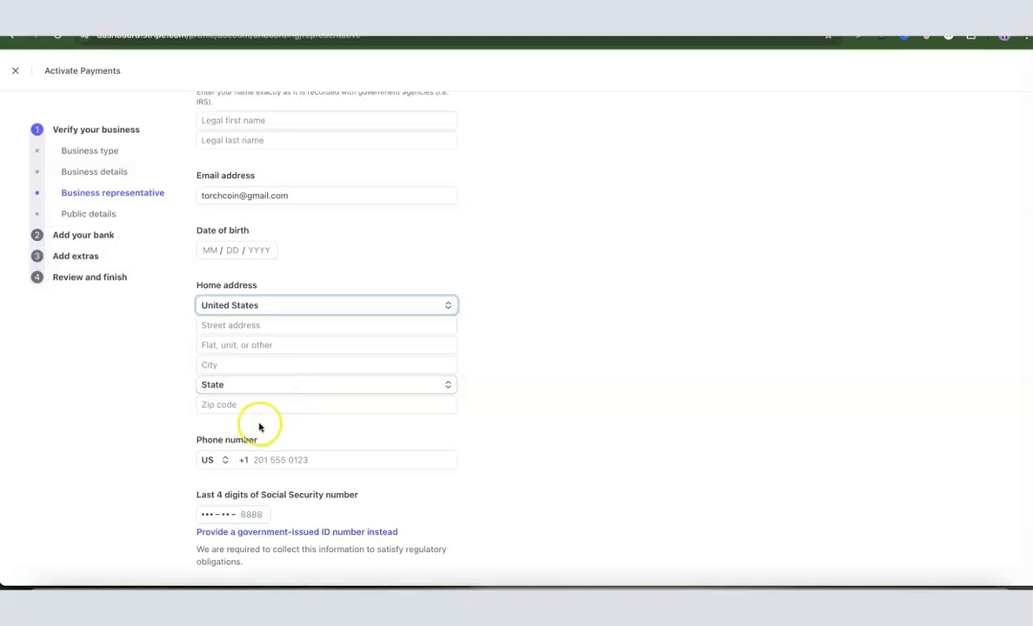
scroll(590, 342, down, 1)
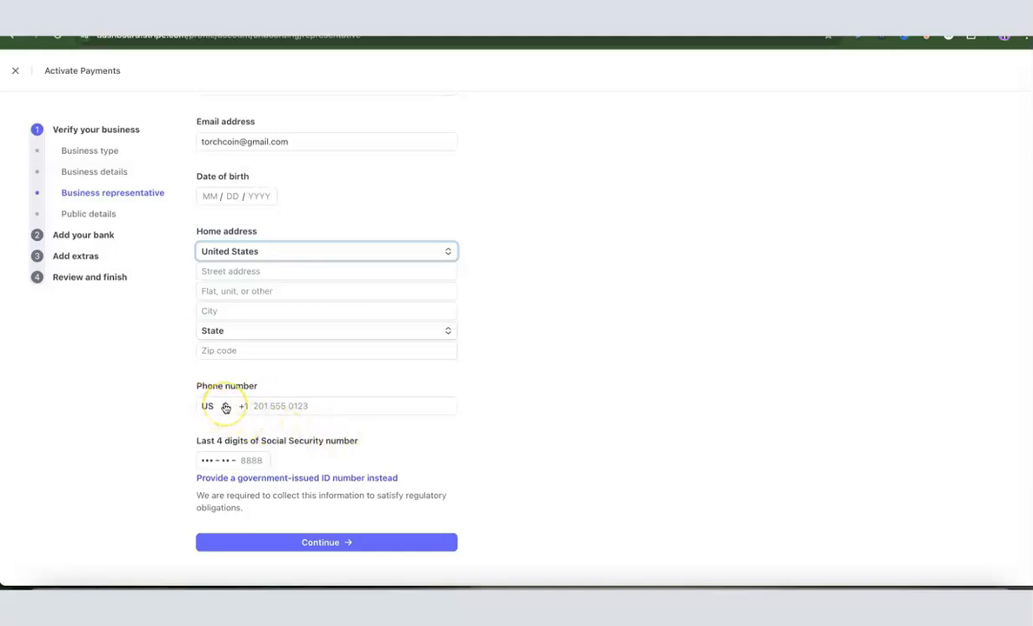
click(223, 407)
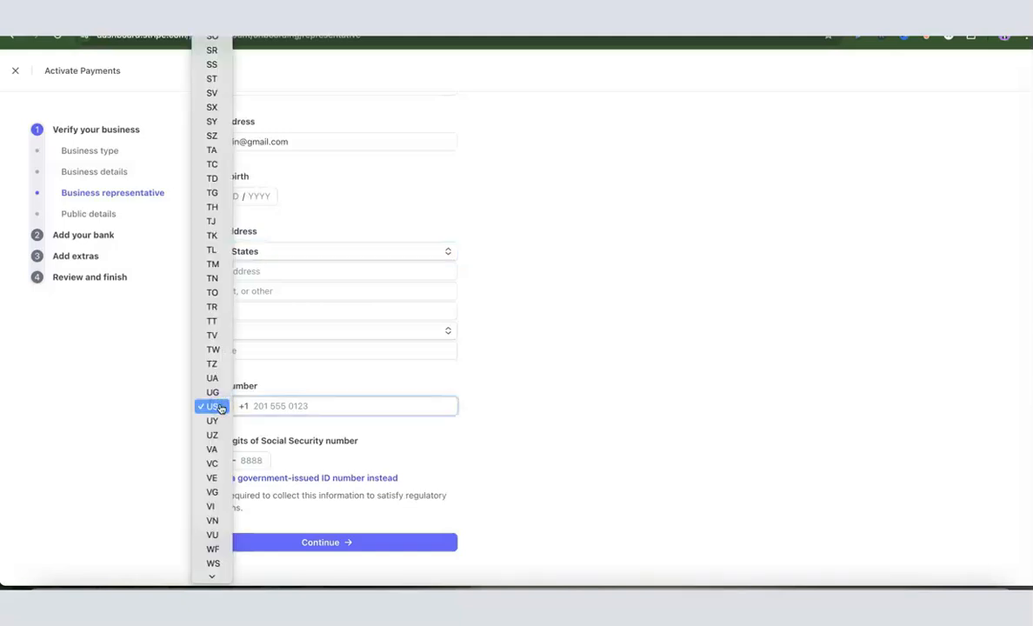
click(214, 407)
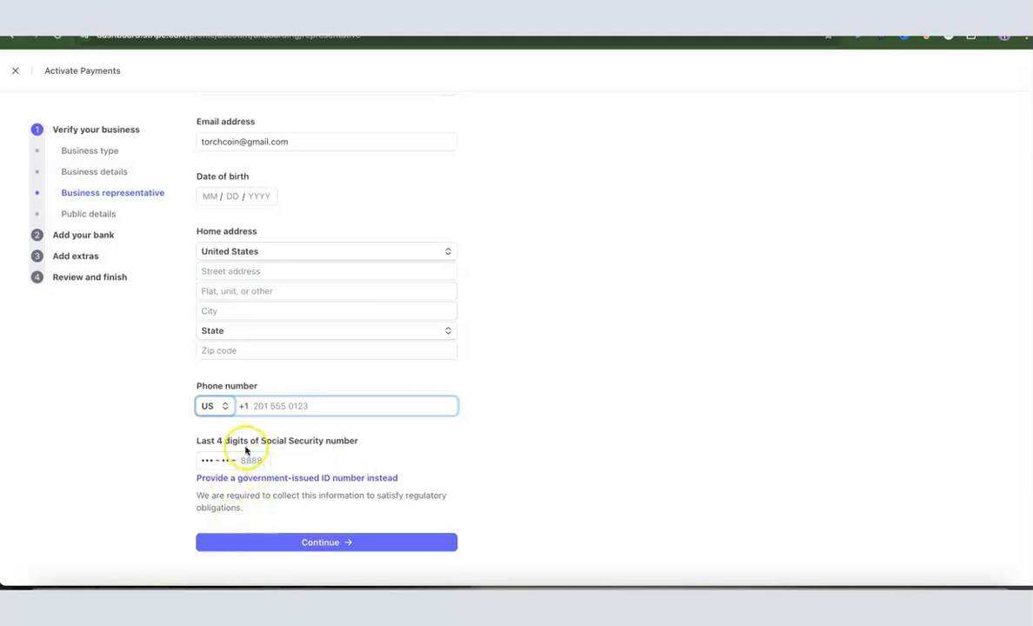
Choose to provide a government-issued ID number instead of the last four Social Security digits, keeping US as the country
scroll(330, 441, up, 1)
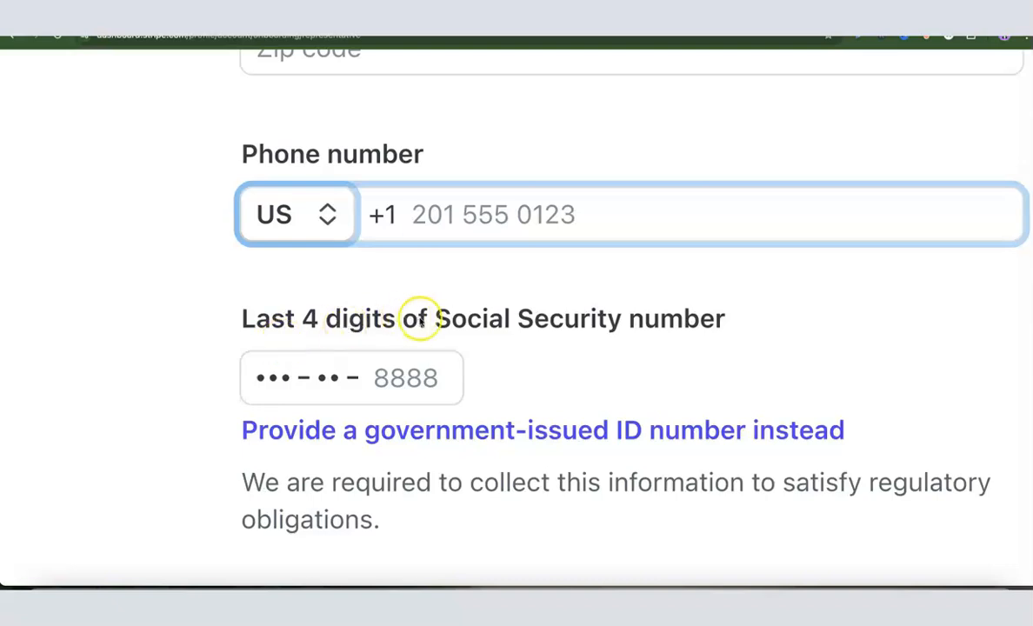
scroll(684, 300, right, 2)
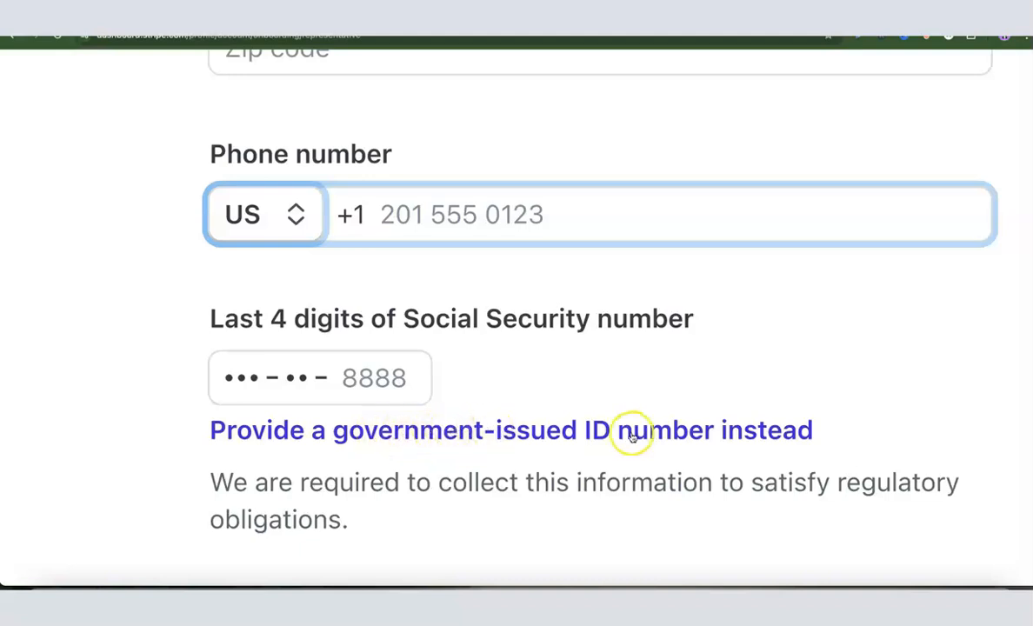
click(400, 430)
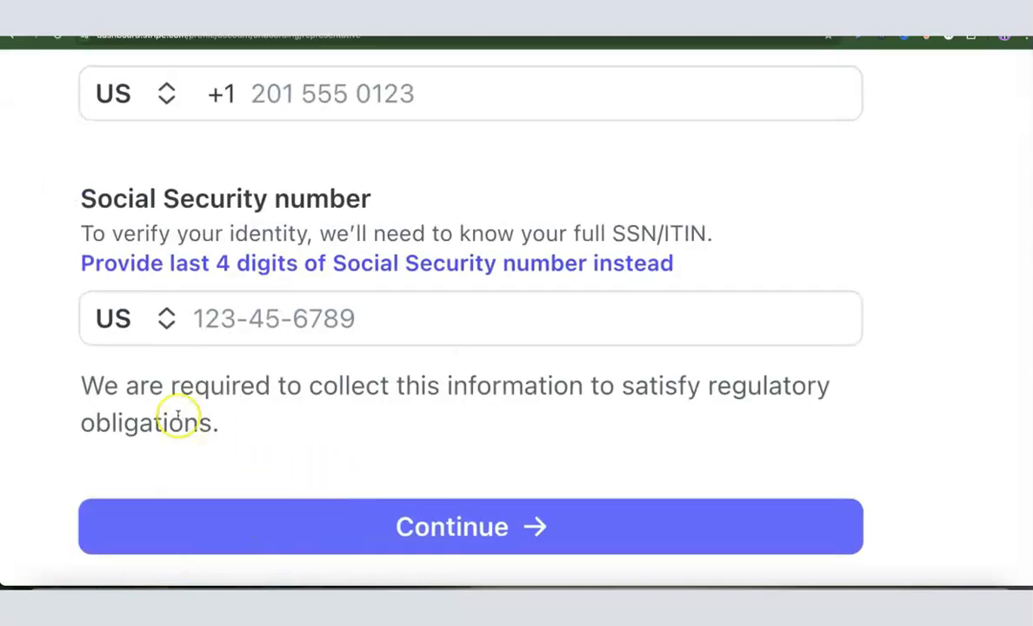
click(164, 320)
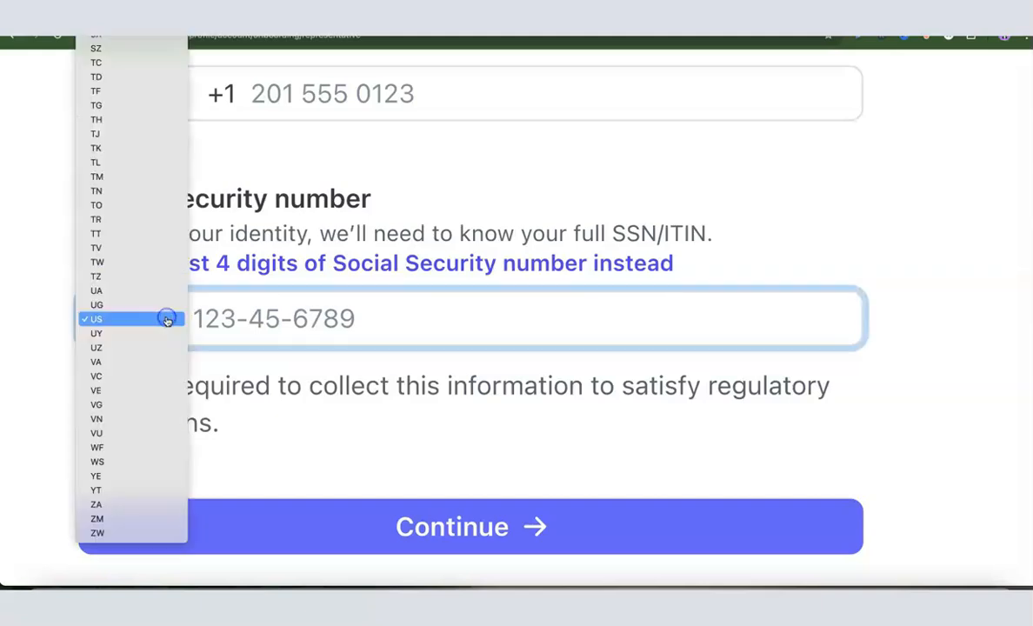
scroll(105, 332, up, 10)
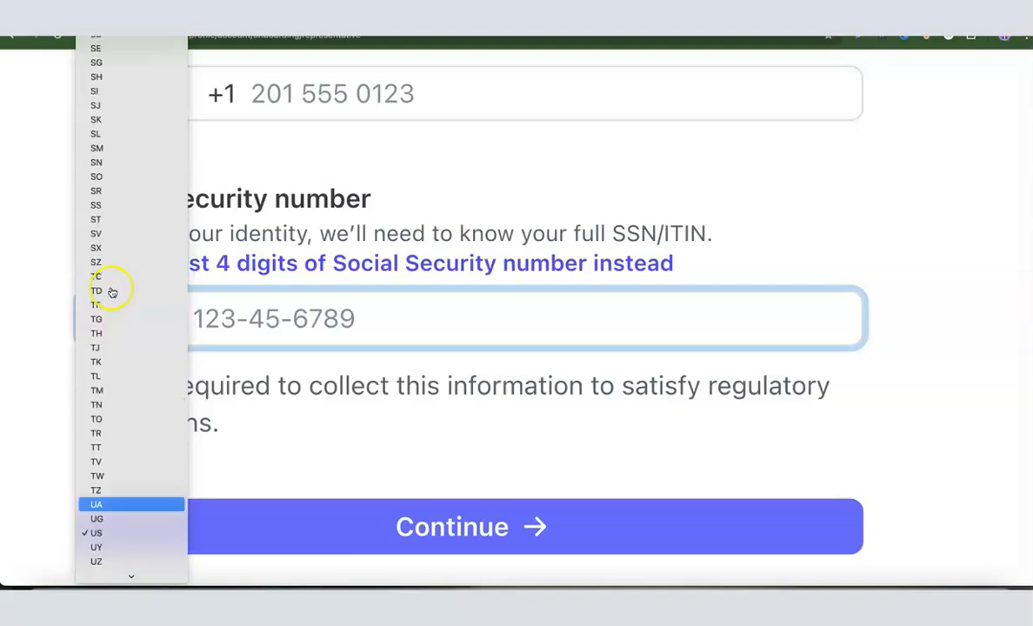
scroll(111, 259, down, 10)
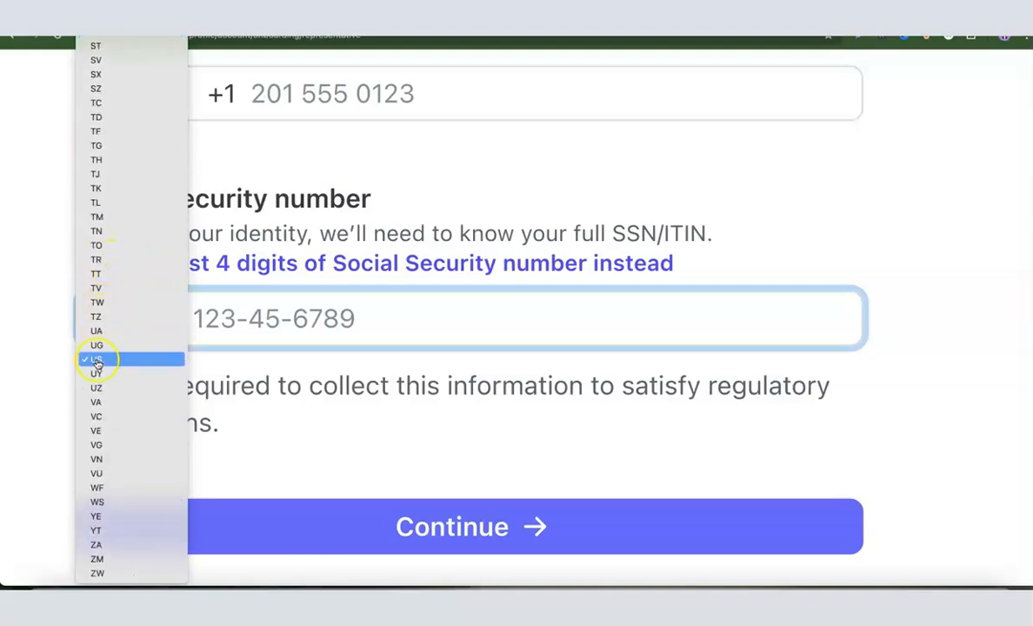
click(100, 357)
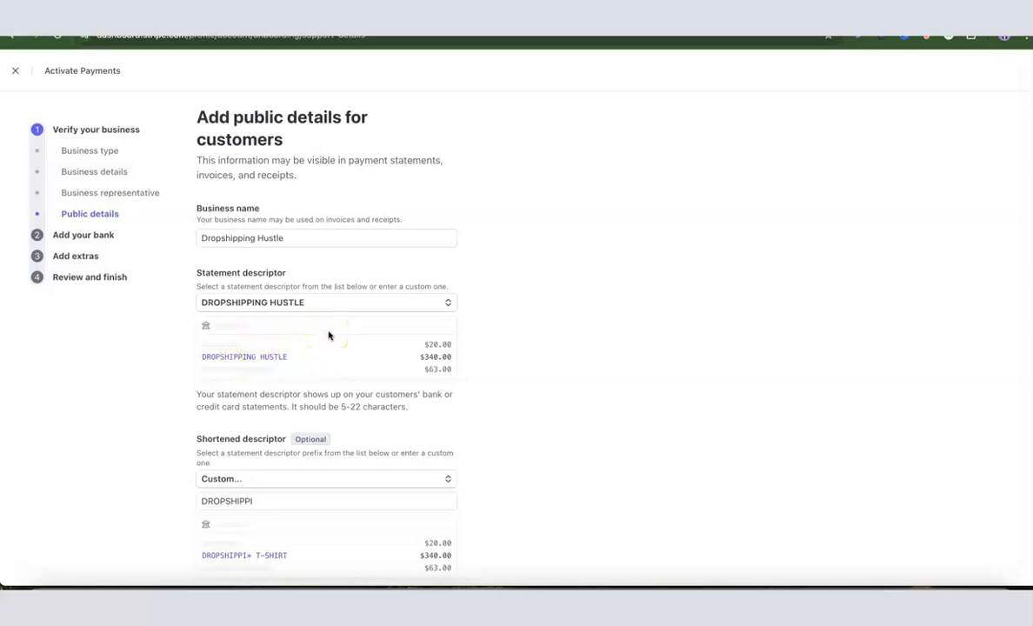
Review the public details form, from the business name and statement descriptors through the customer support phone number and address
scroll(327, 334, down, 2)
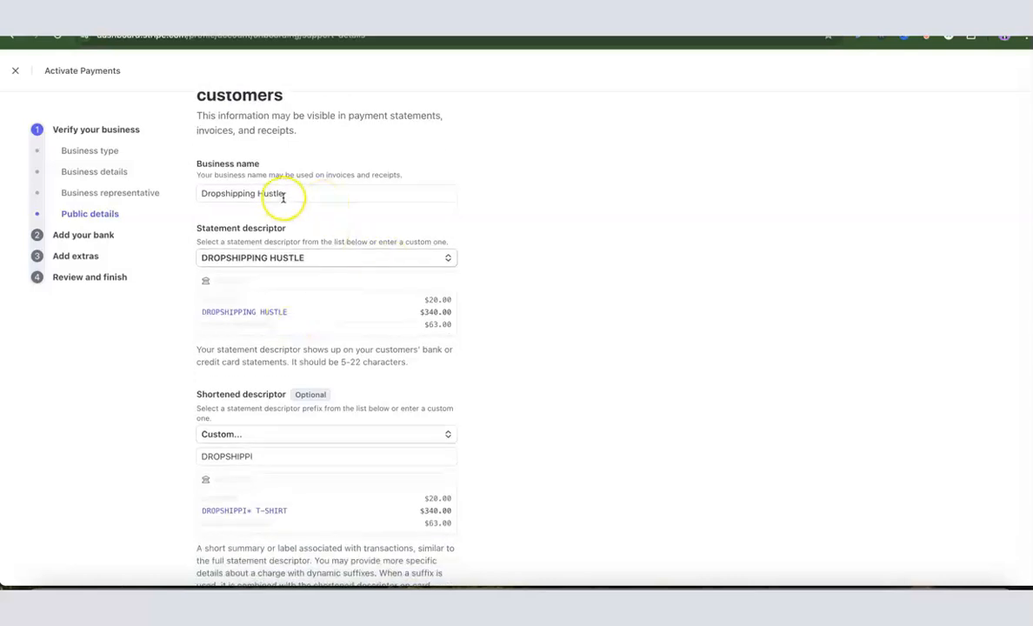
scroll(324, 259, down, 1)
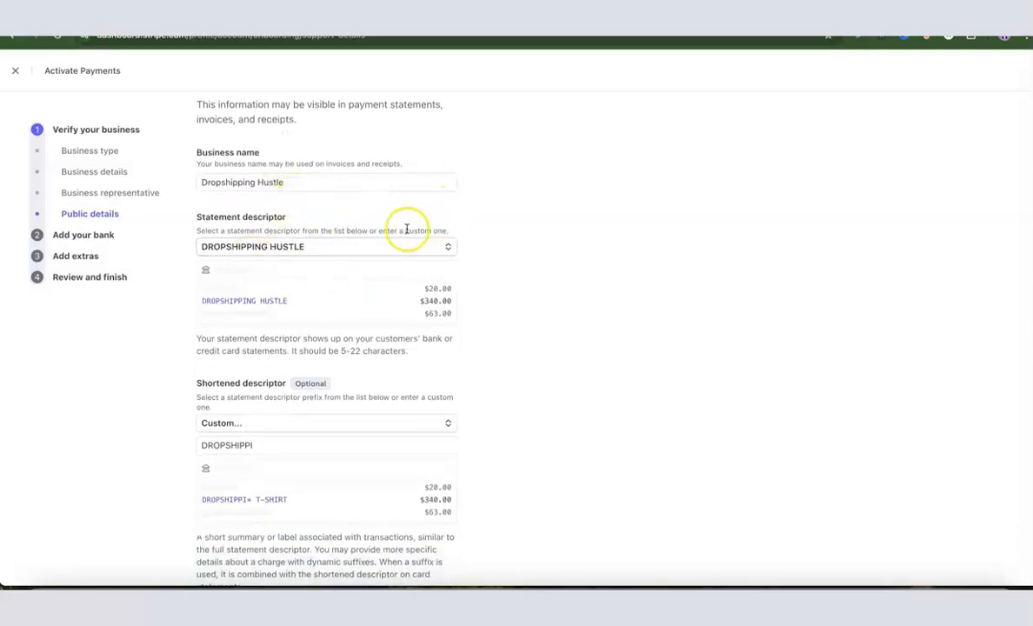
scroll(317, 353, down, 3)
click(317, 354)
scroll(254, 326, down, 5)
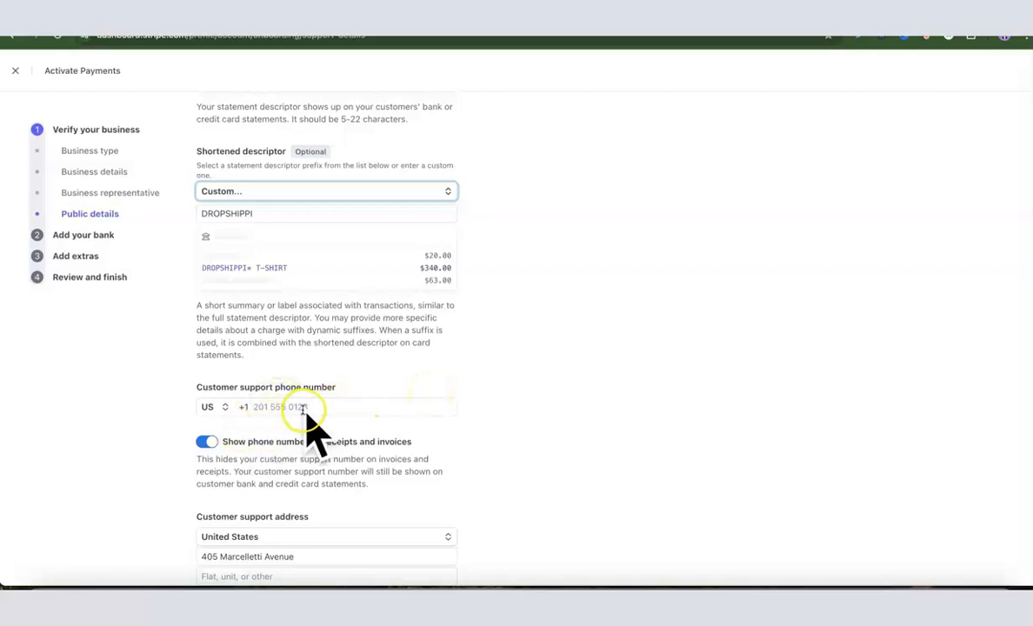
scroll(361, 399, down, 1)
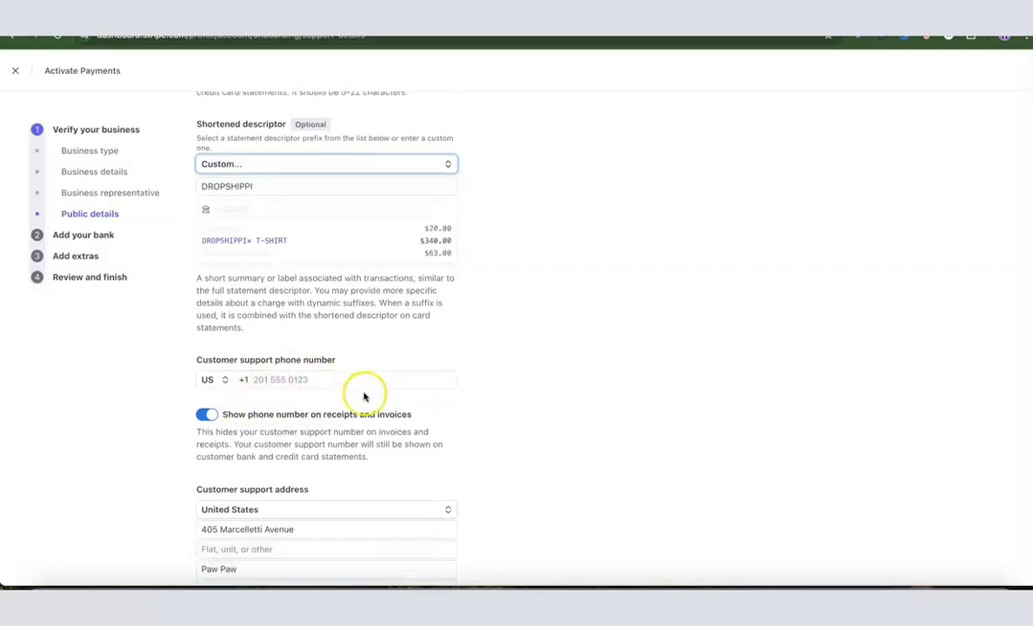
click(289, 380)
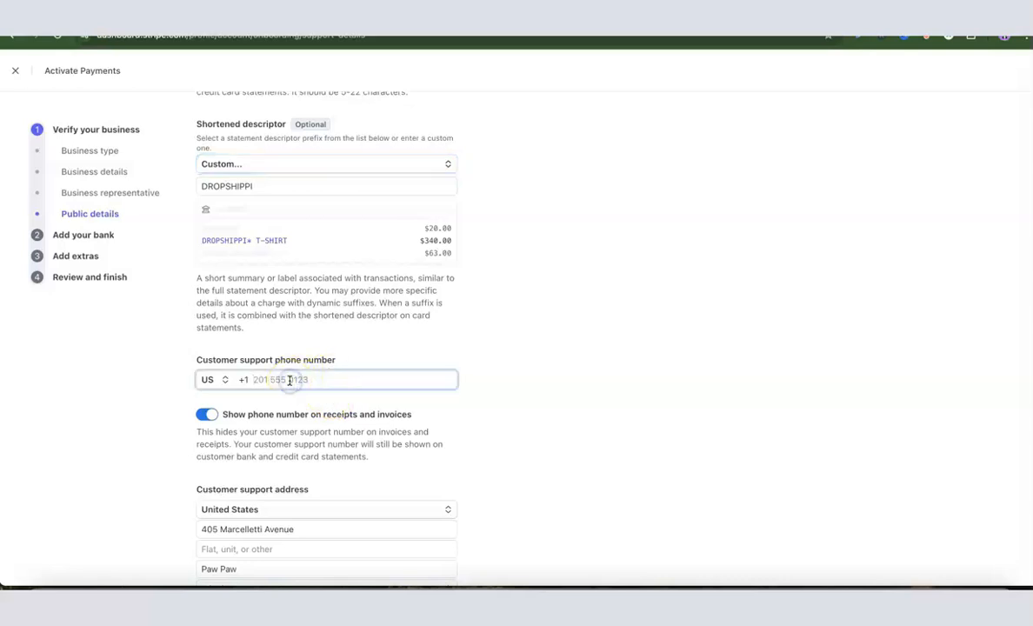
scroll(291, 387, down, 4)
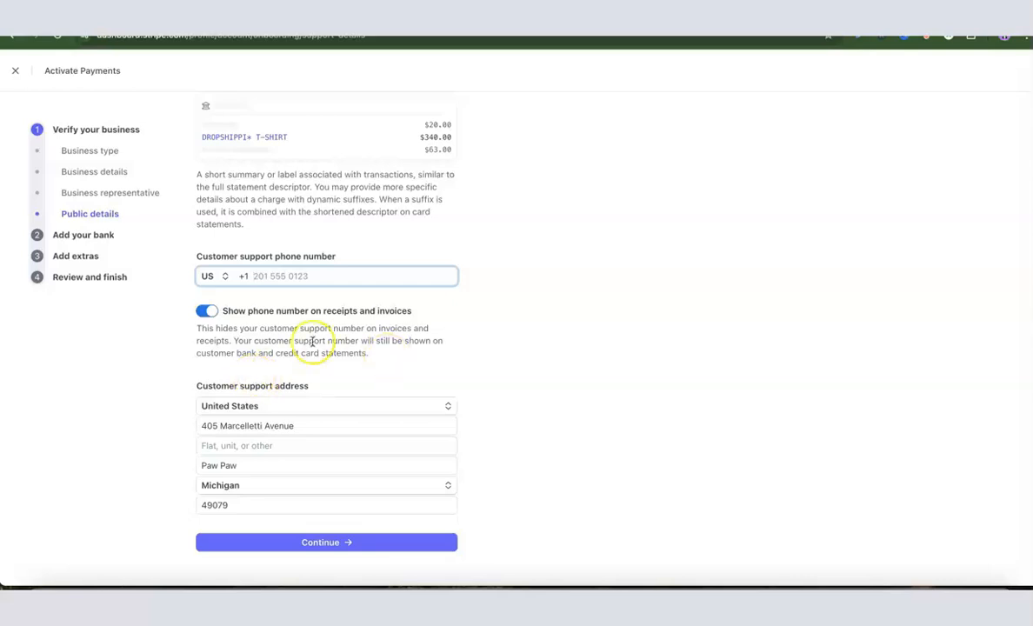
scroll(295, 338, up, 1)
scroll(295, 338, up, 1)
scroll(295, 337, down, 2)
scroll(321, 404, up, 5)
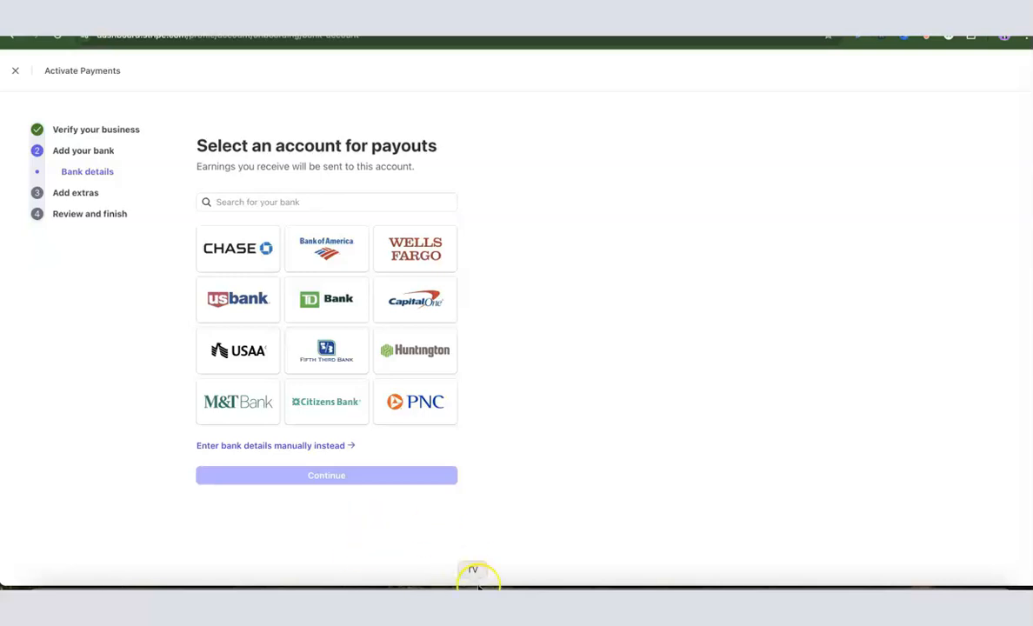
Add the payout bank account manually with its routing number and confirmed account number, and submit the bank details
click(241, 446)
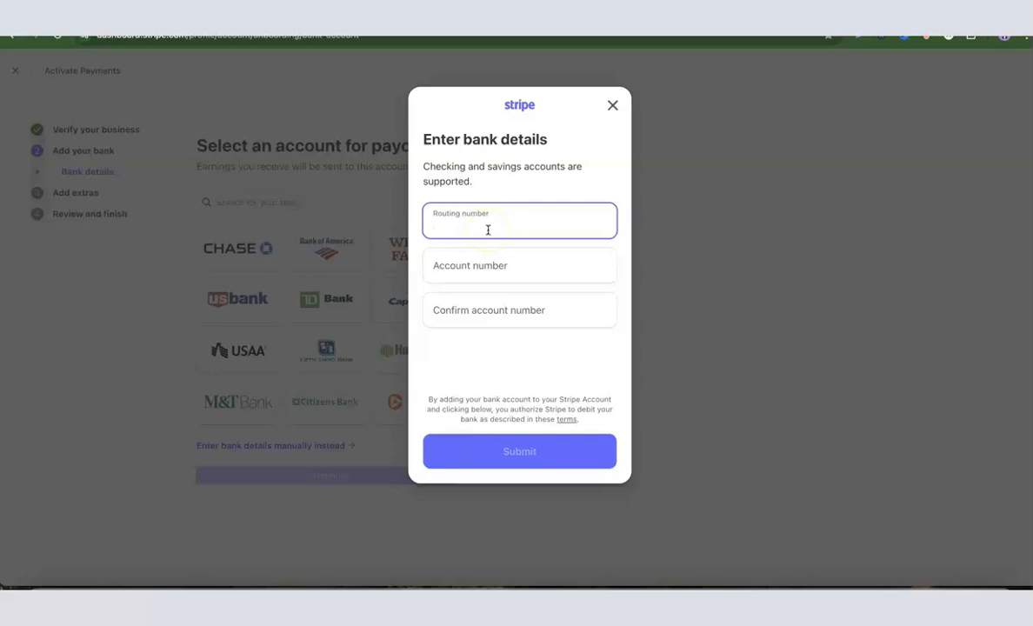
click(500, 466)
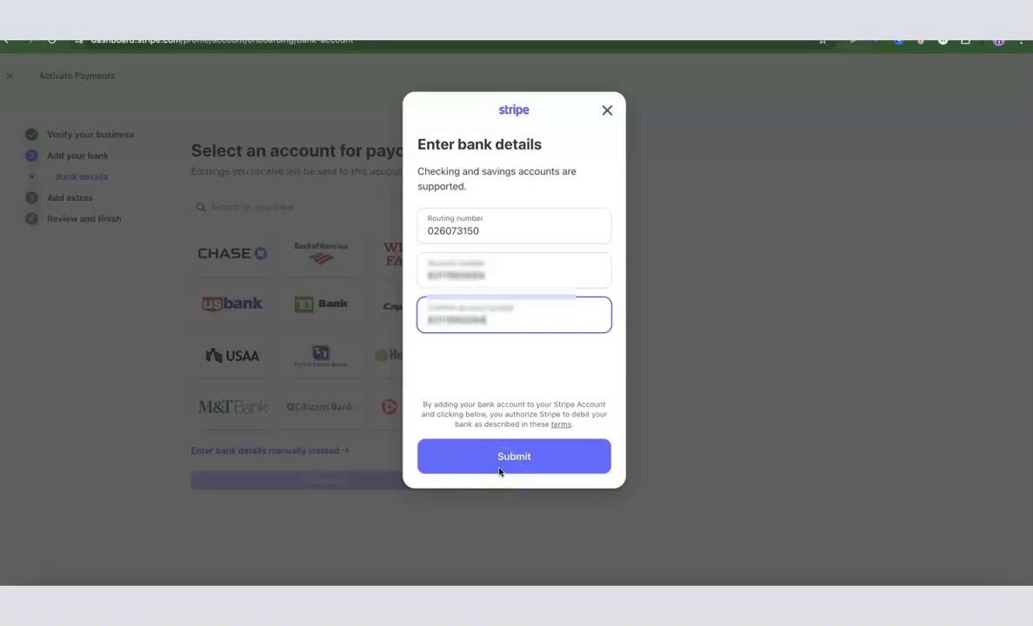
click(481, 468)
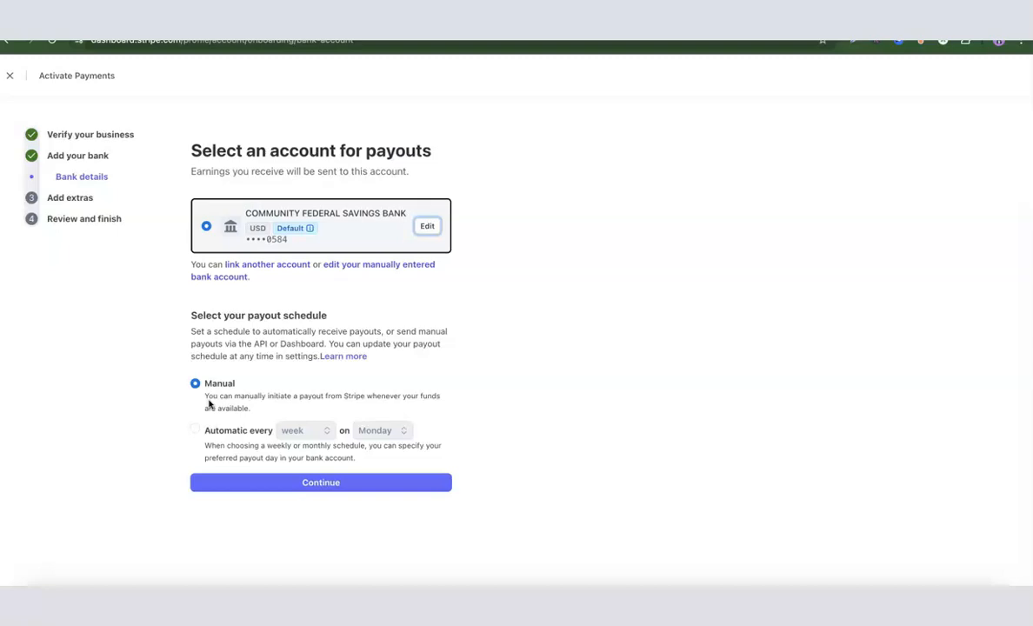
Set the payout schedule to automatic every week on Monday and continue to the extras
click(300, 435)
click(300, 432)
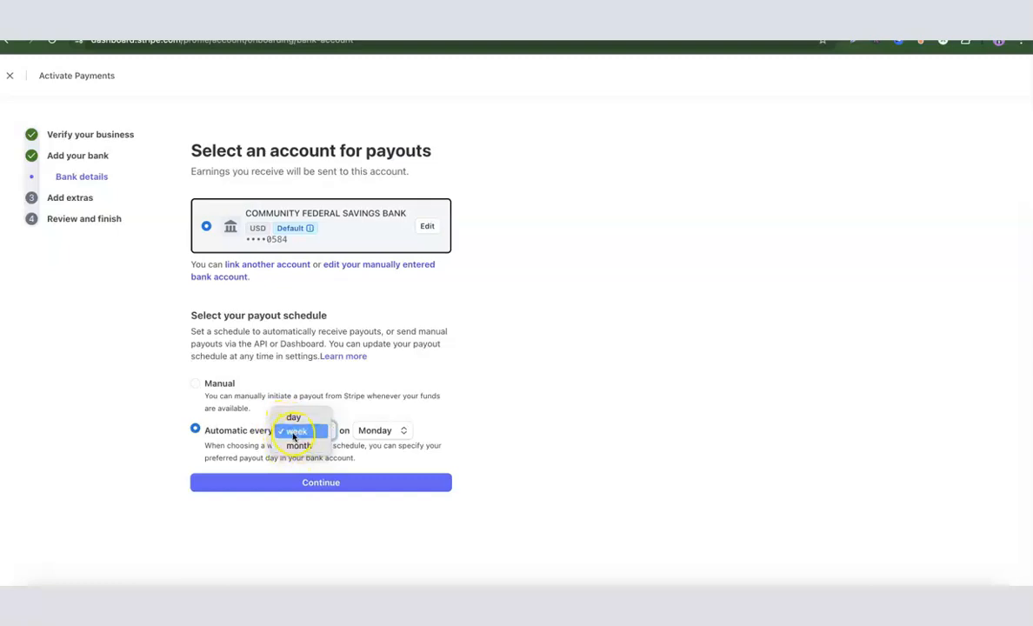
click(294, 432)
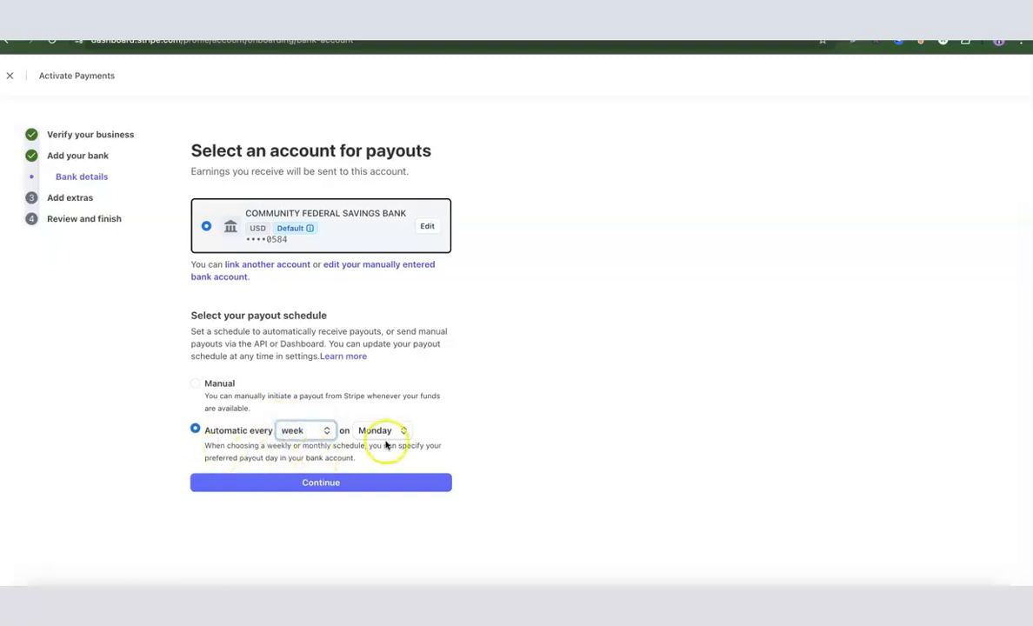
click(193, 386)
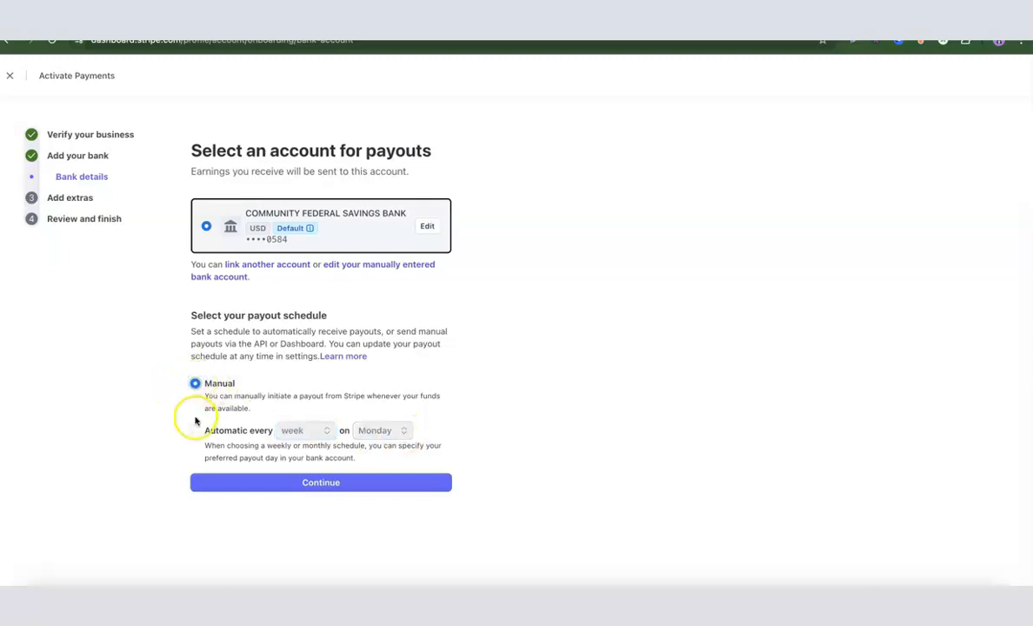
click(195, 430)
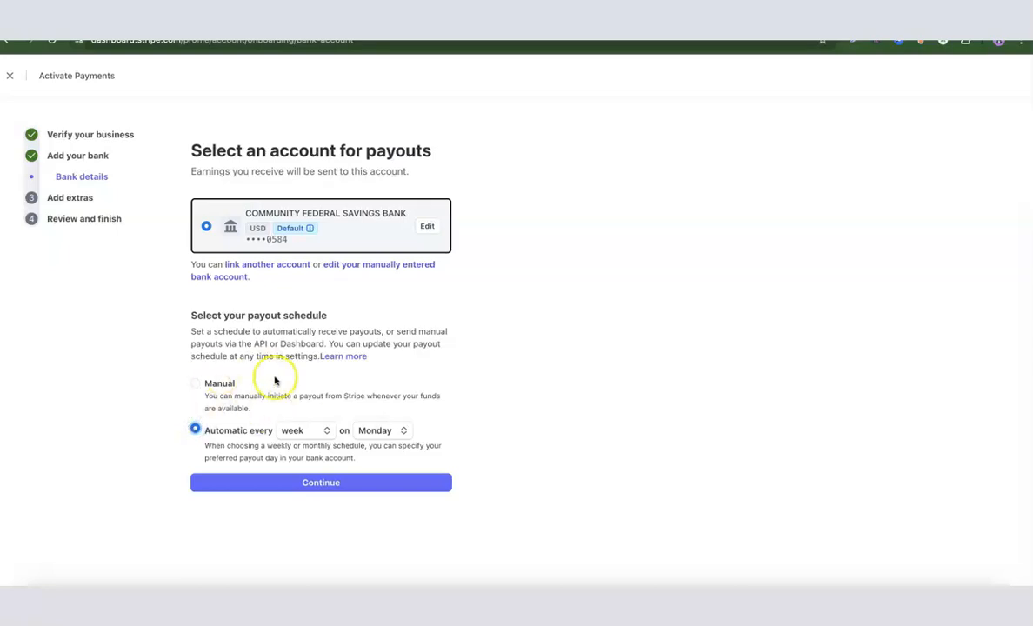
click(313, 483)
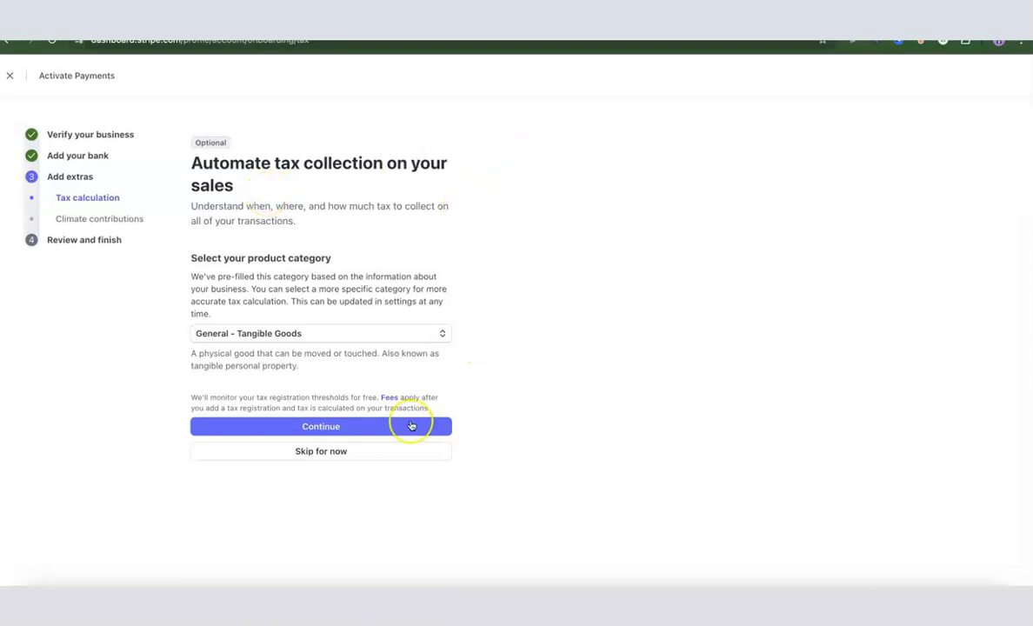
Skip the automated tax collection and decline the Stripe Climate contribution
click(329, 459)
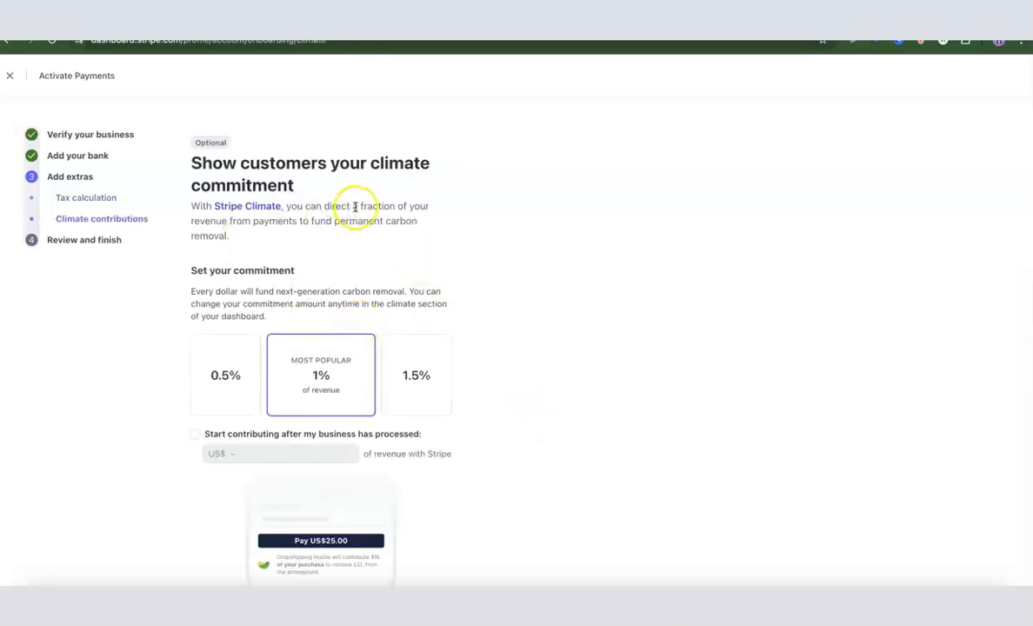
scroll(418, 205, down, 3)
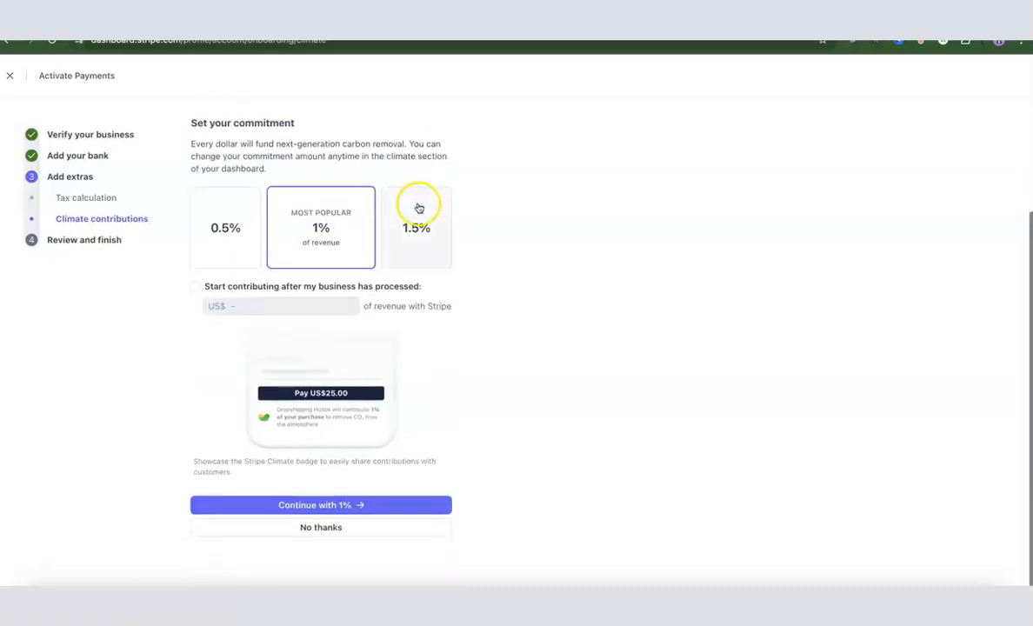
click(322, 529)
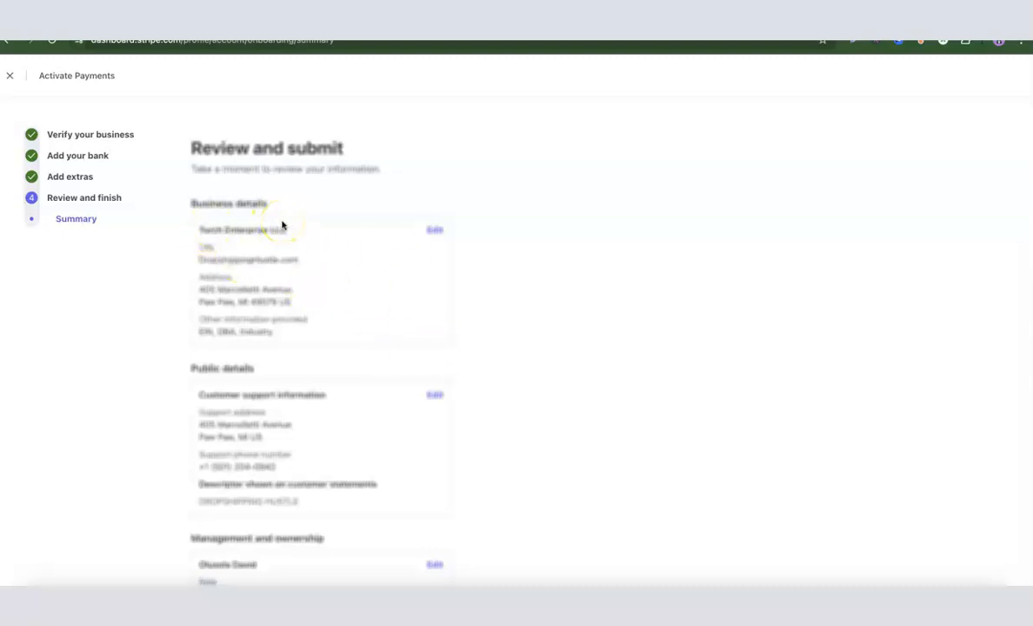
Review the activation summary from the business and public details through ownership, payout, tax calculation and climate commitment settings
scroll(284, 225, down, 3)
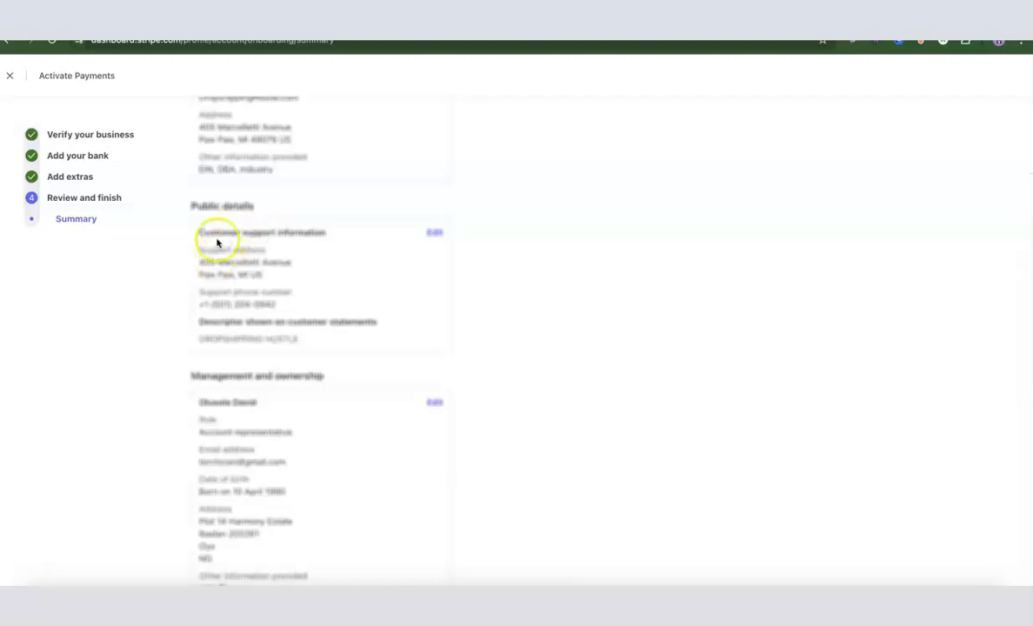
scroll(214, 240, down, 2)
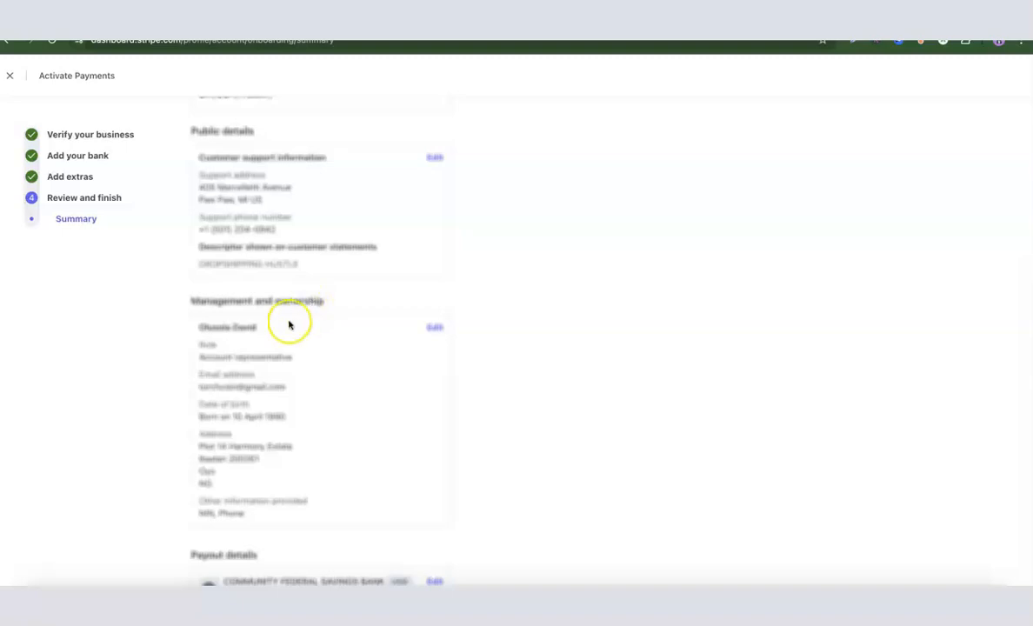
scroll(288, 295, down, 3)
scroll(288, 295, down, 1)
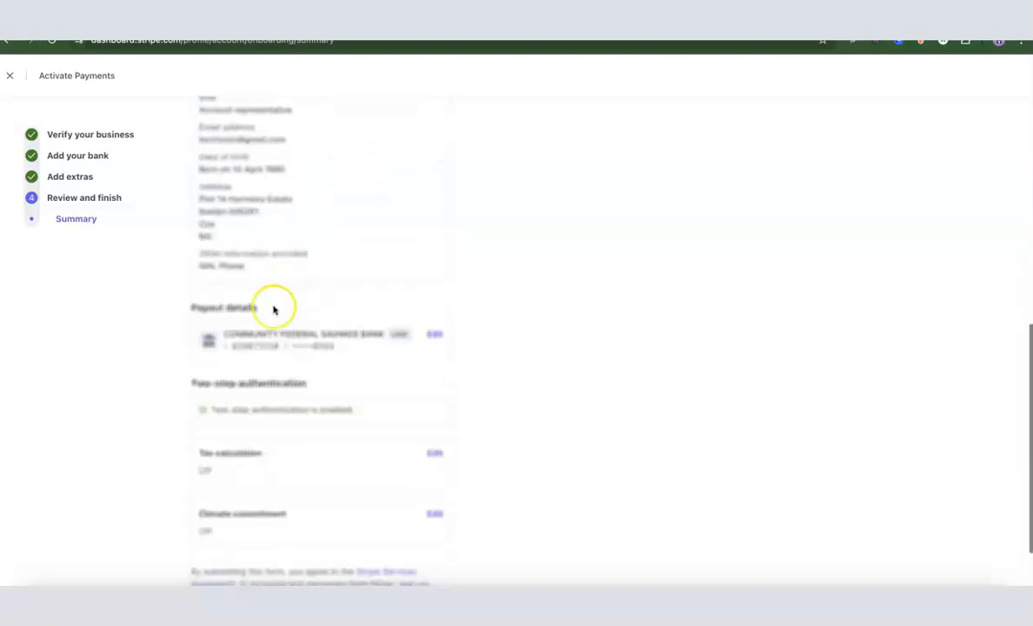
scroll(240, 318, down, 1)
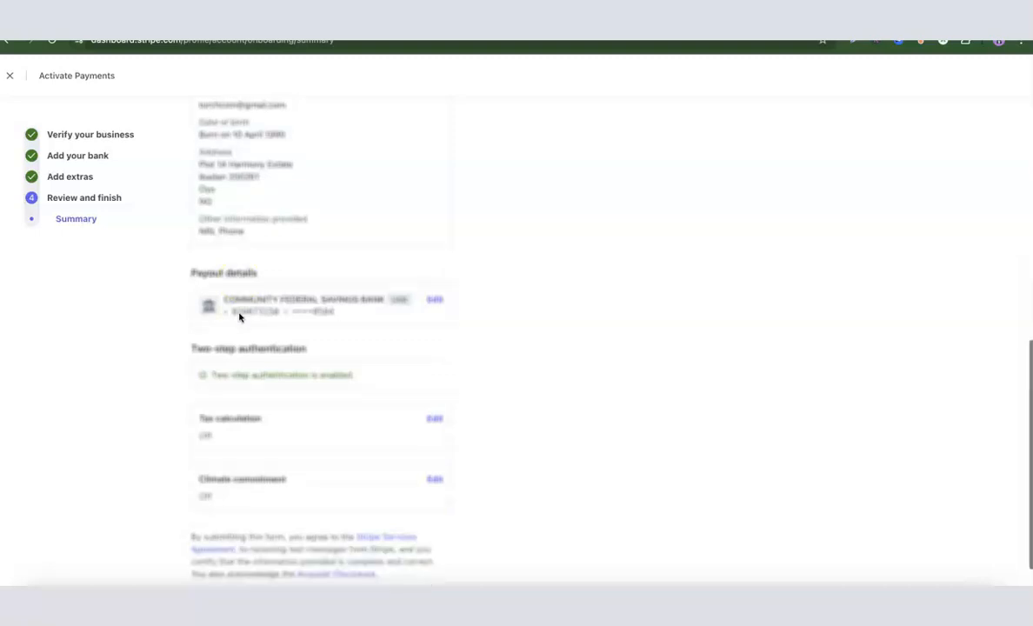